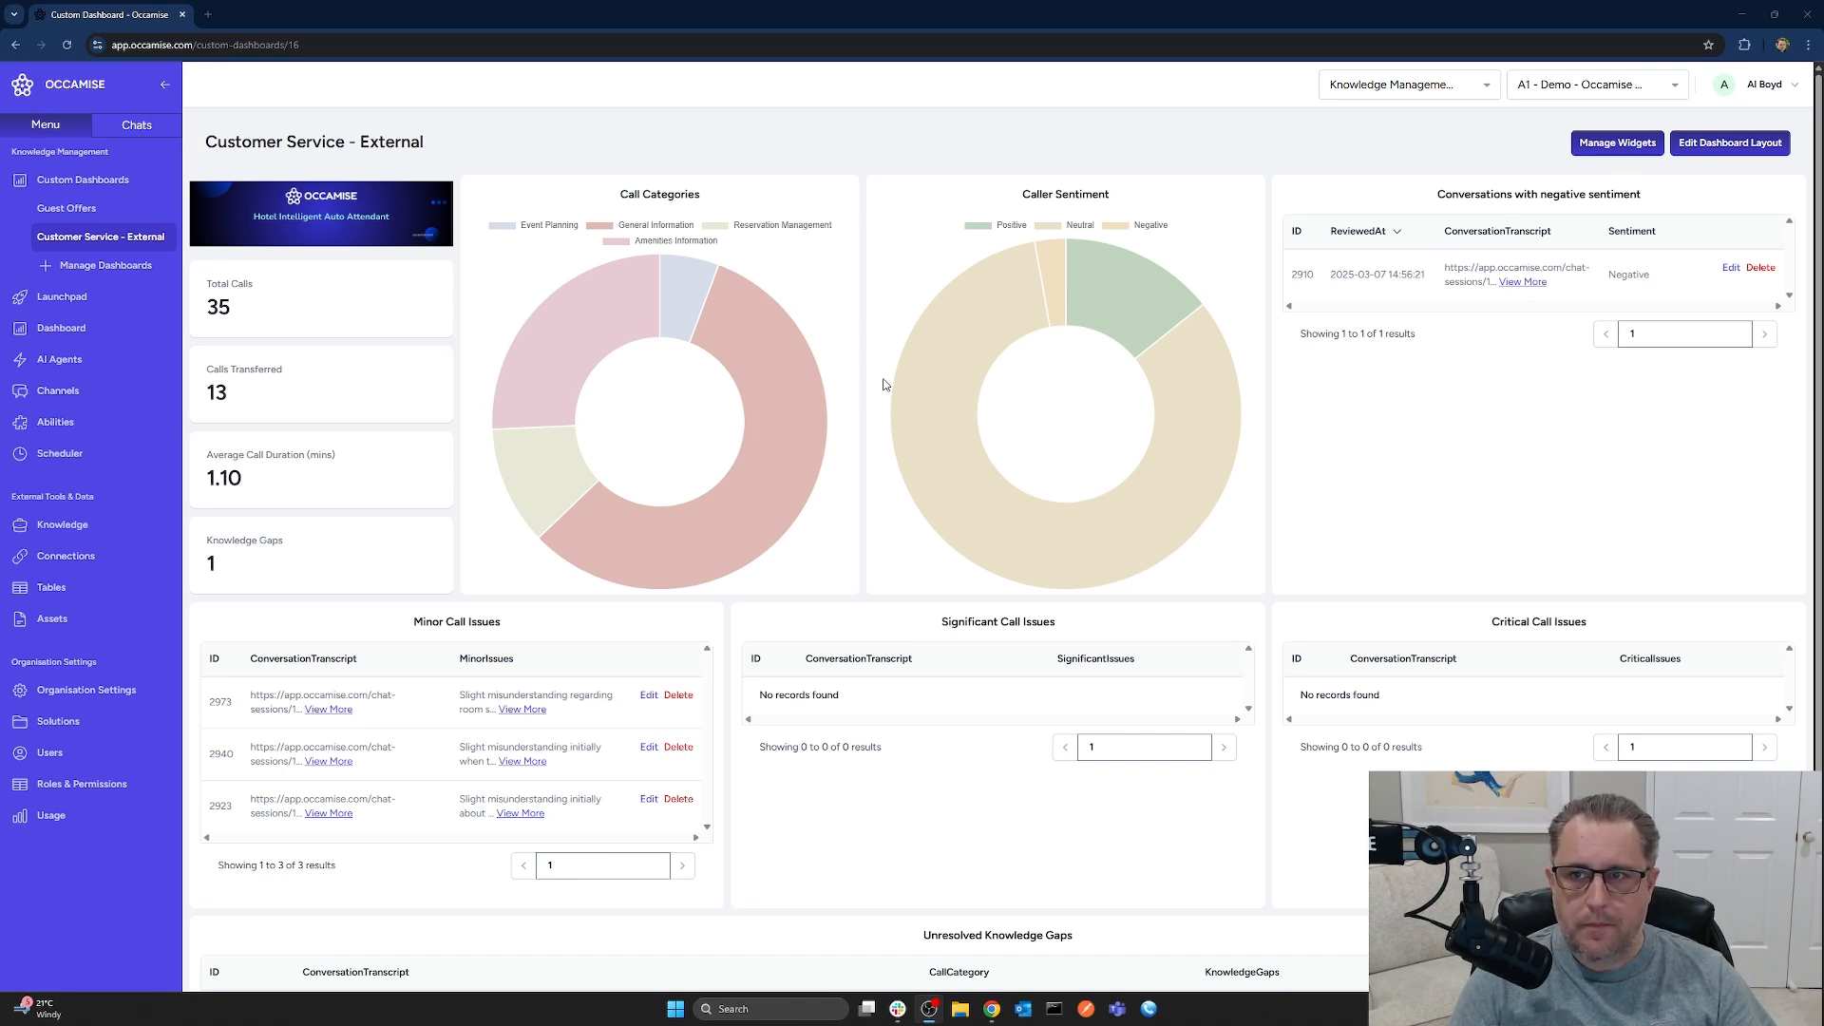
# - Review the Customer Service - External dashboard down to the question listed in the Unresolved Knowledge Gaps table
pyautogui.moveTo(895, 391)
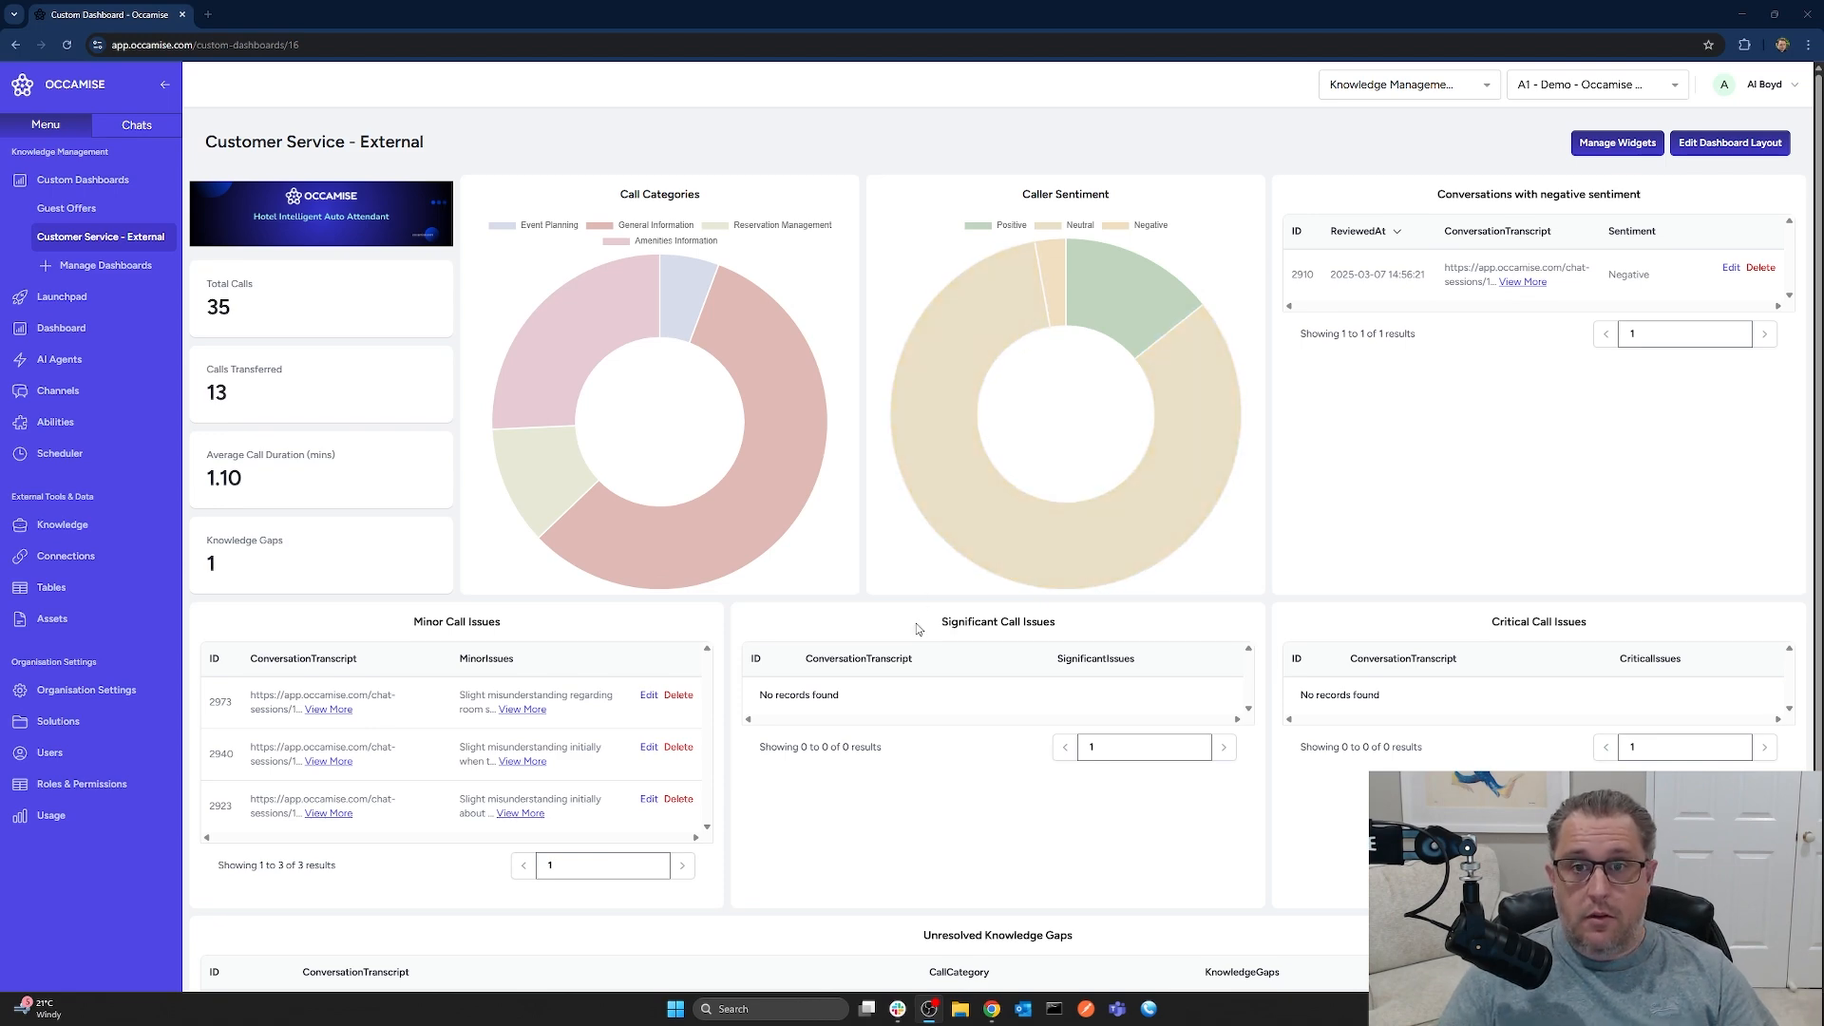
pyautogui.scroll(-2, 918, 629)
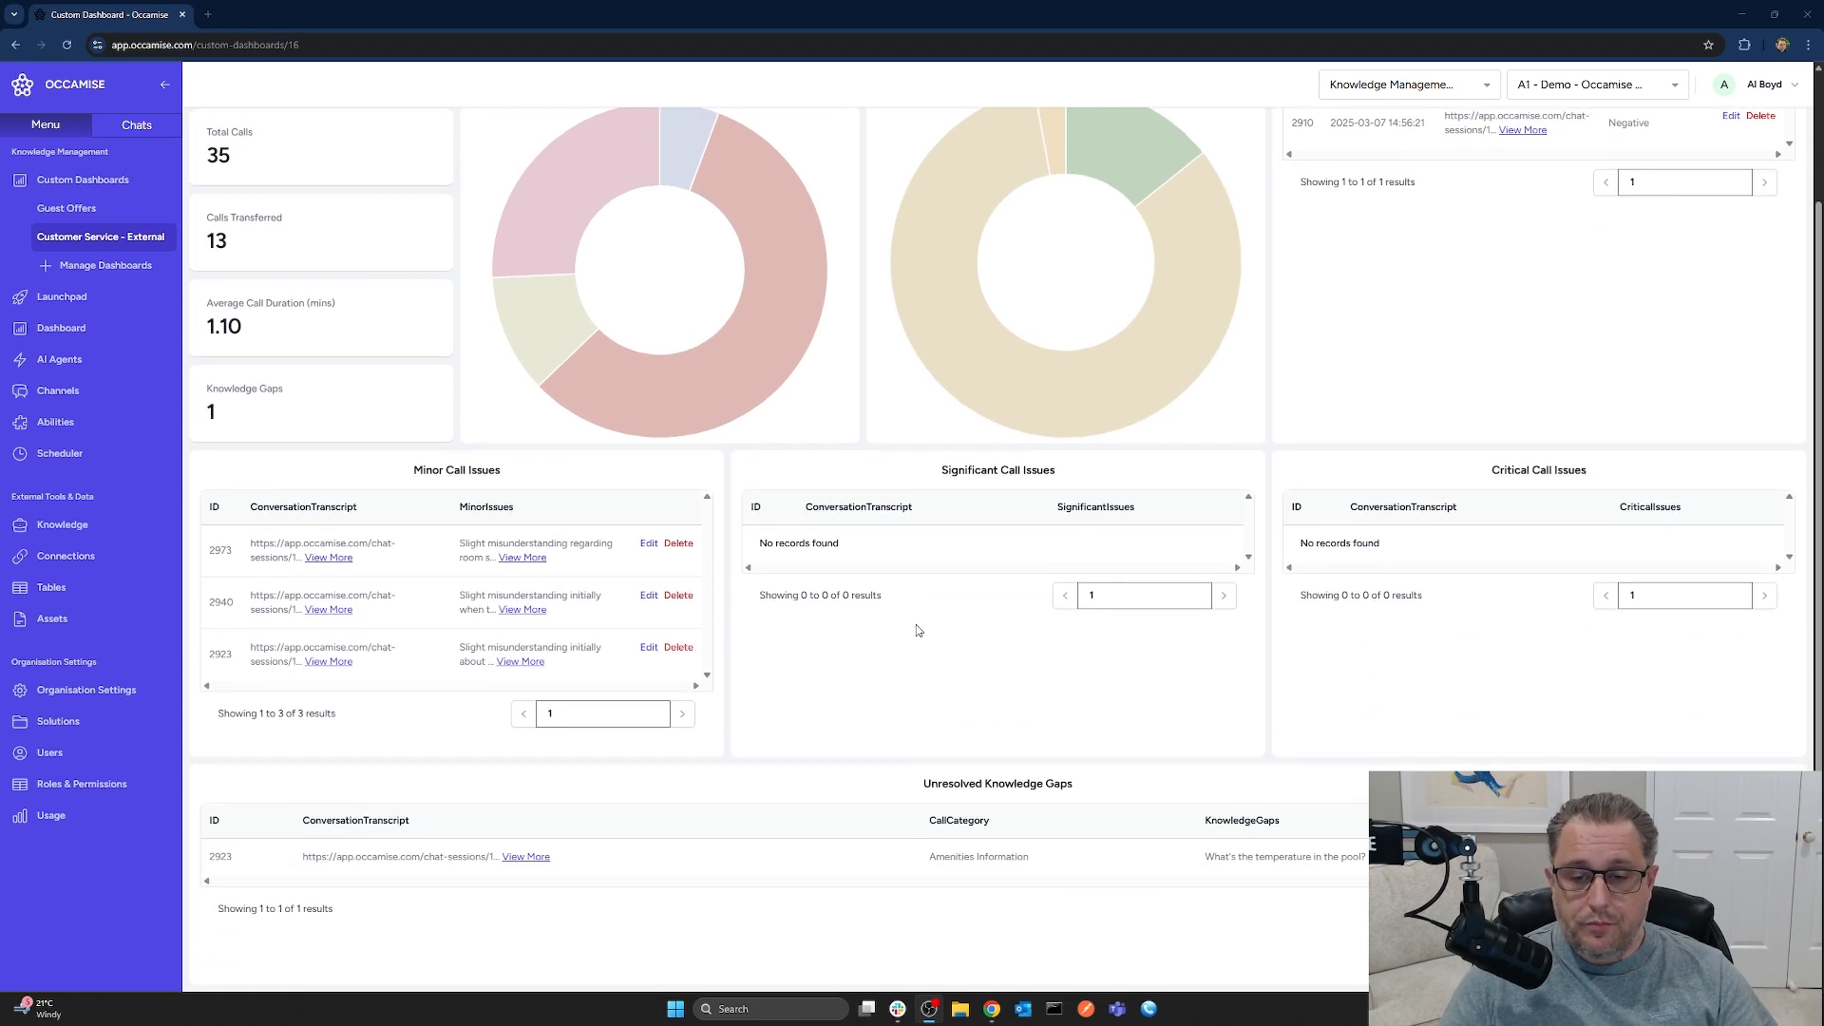
pyautogui.scroll(2, 918, 629)
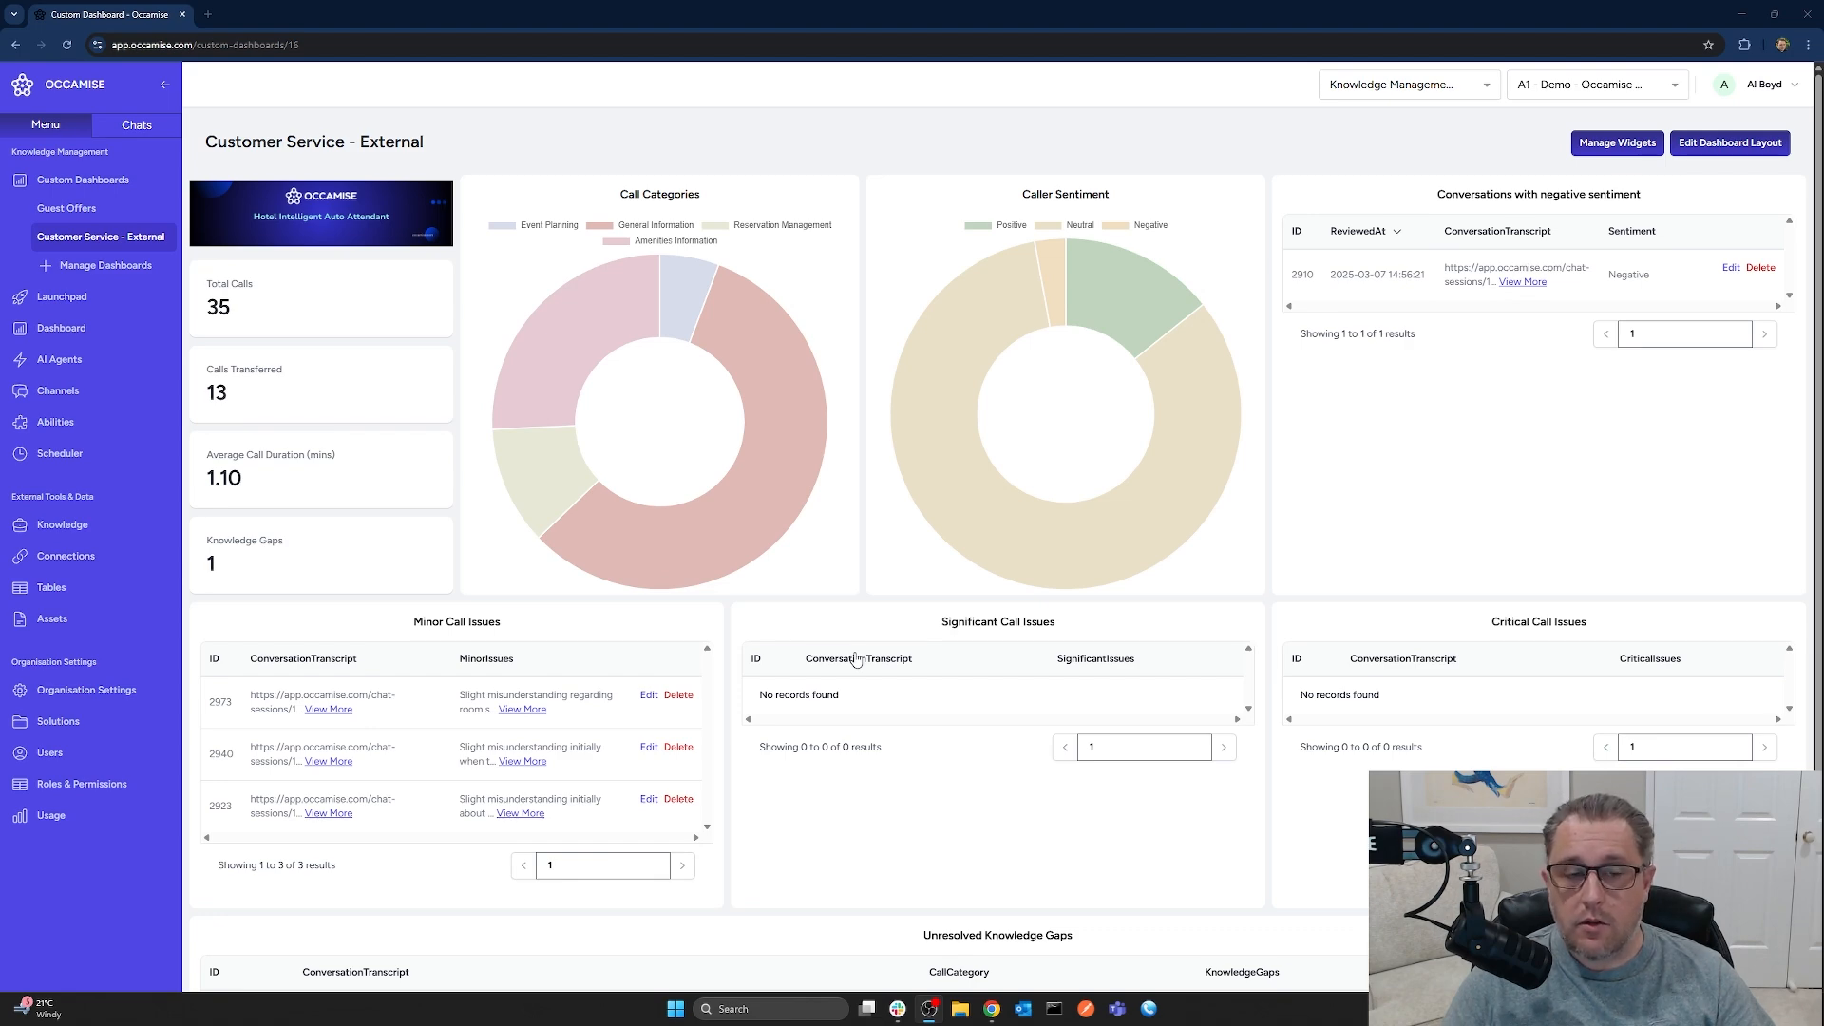
pyautogui.scroll(-1, 856, 660)
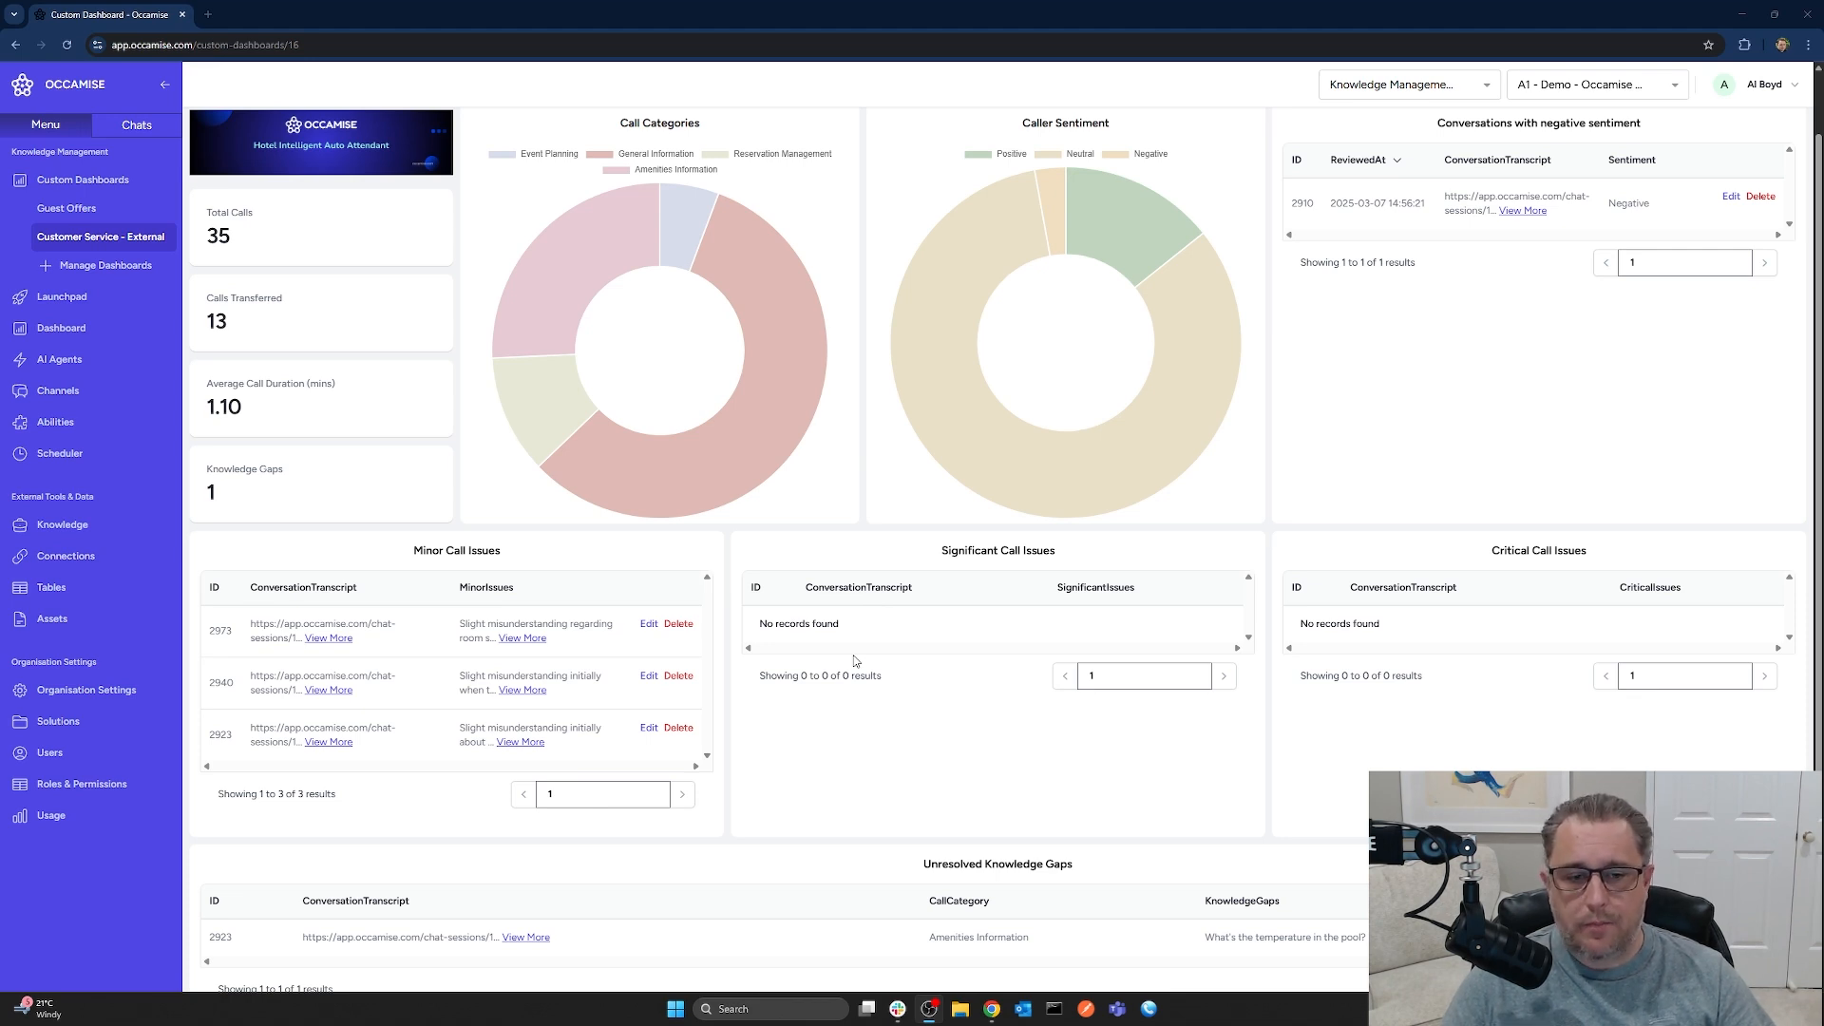
pyautogui.scroll(1, 836, 663)
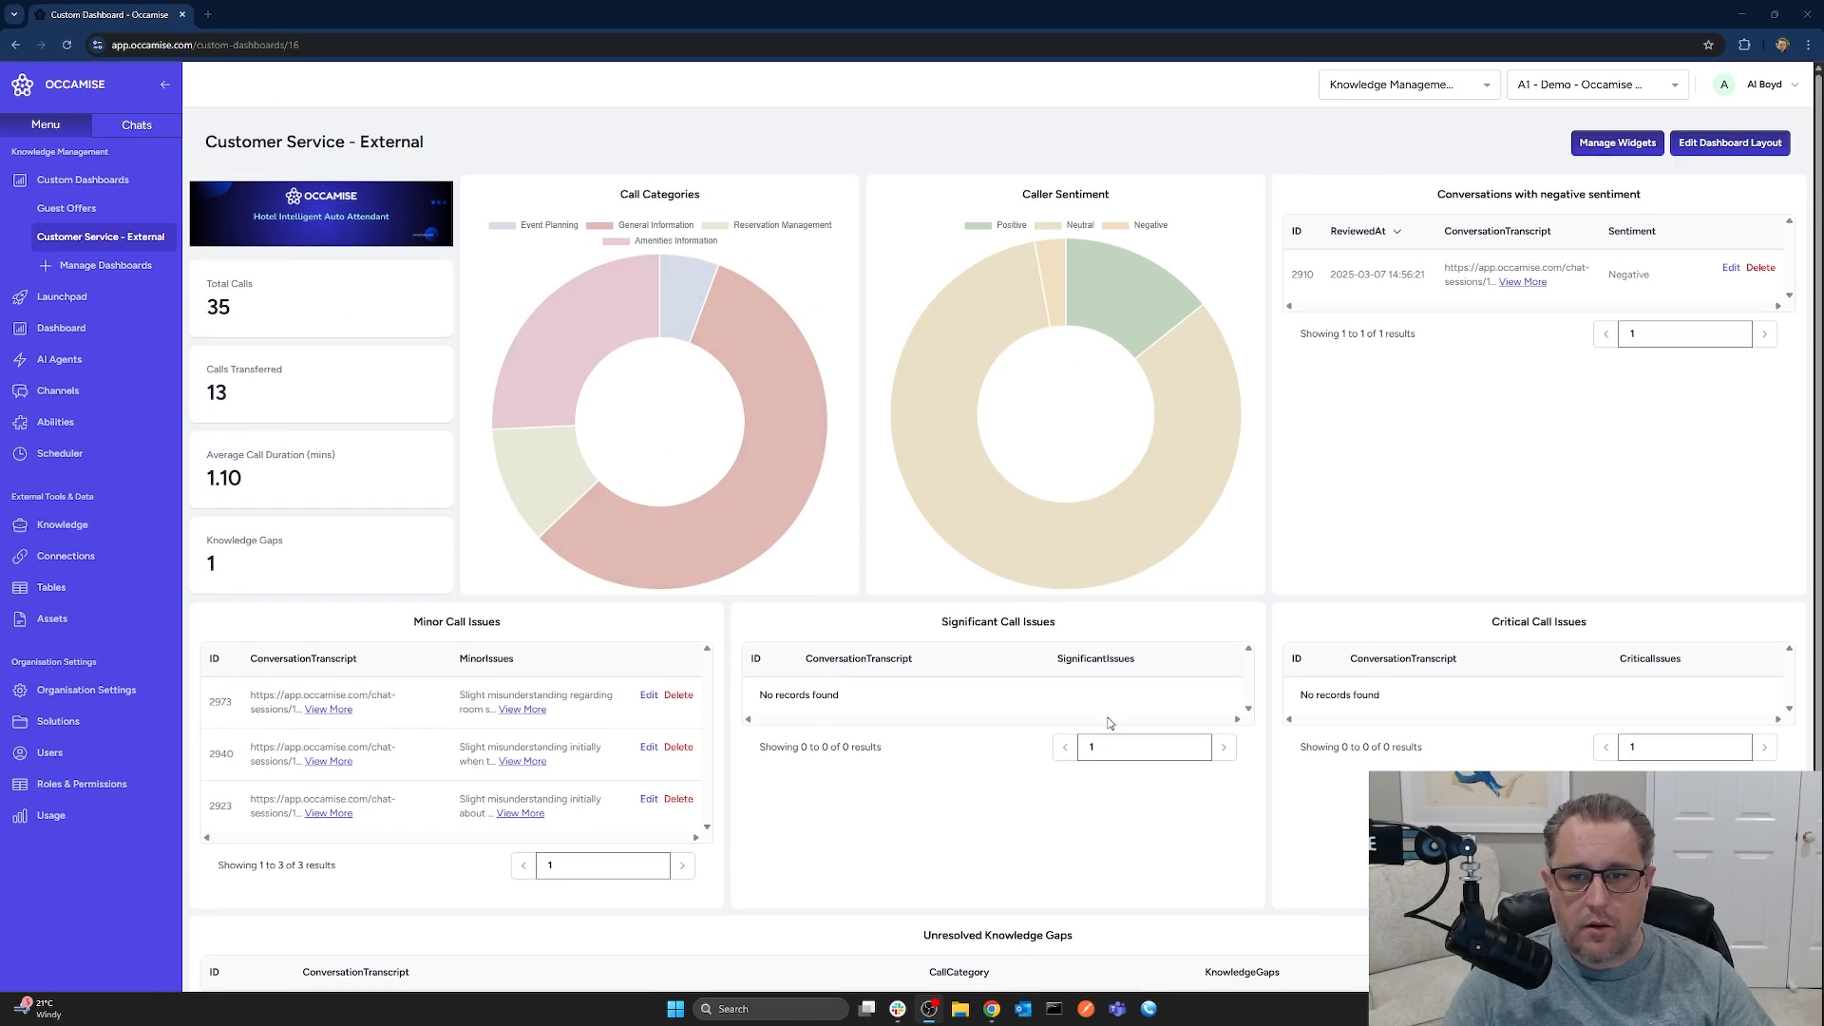
pyautogui.scroll(-2, 1109, 784)
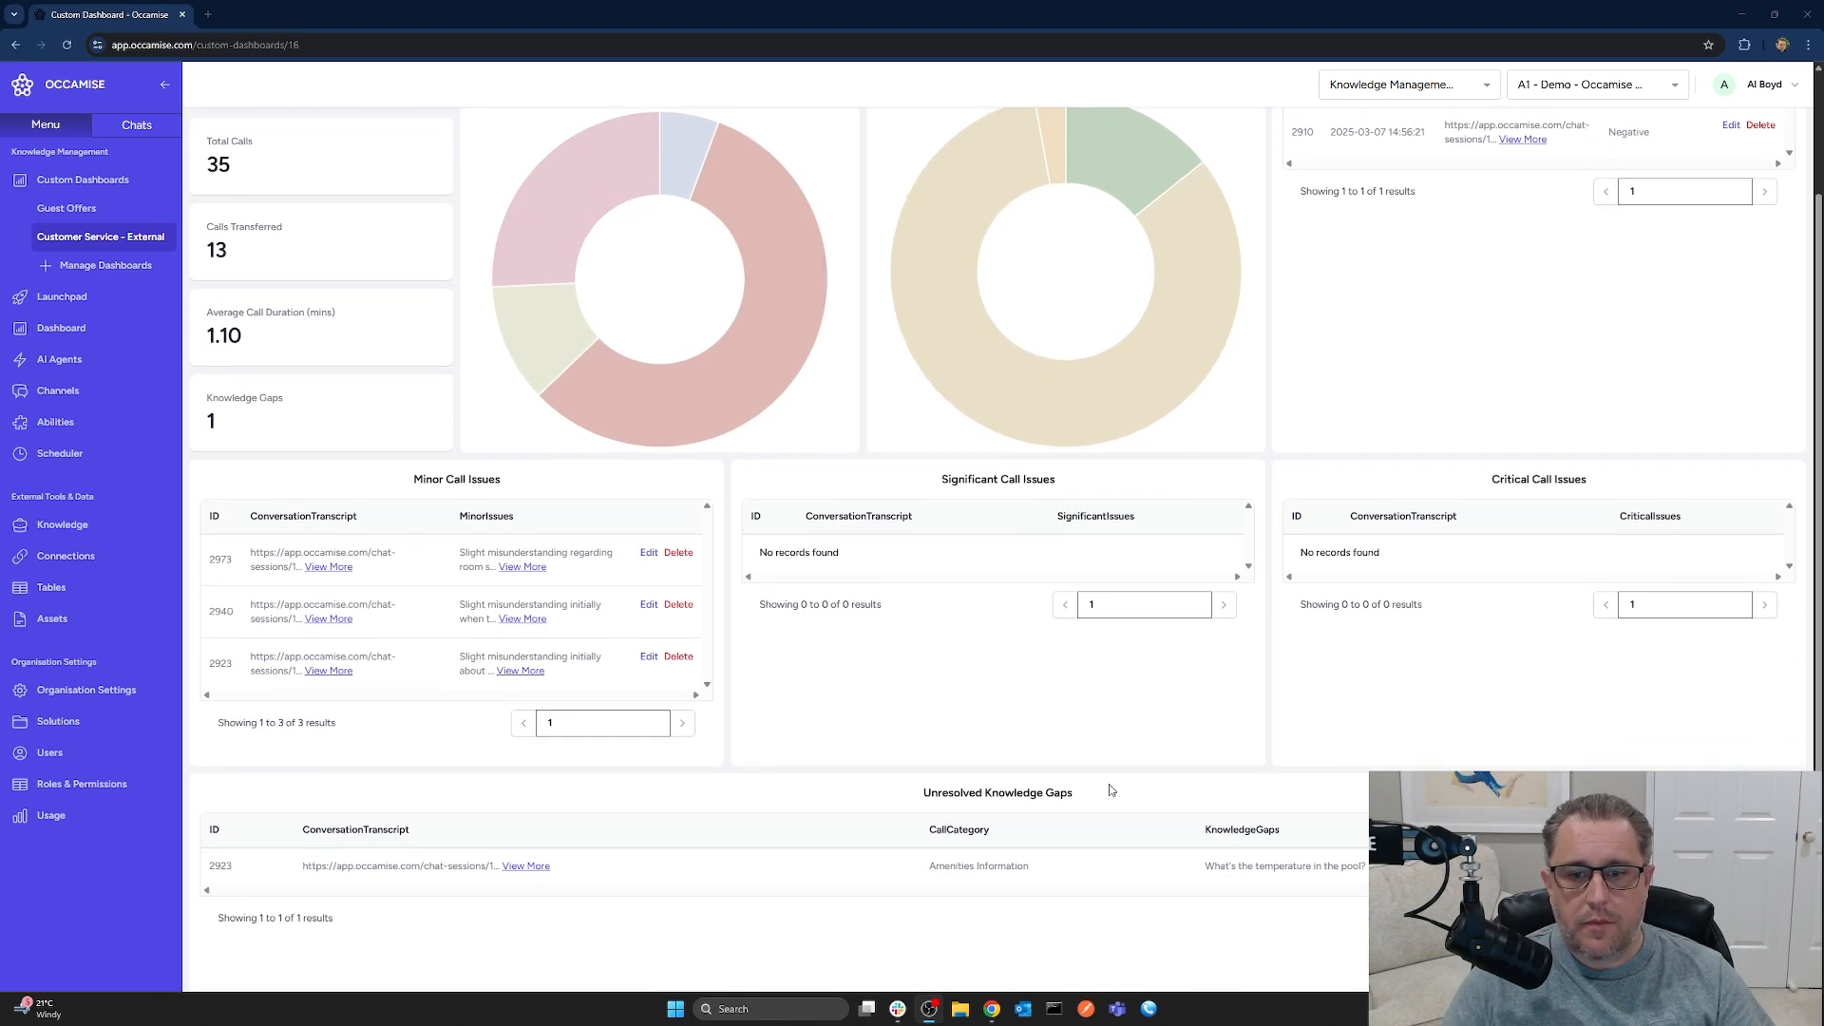
pyautogui.moveTo(1204, 865); pyautogui.dragTo(1357, 890)
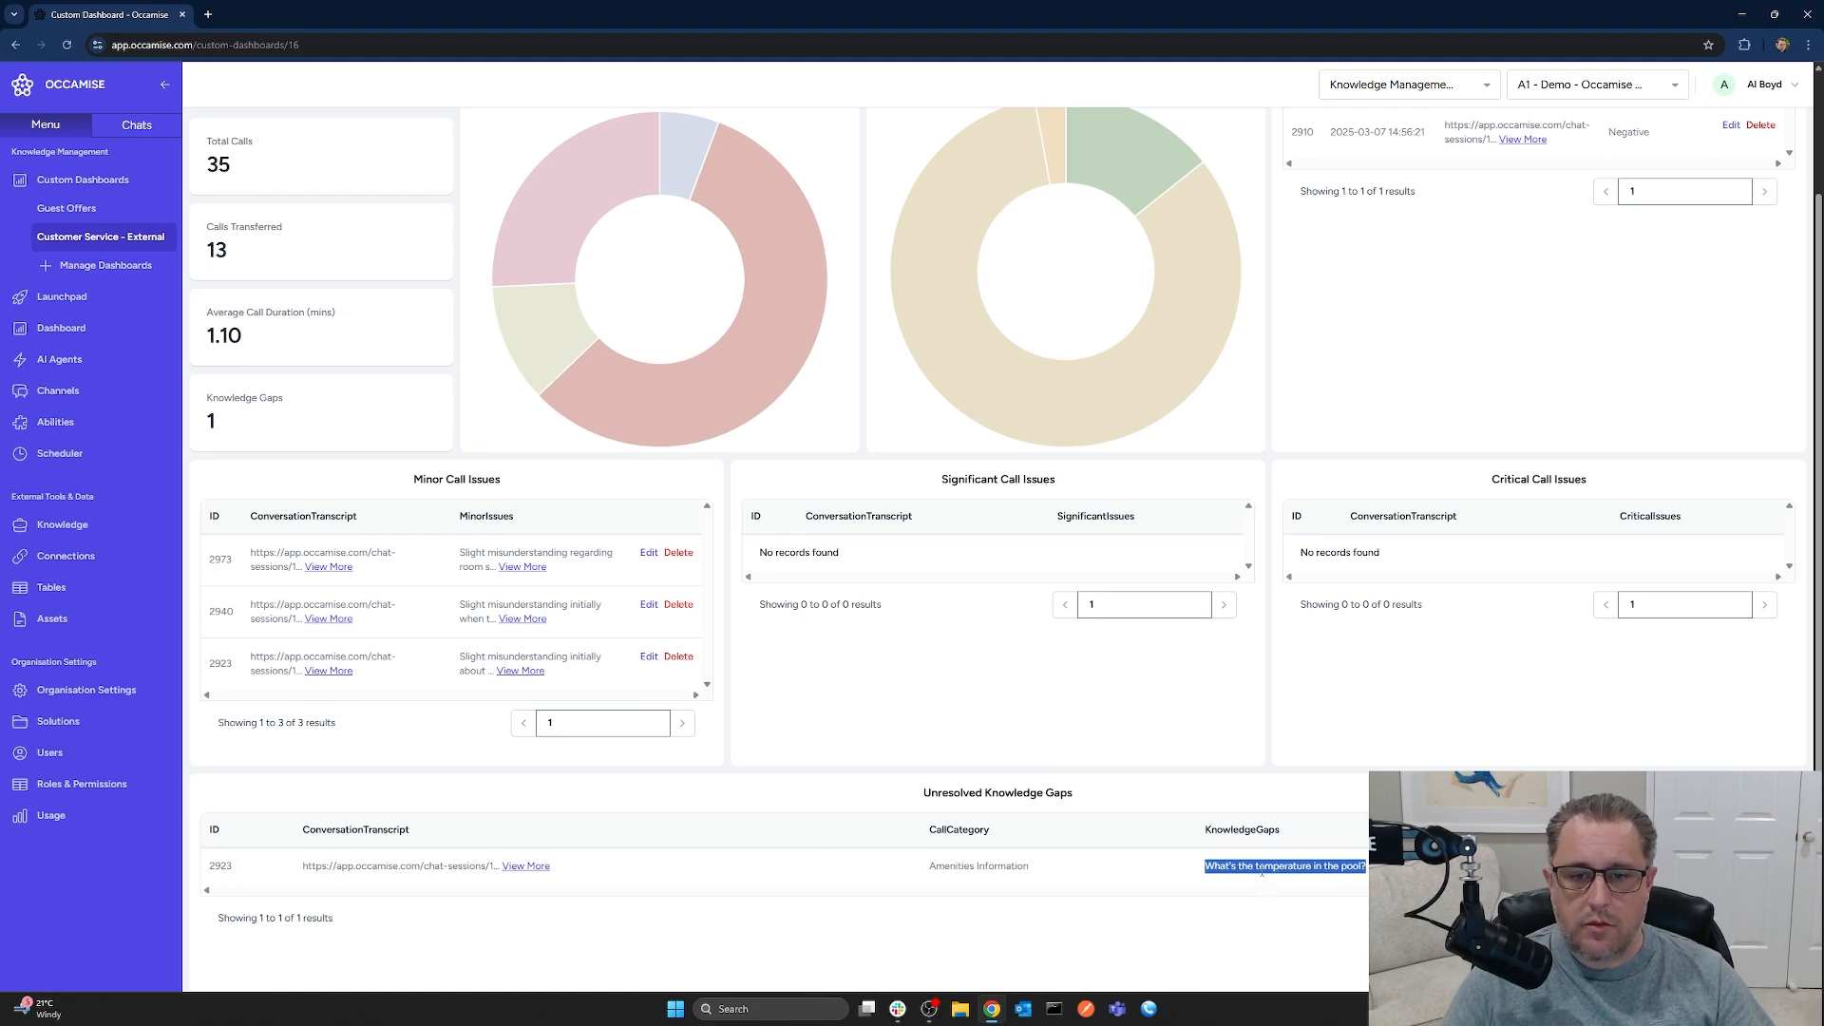
pyautogui.click(1264, 866)
pyautogui.scroll(2, 1264, 866)
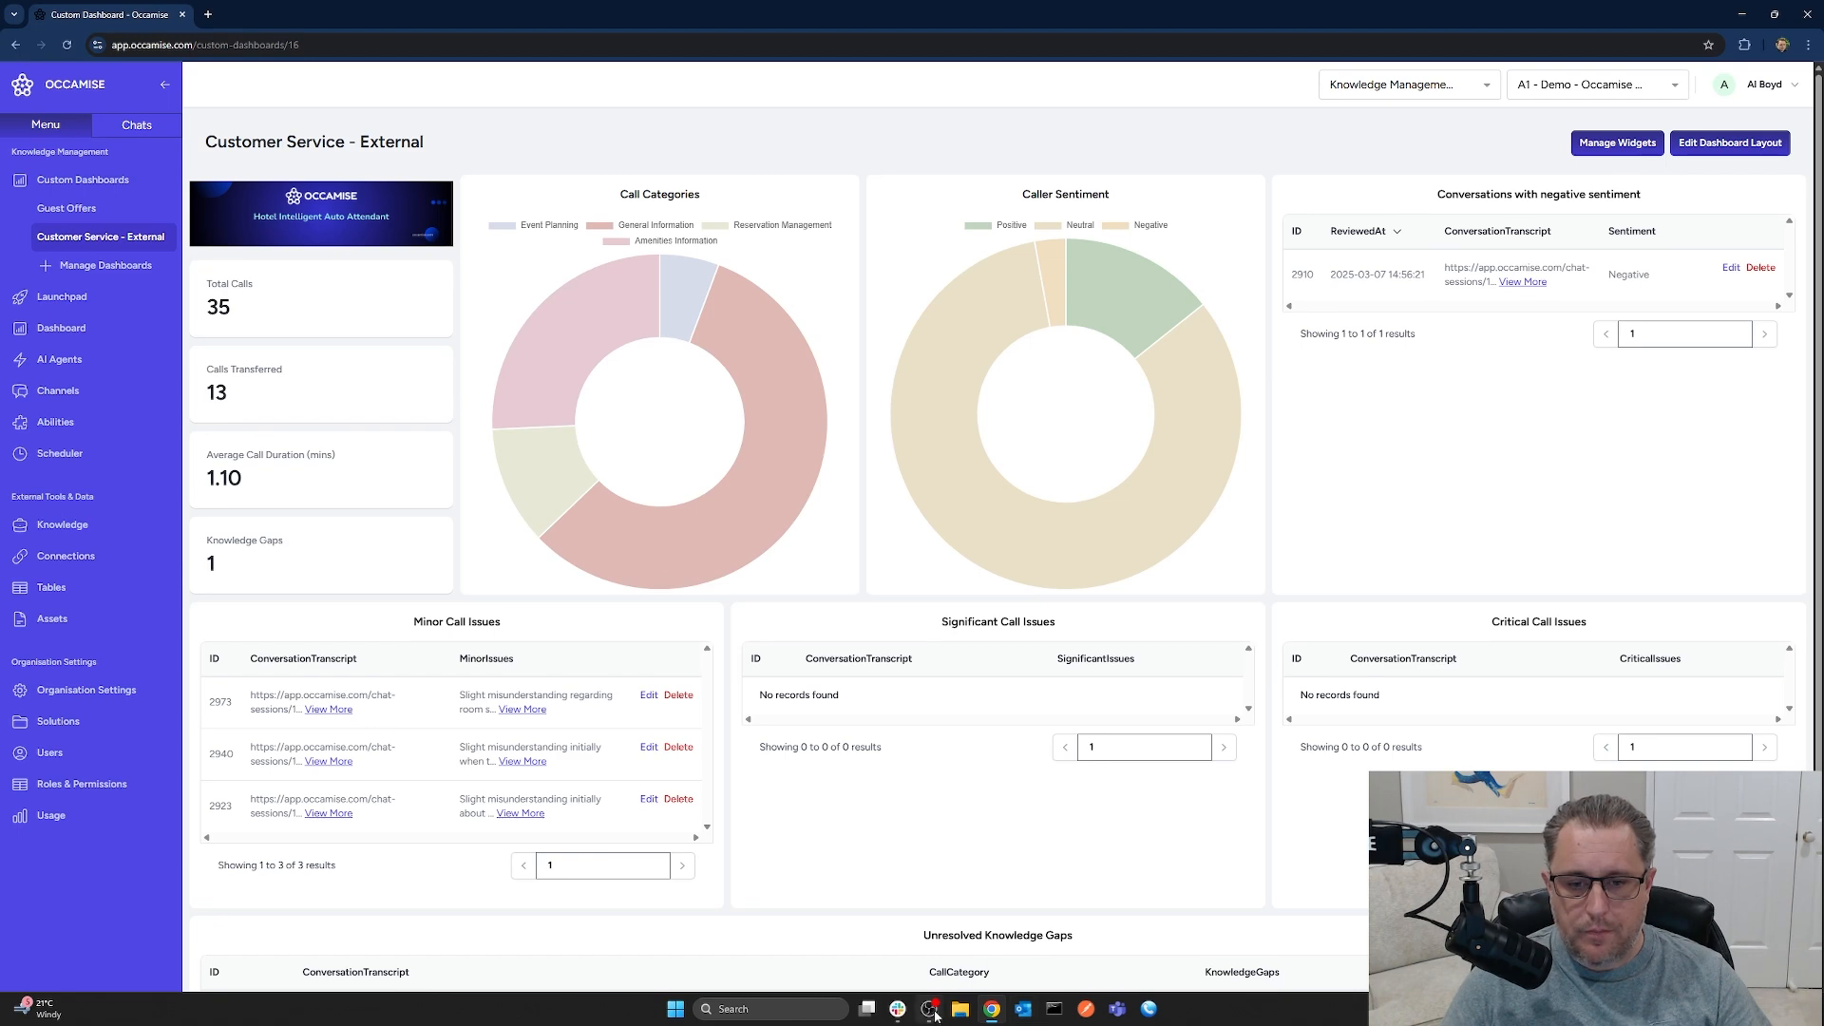
pyautogui.click(901, 1007)
pyautogui.click(613, 858)
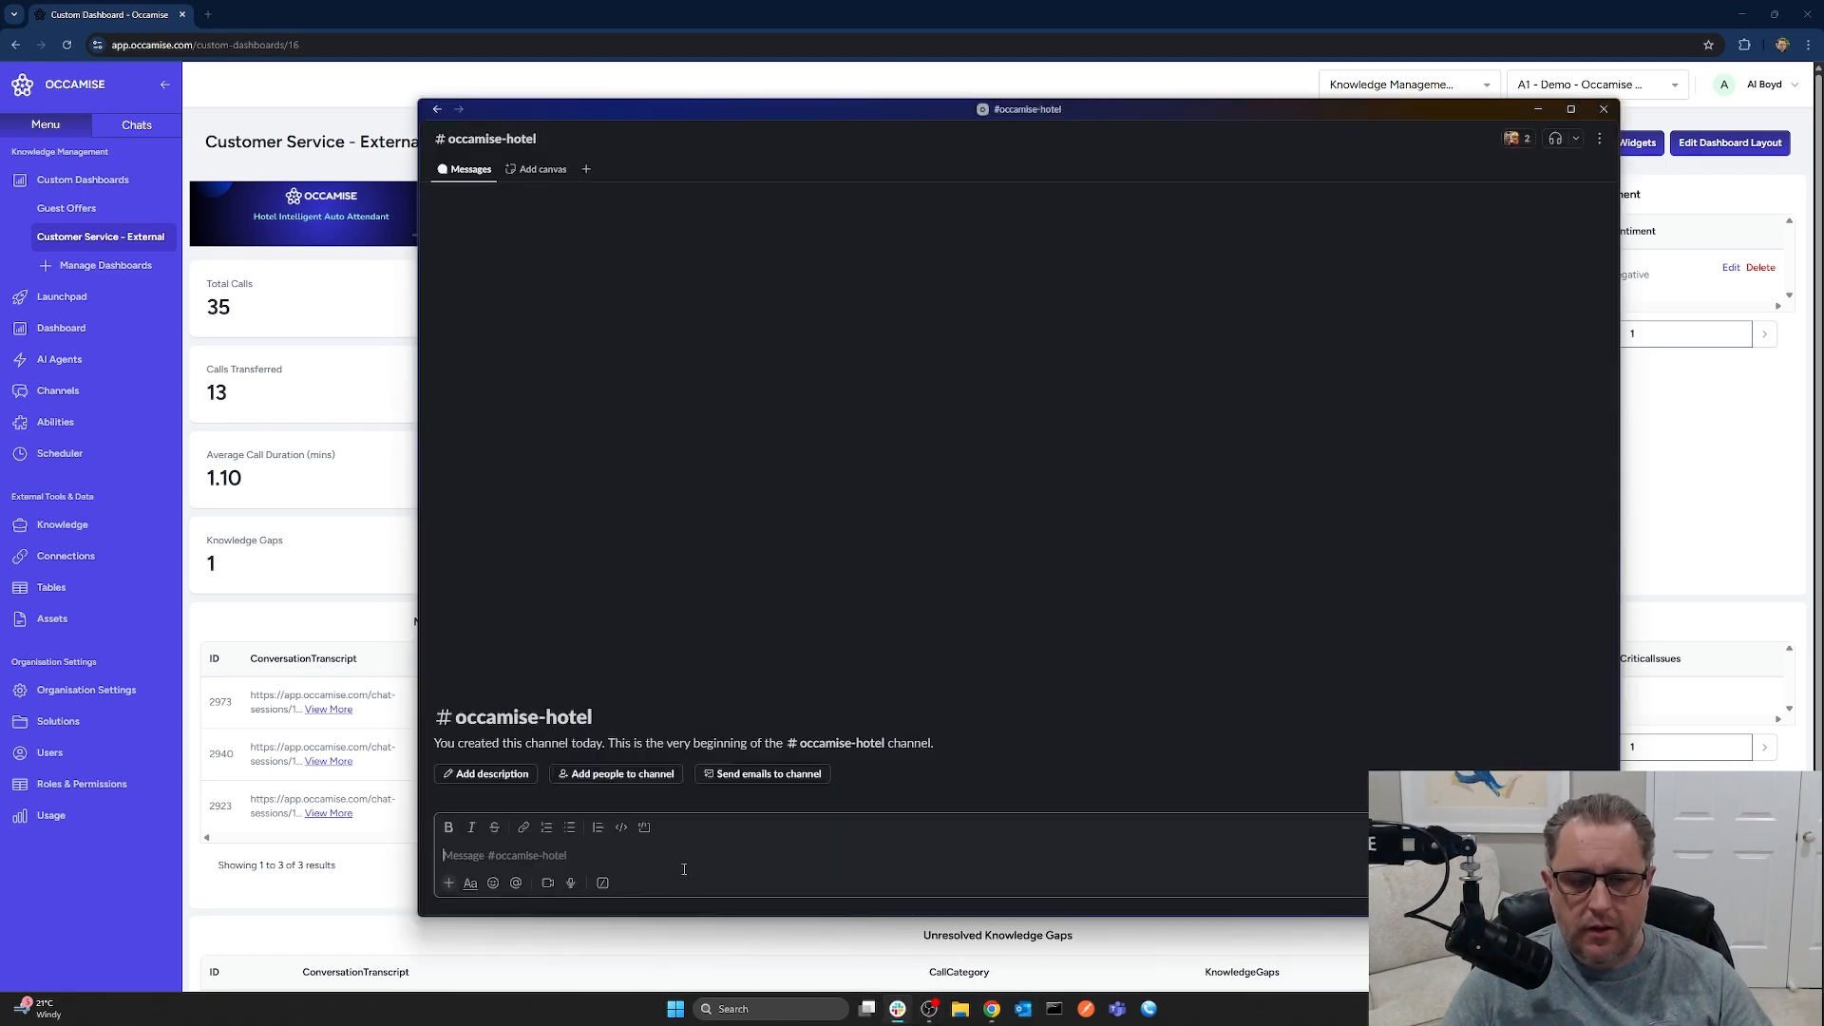
pyautogui.write('hey @occ')
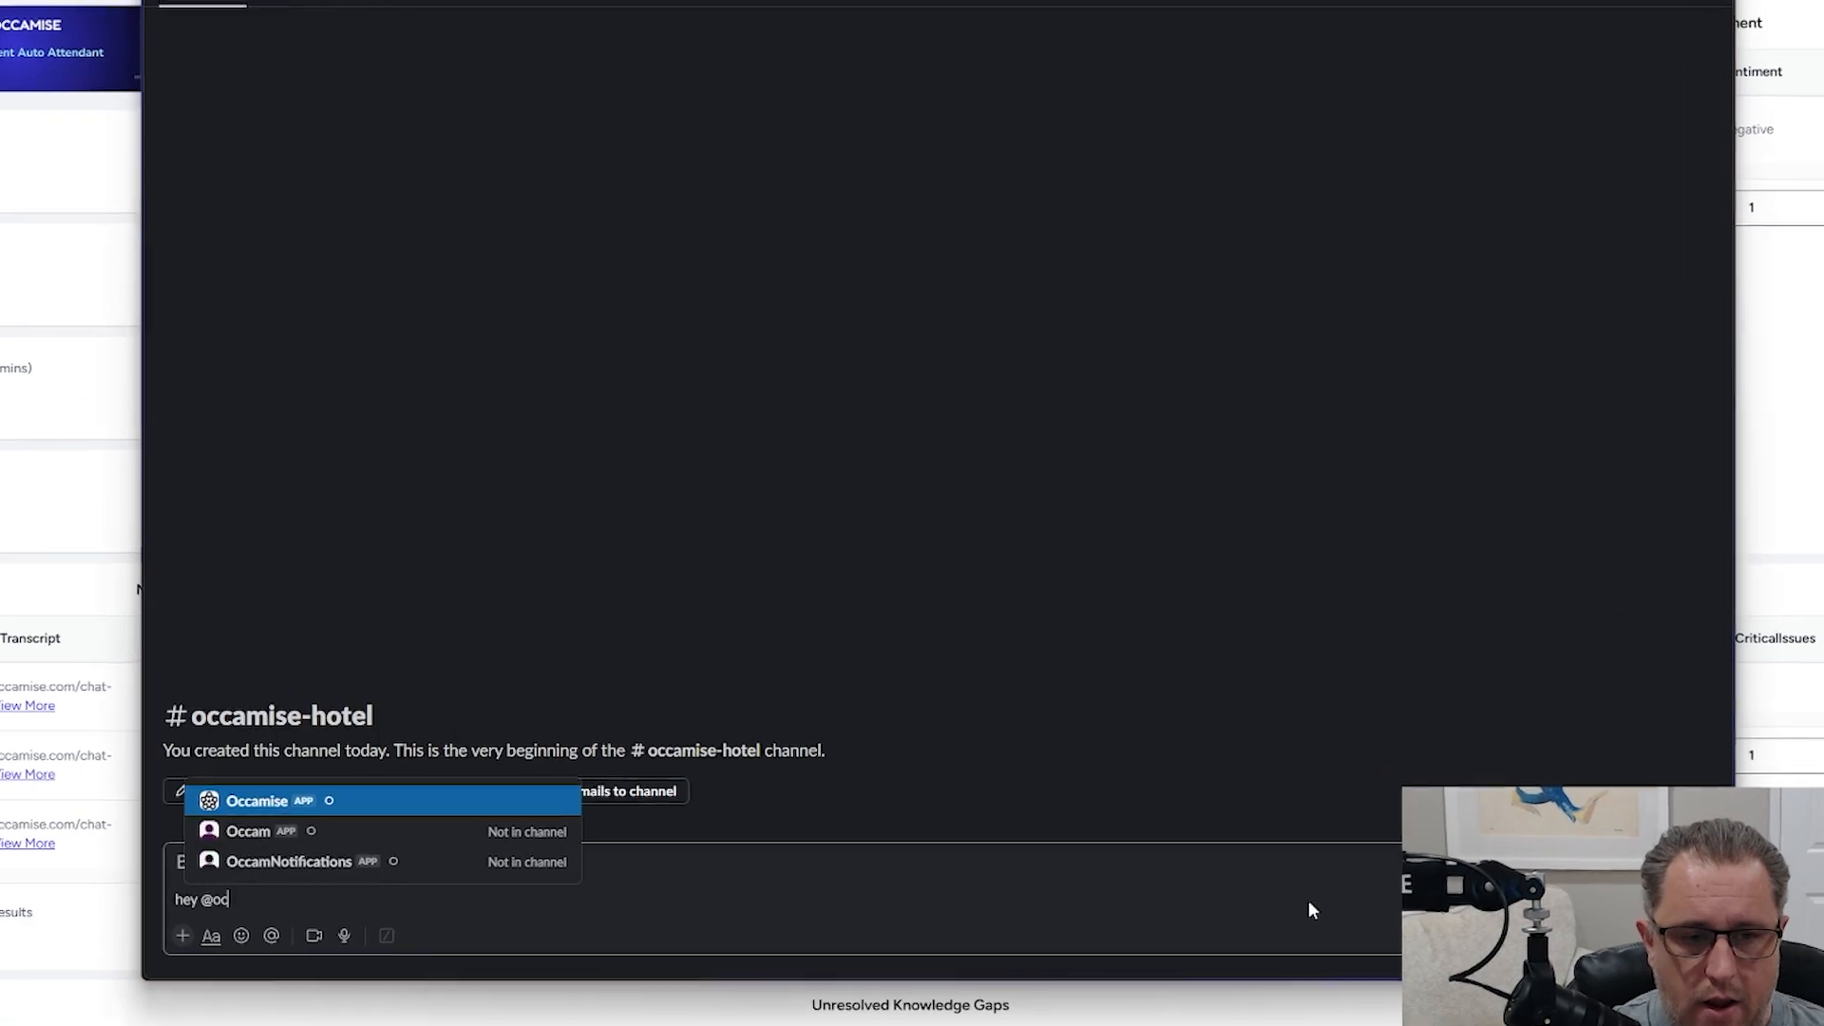
pyautogui.press('Return')
pyautogui.write('do we have')
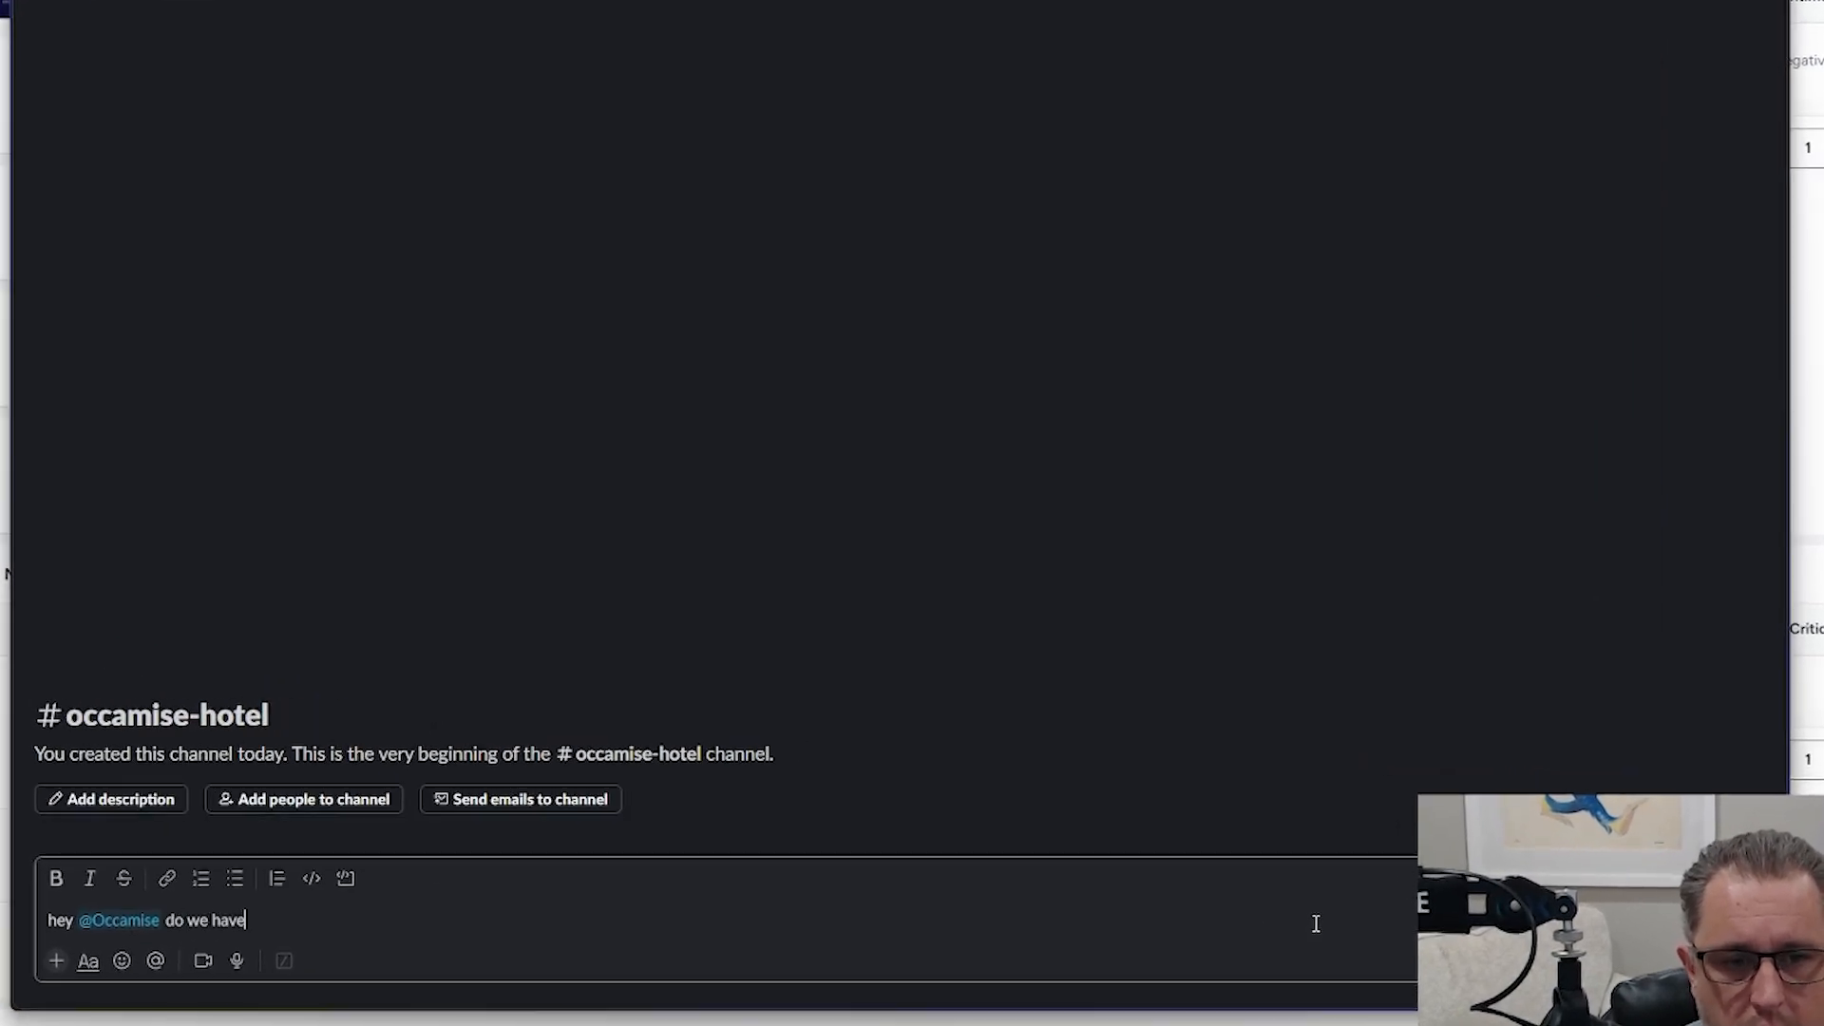
pyautogui.write(' any current knowledge gaps/')
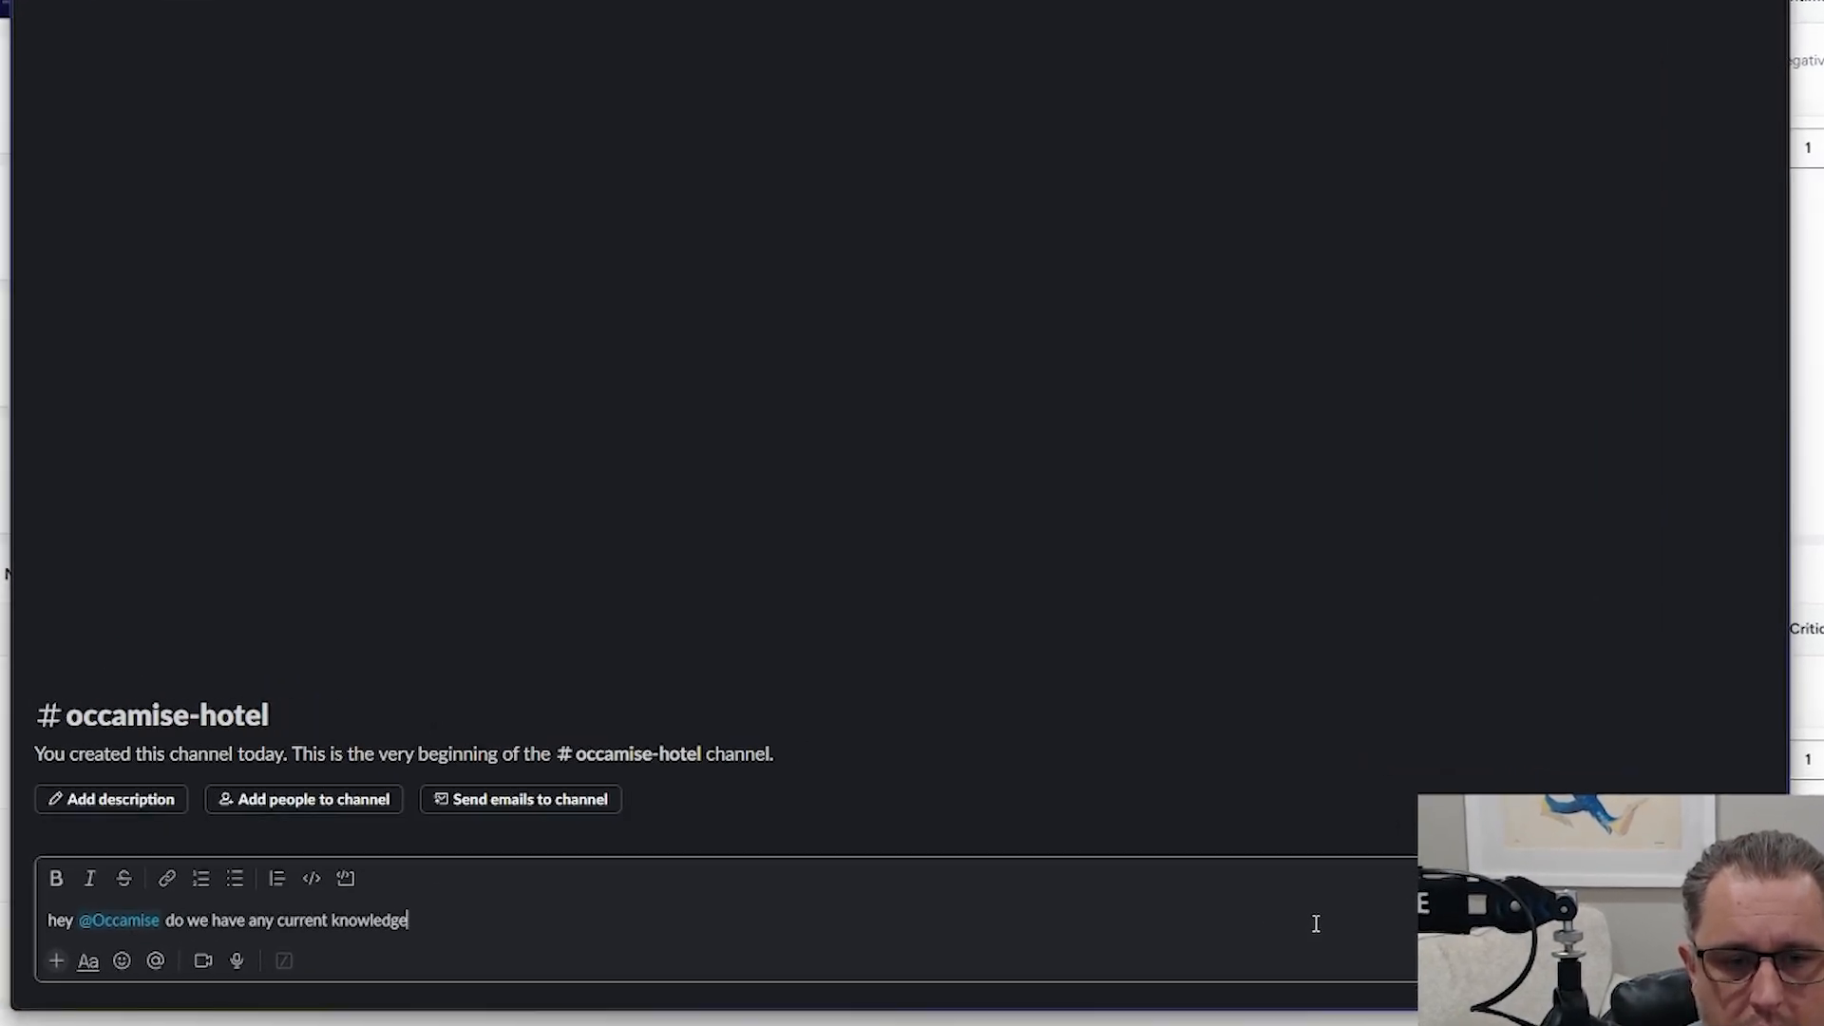
pyautogui.press('Return')
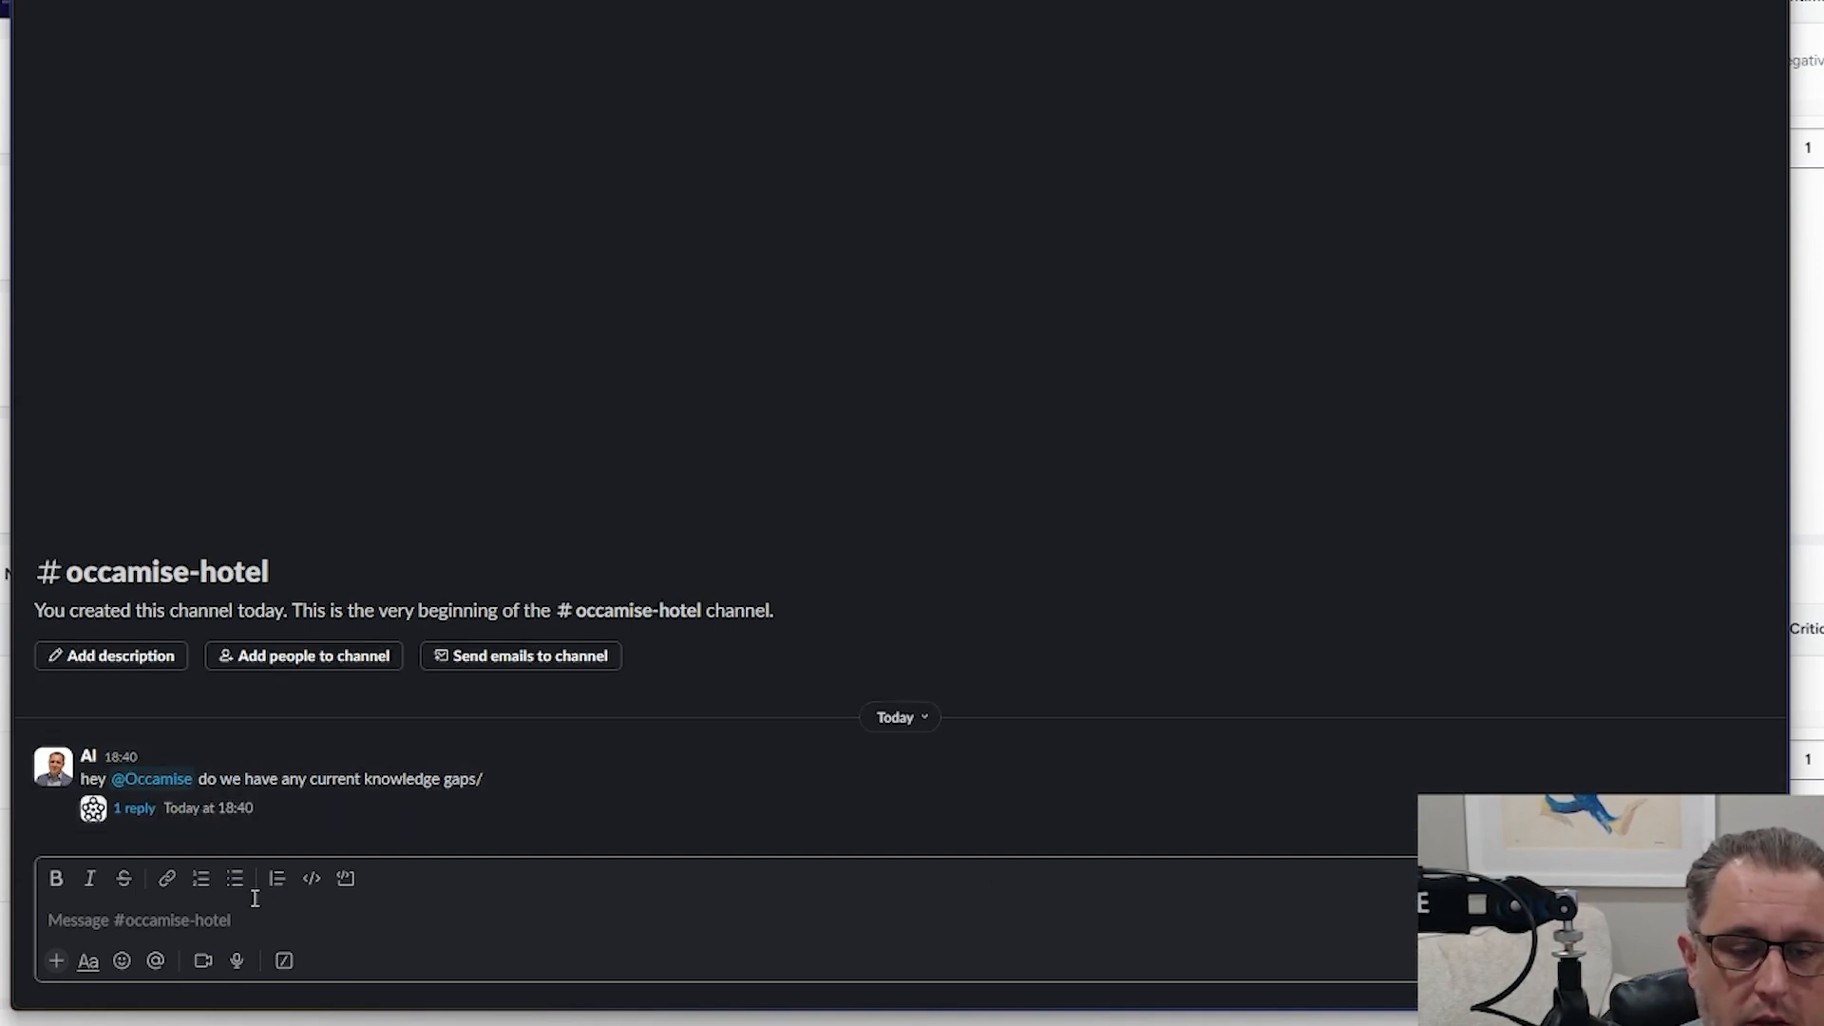
# - Open the reply thread under the knowledge gaps question and answer "yes please the temp is 26 degrees all year round"
pyautogui.click(272, 817)
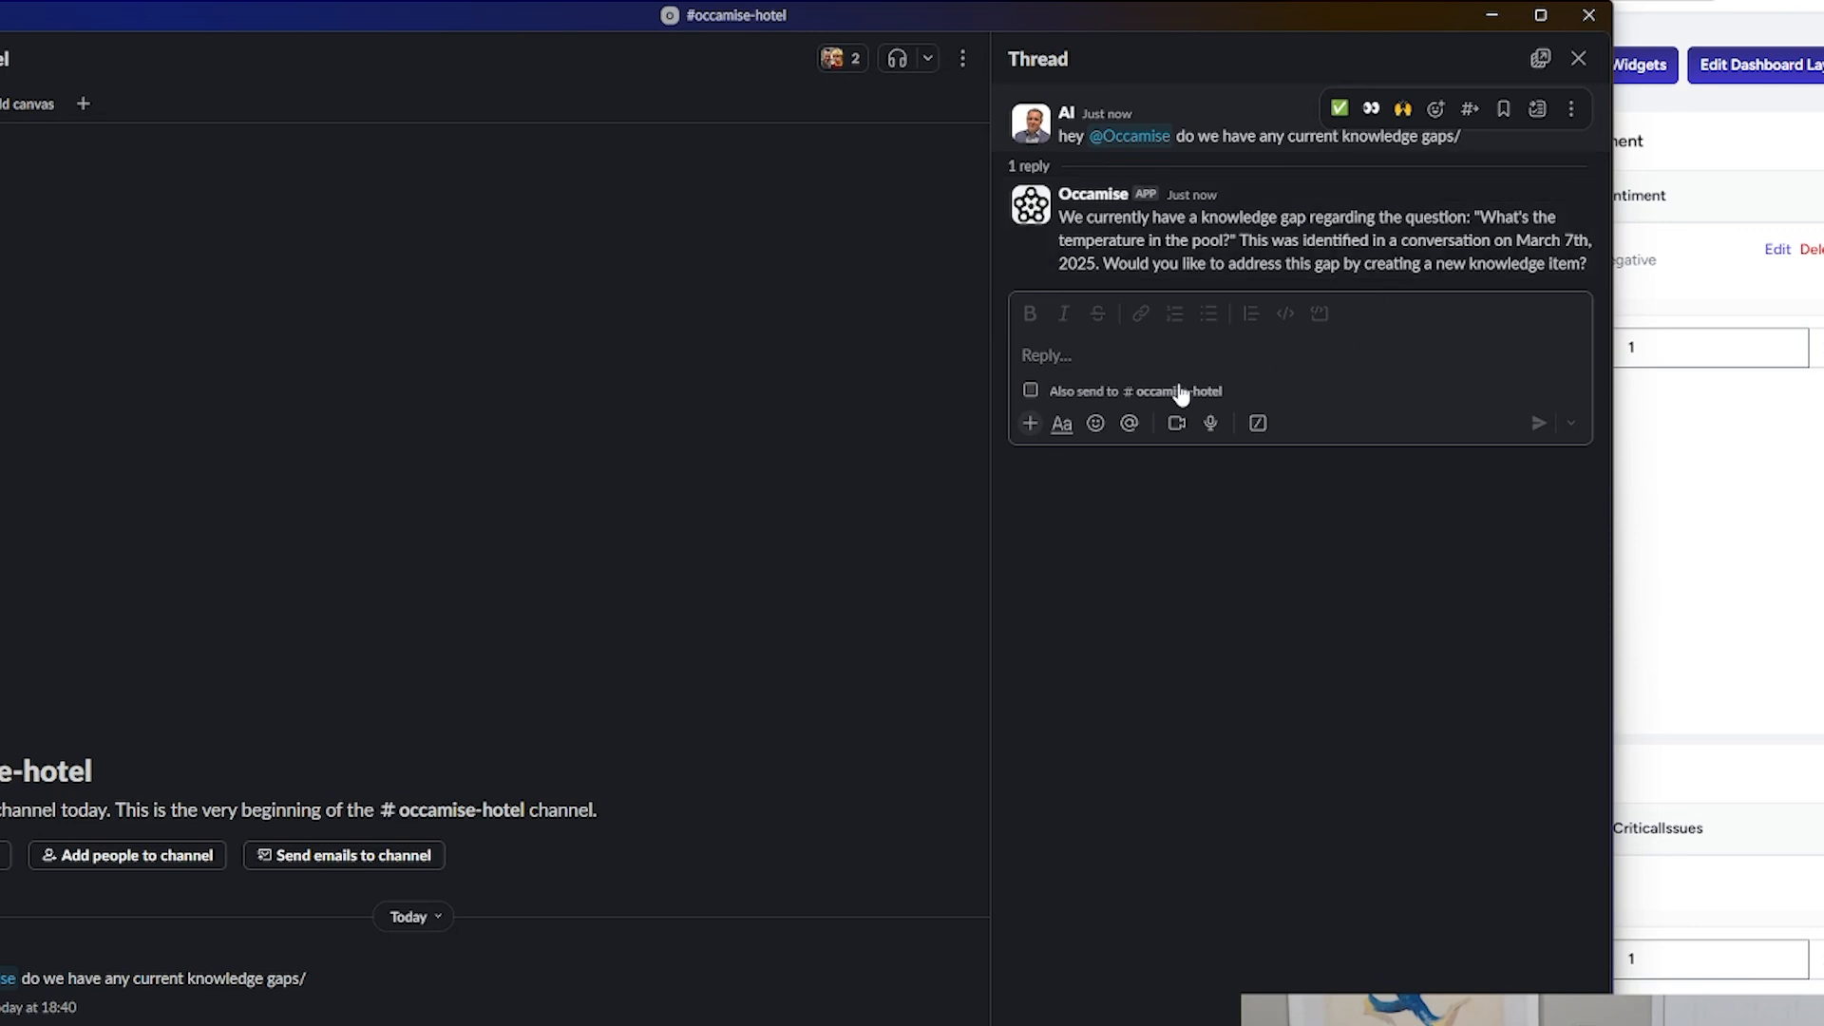
pyautogui.click(1148, 362)
pyautogui.write('yes pleas')
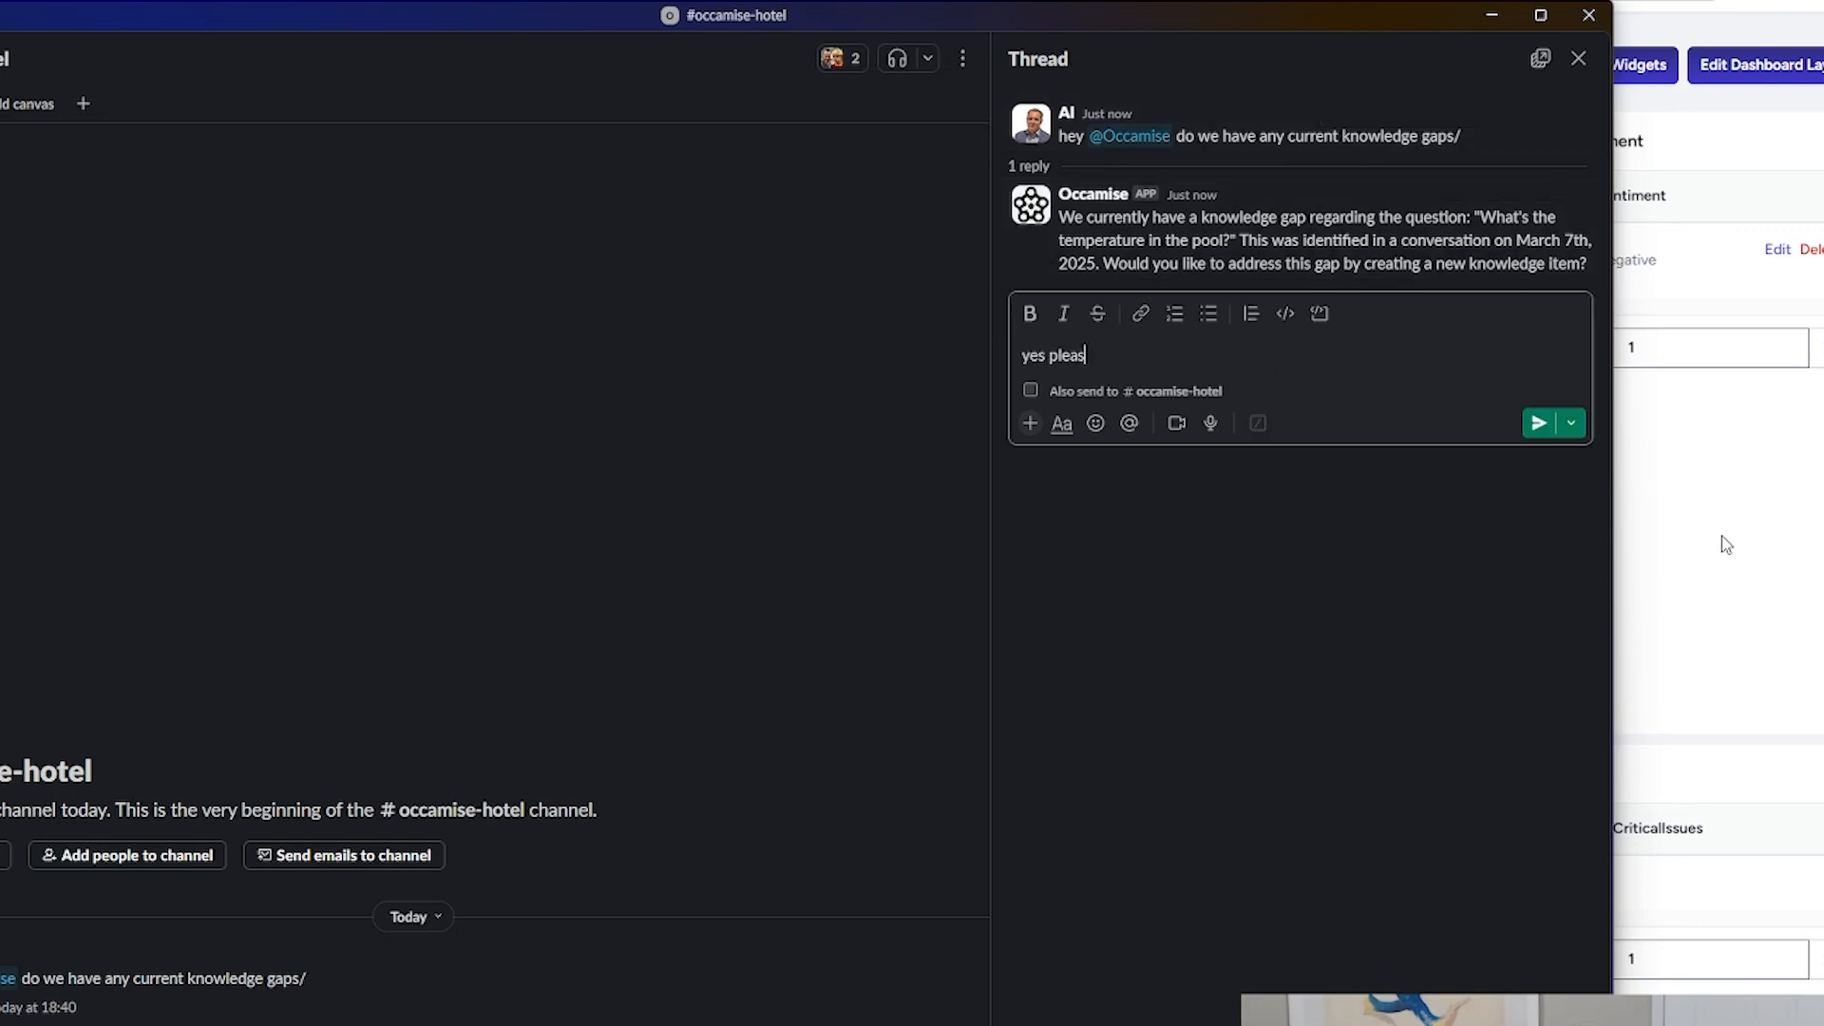
pyautogui.write('e the temp is 26 degrees all year round')
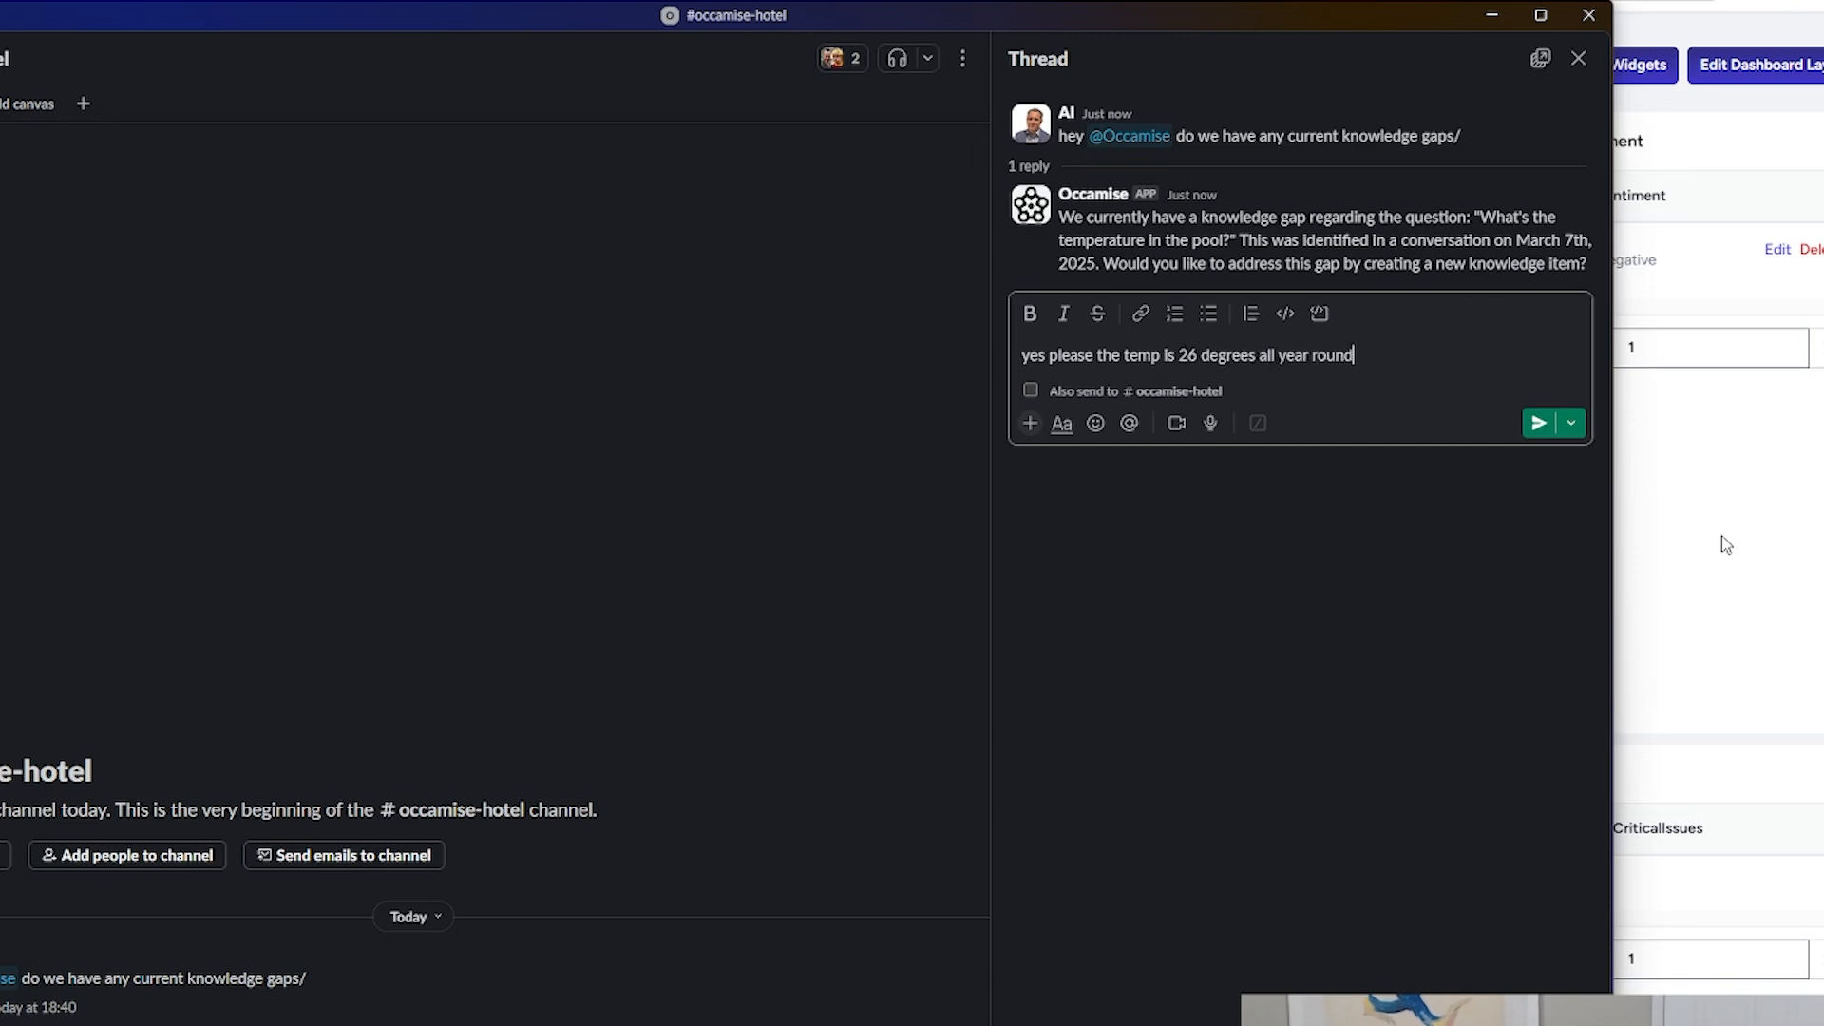
pyautogui.press('Return')
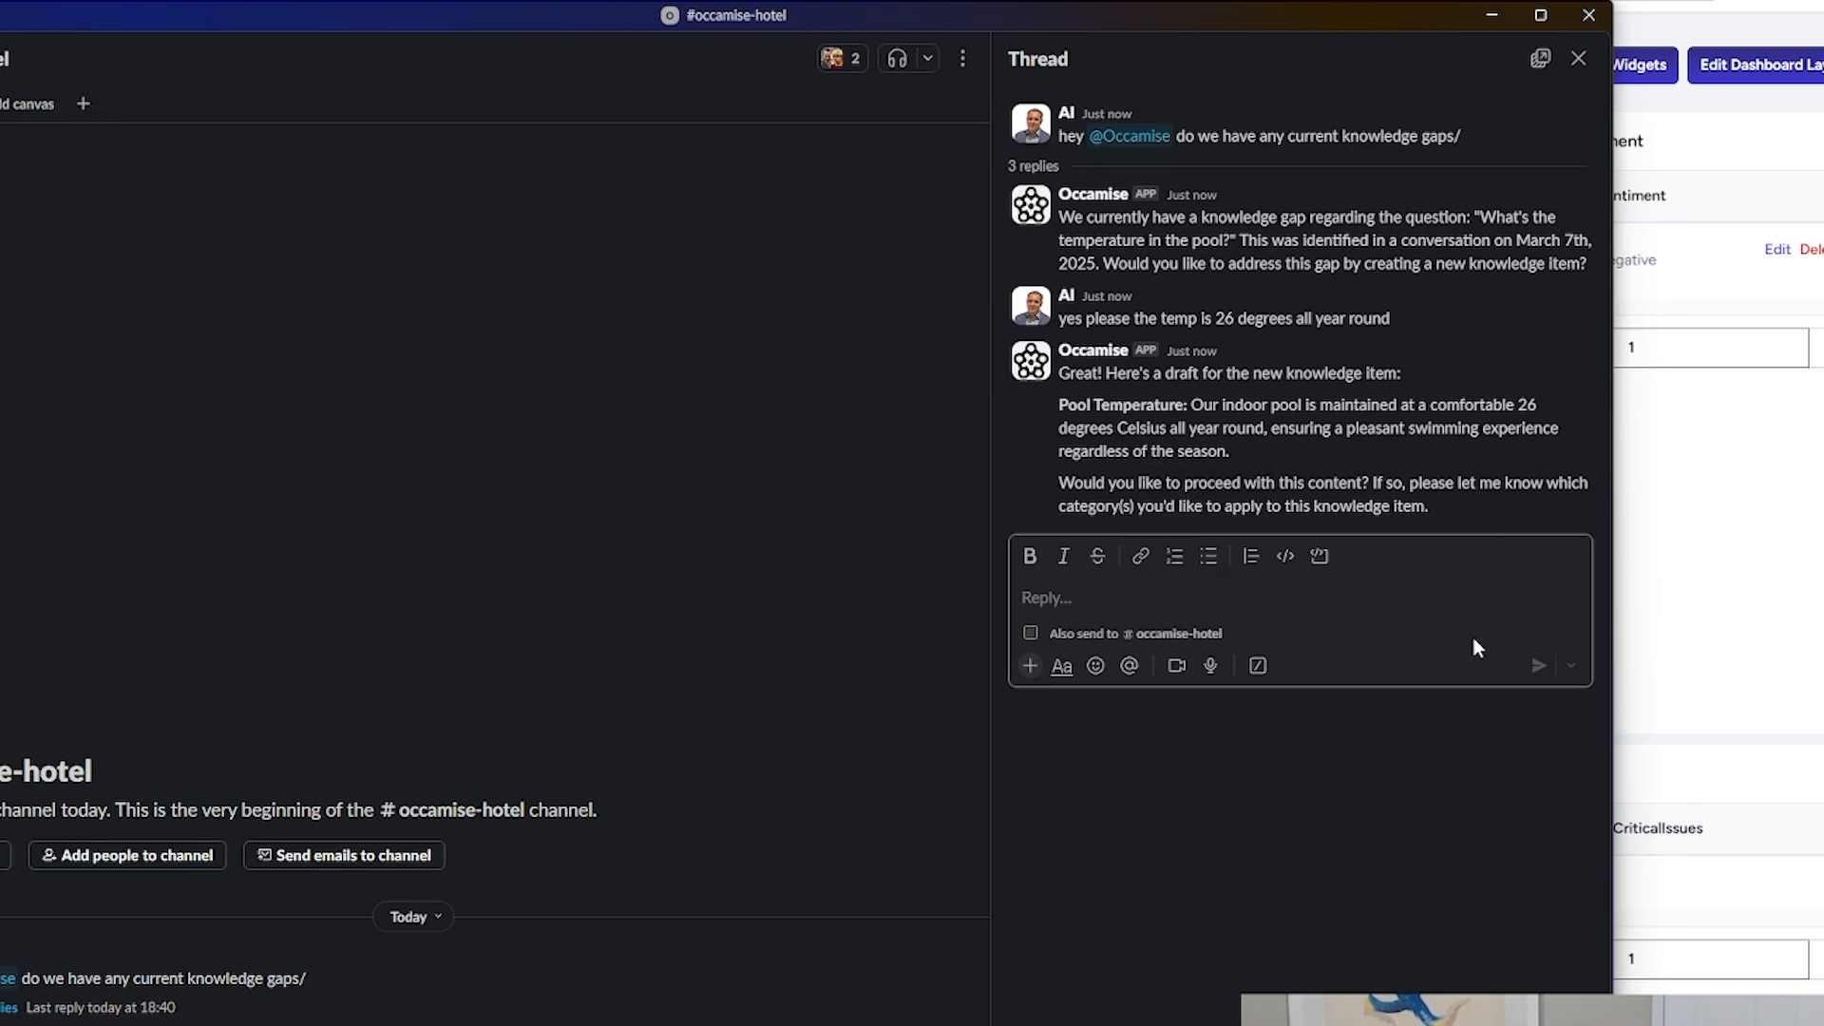
# - Approve the drafted pool temperature item in the thread with "yes that's perfect - use category Facilities"
pyautogui.write('ye')
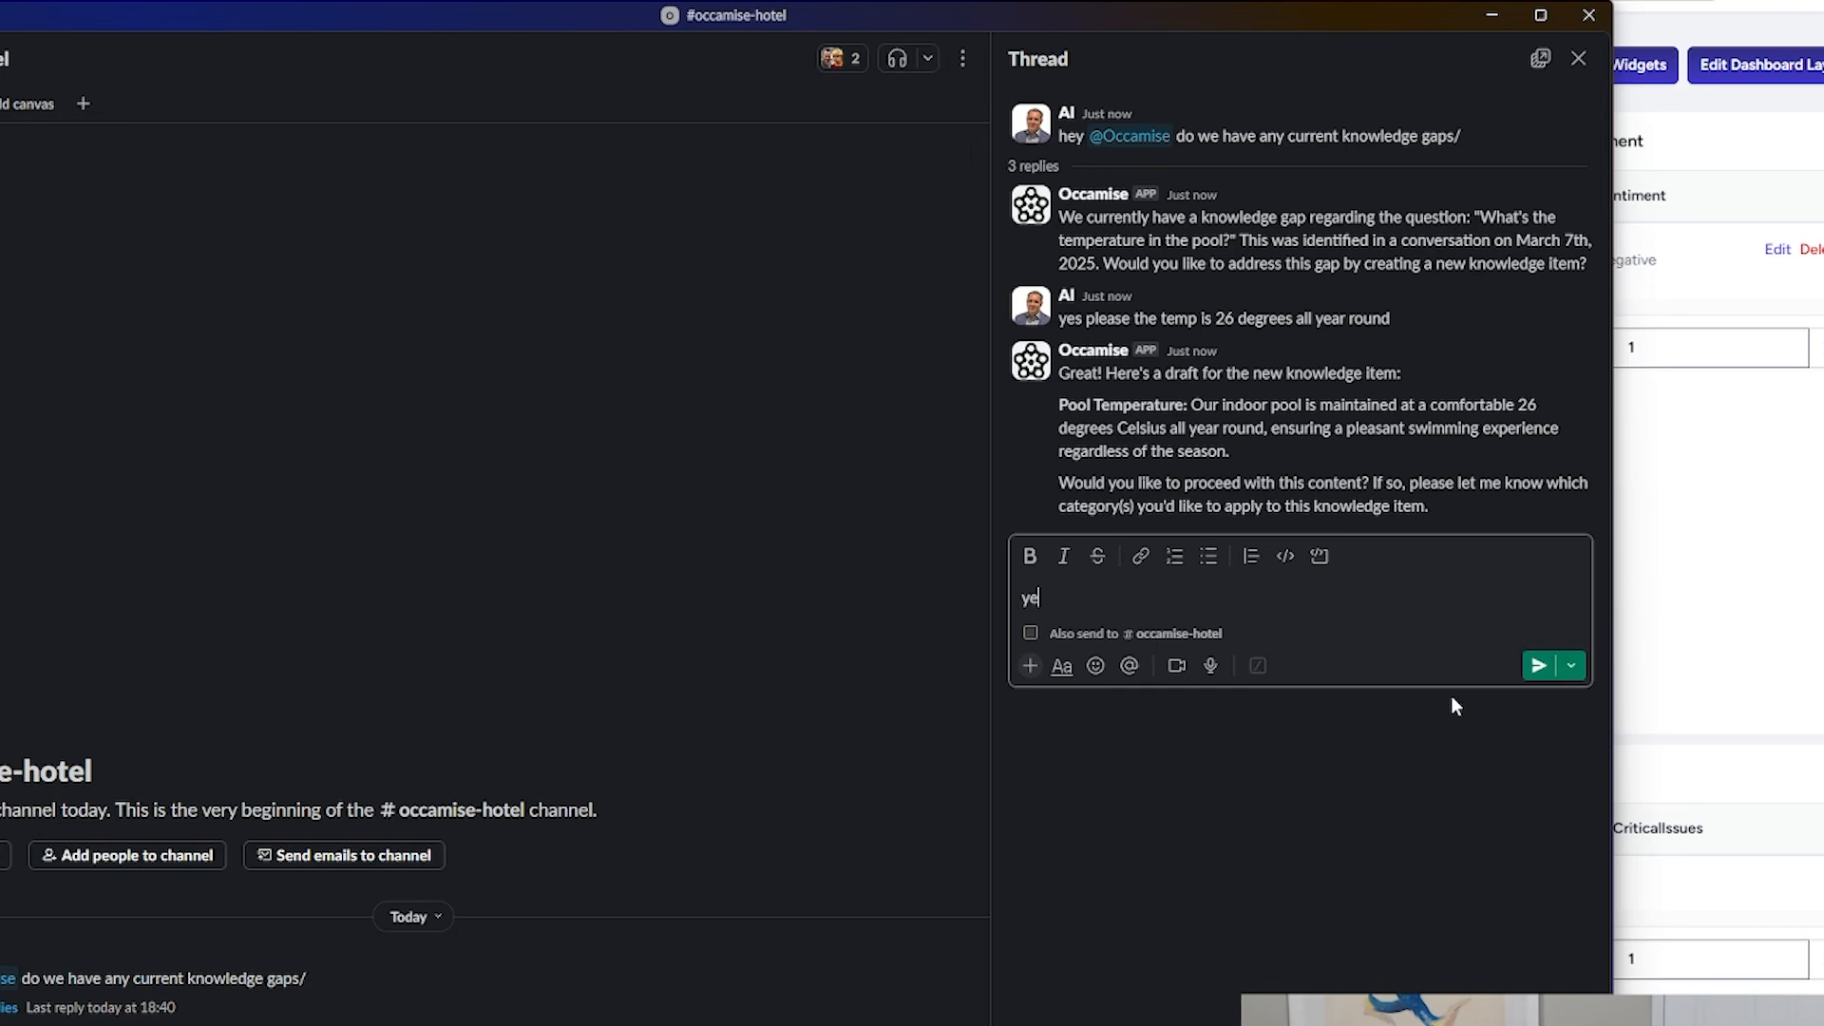
pyautogui.write("s that's perfect - use category Facilities")
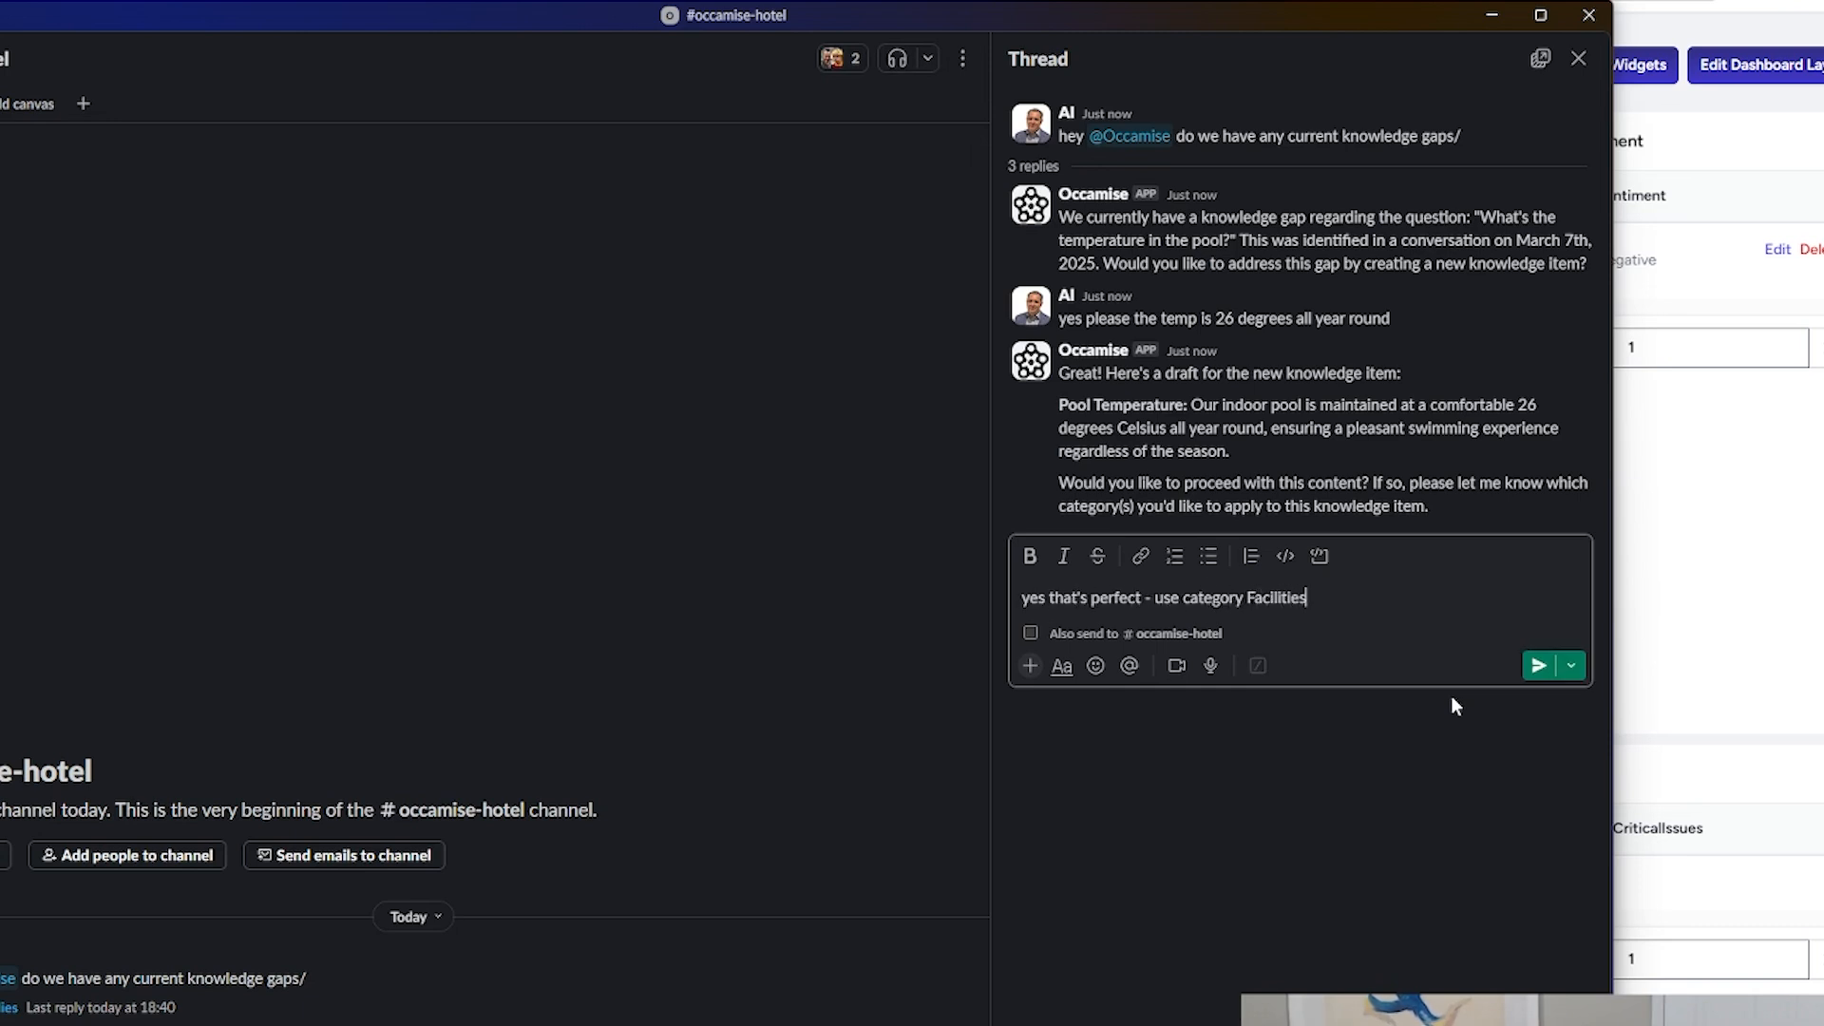
pyautogui.press('Return')
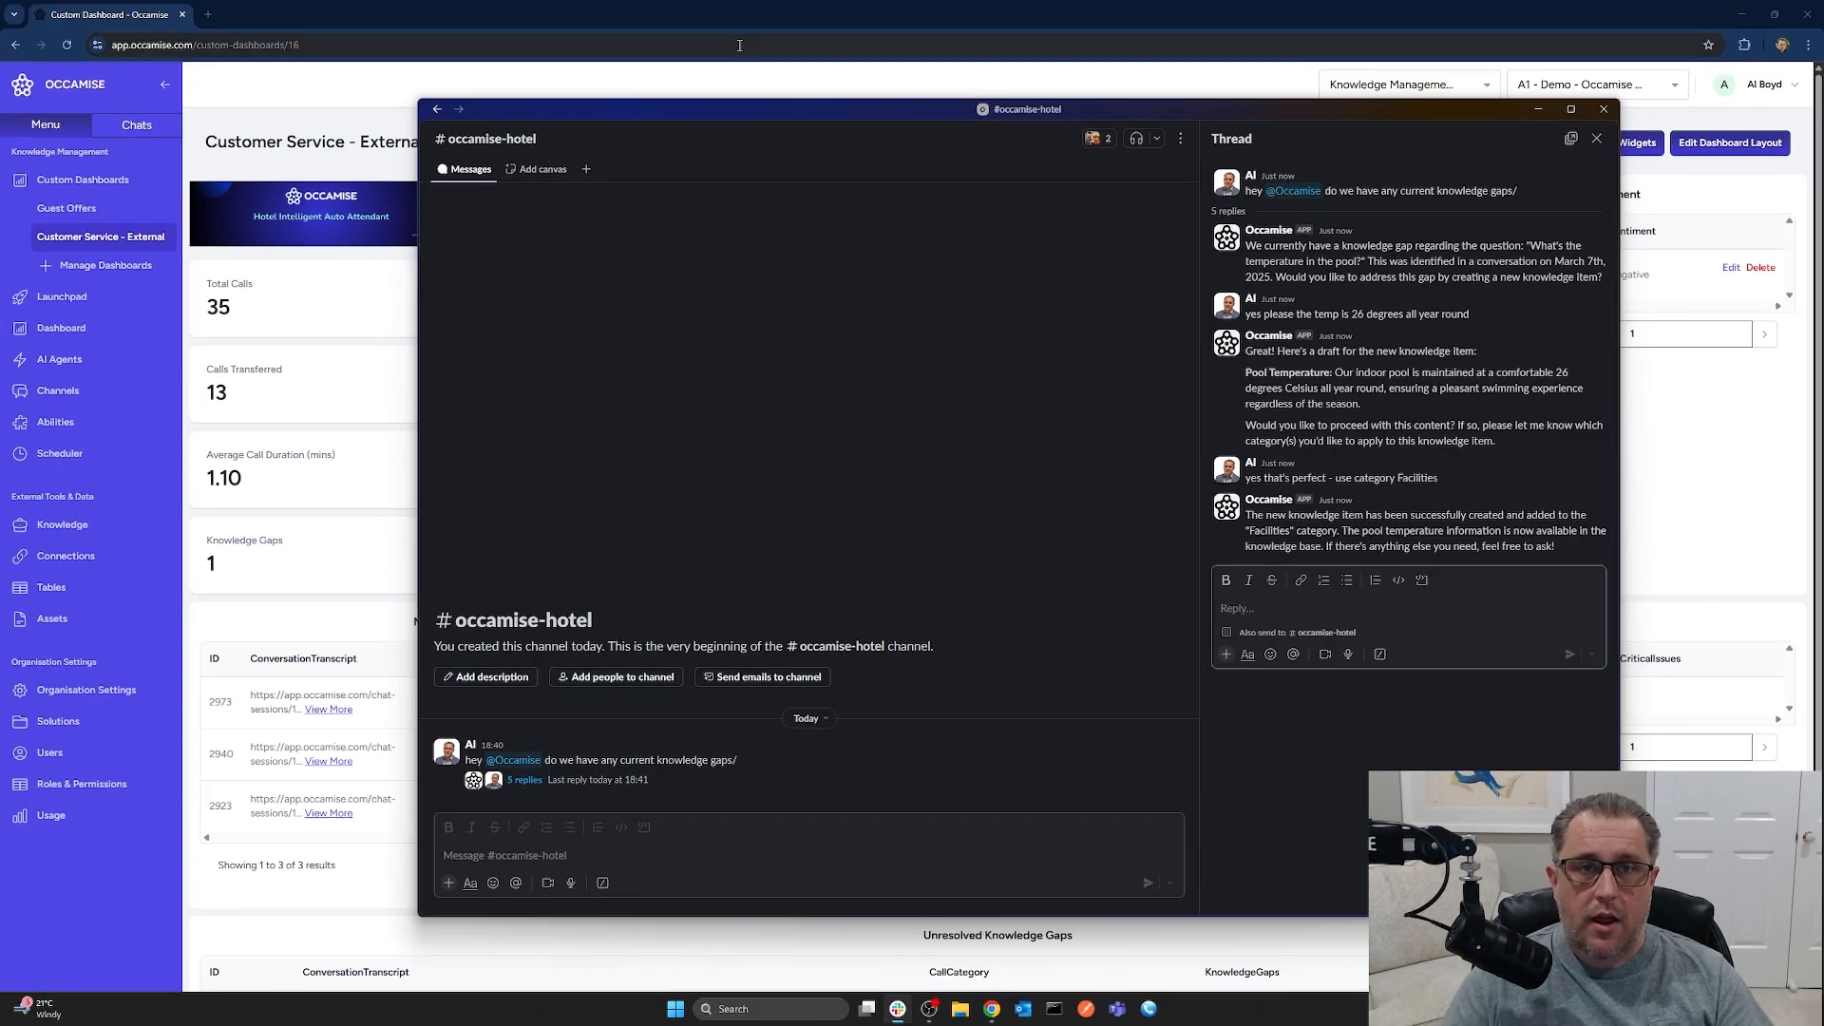
# - Return to Occamise in the browser, reload the Customer Service - External dashboard and check its Unresolved Knowledge Gaps table
pyautogui.click(743, 7)
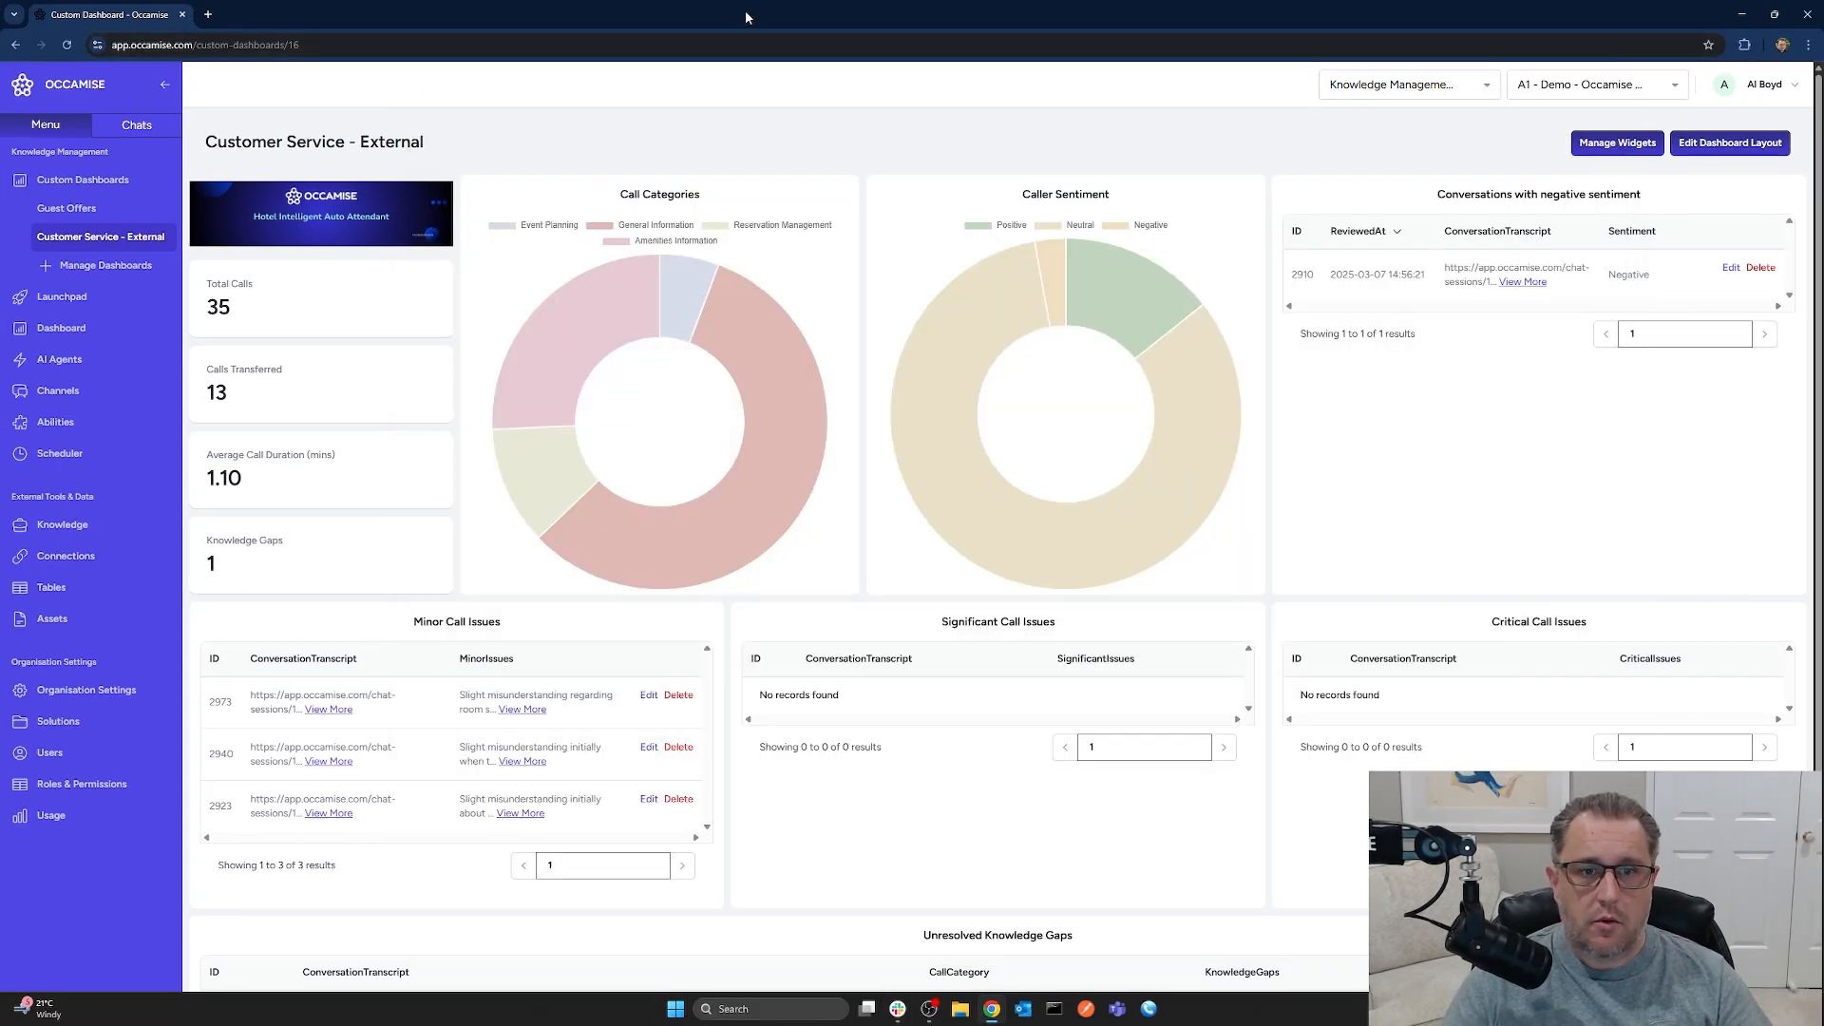
pyautogui.scroll(-2, 1025, 642)
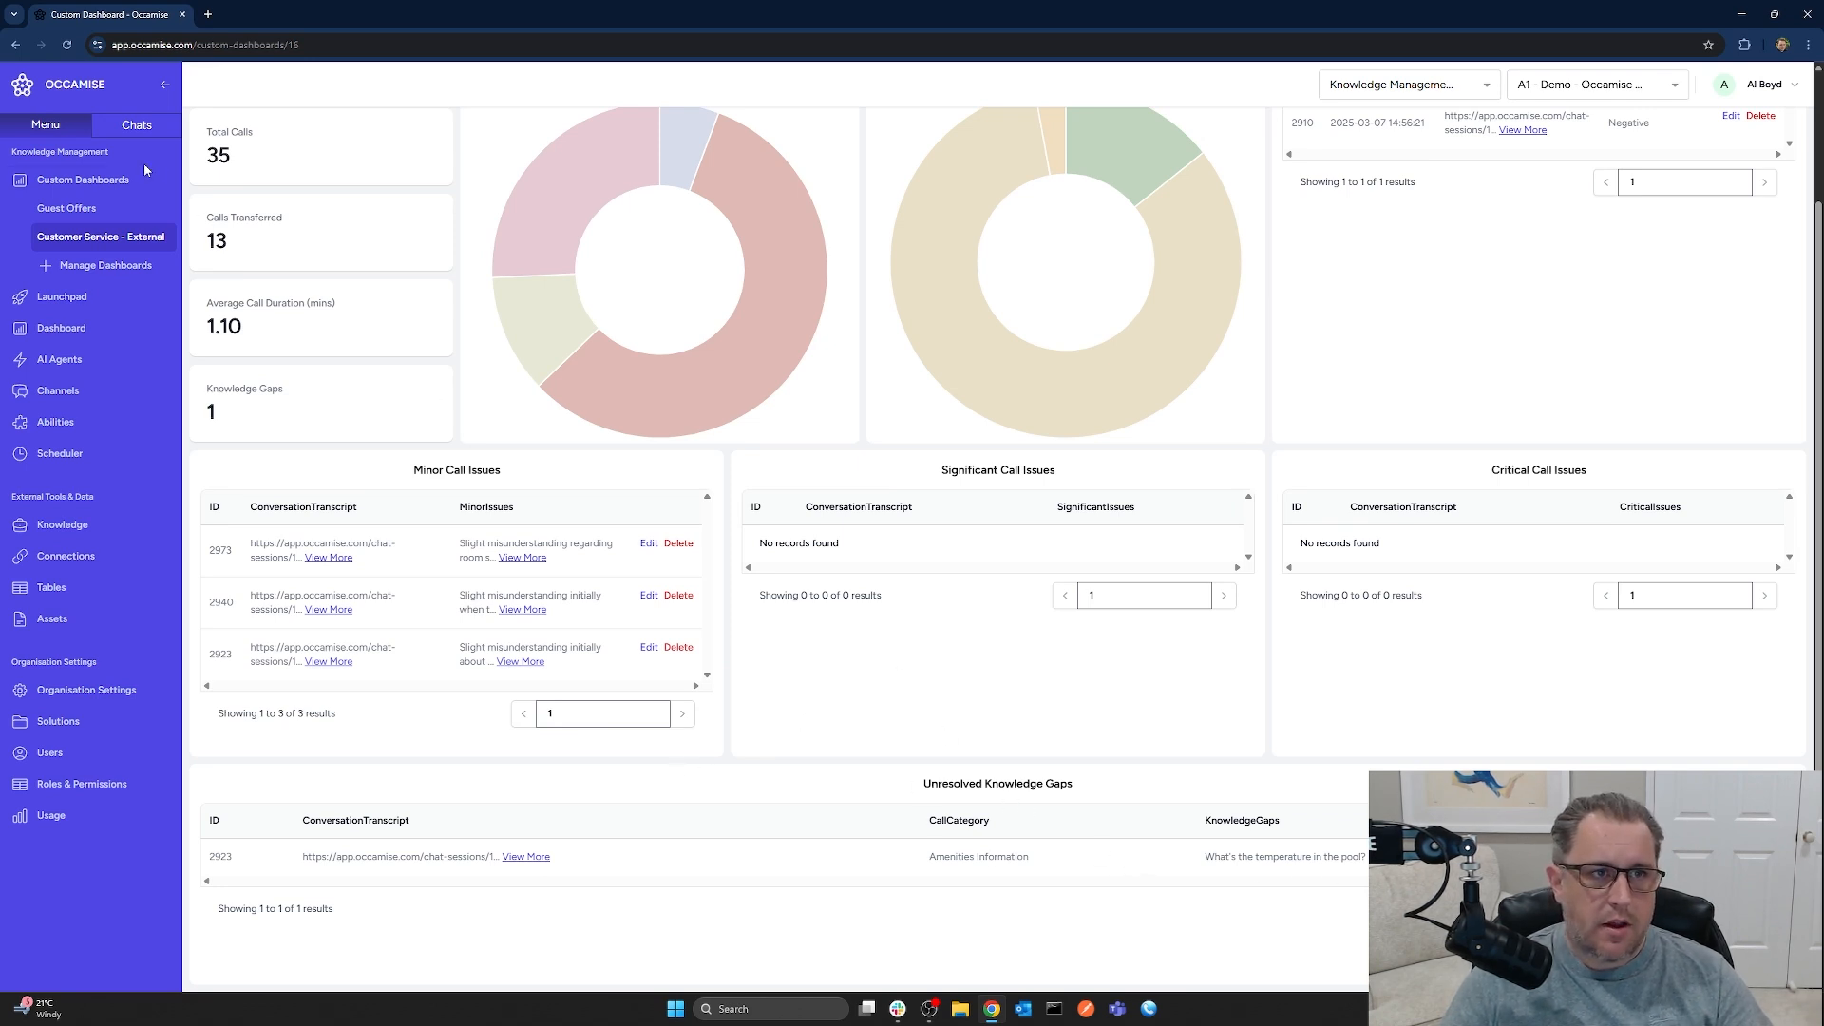
pyautogui.click(121, 237)
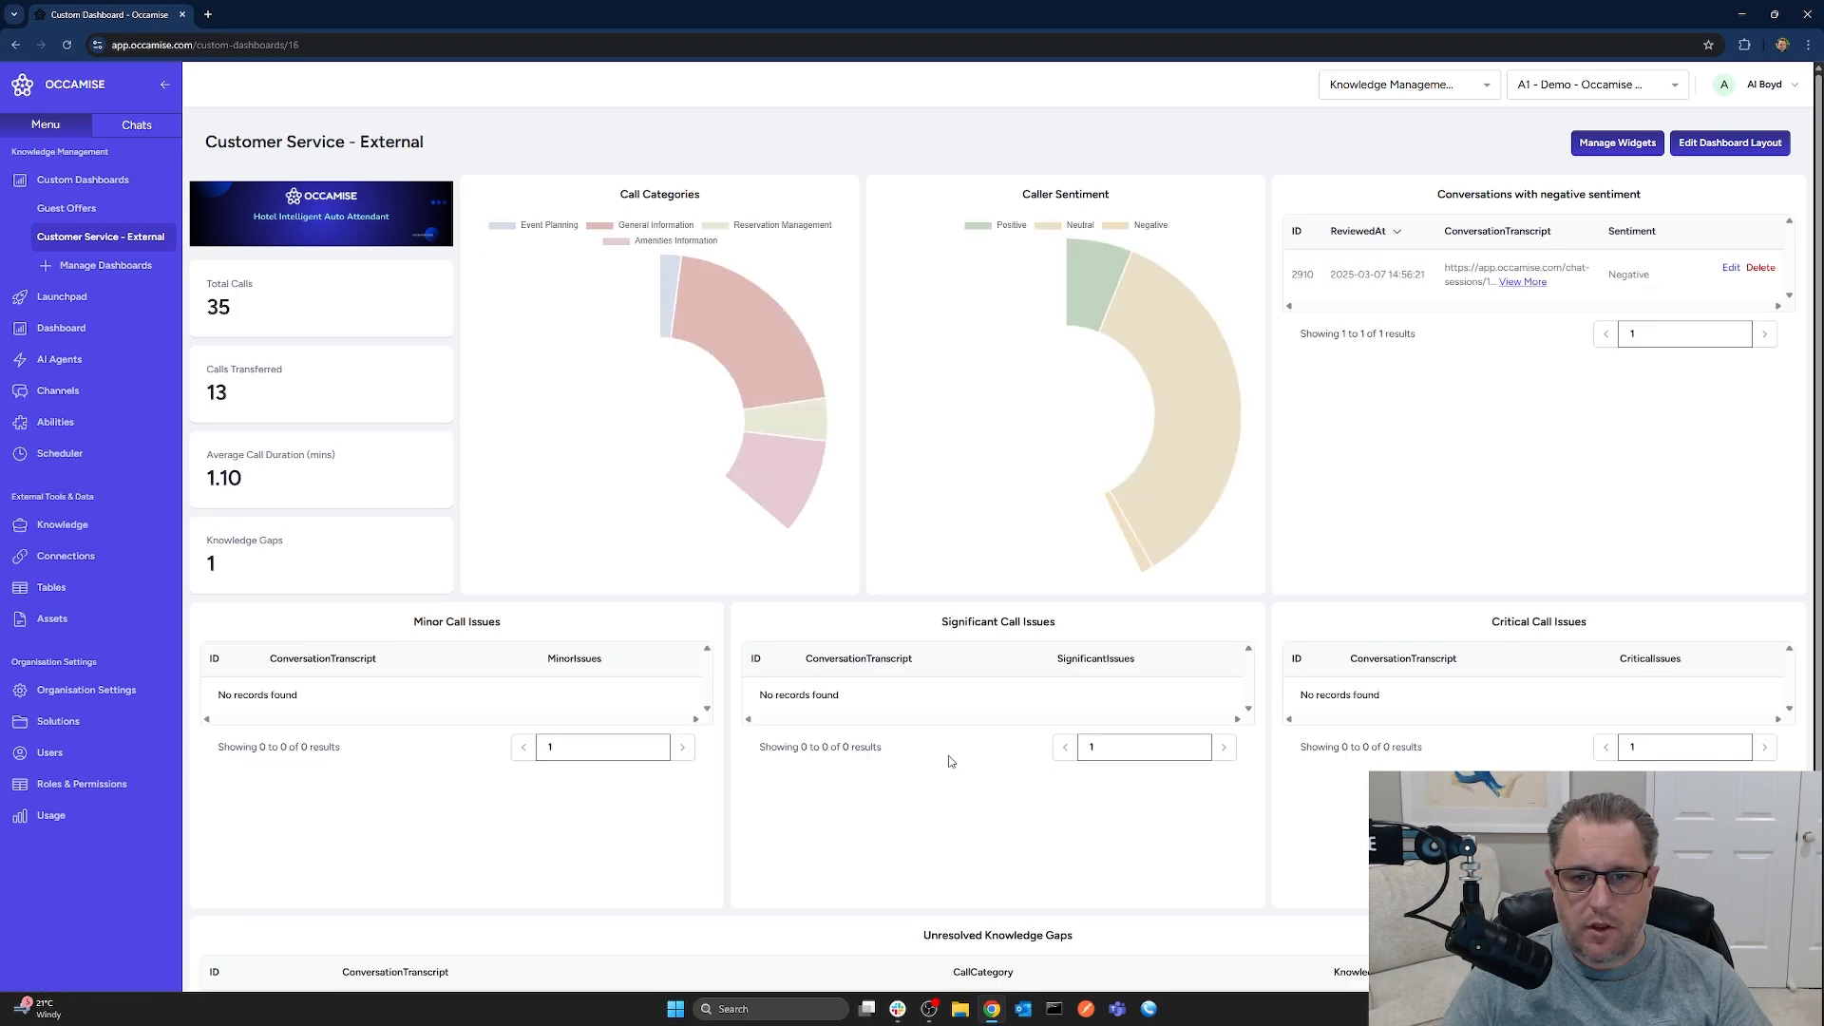
pyautogui.scroll(-2, 1022, 778)
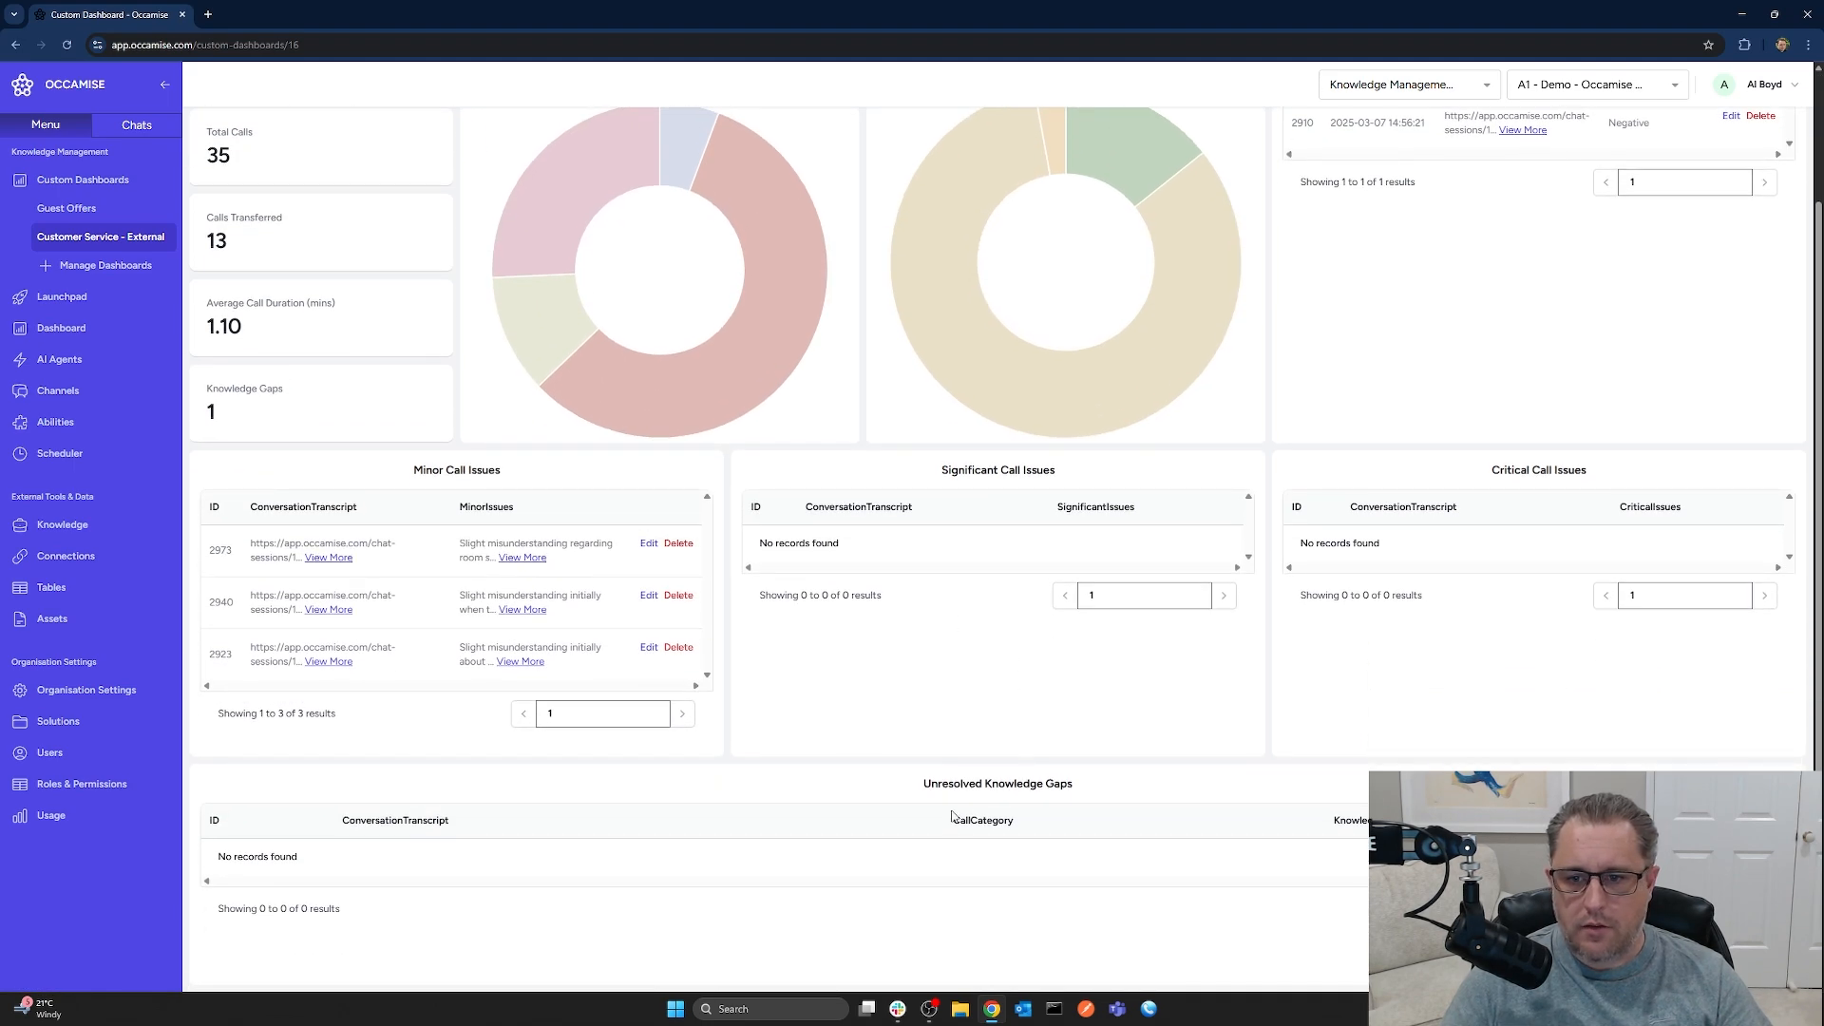
pyautogui.scroll(2, 1361, 893)
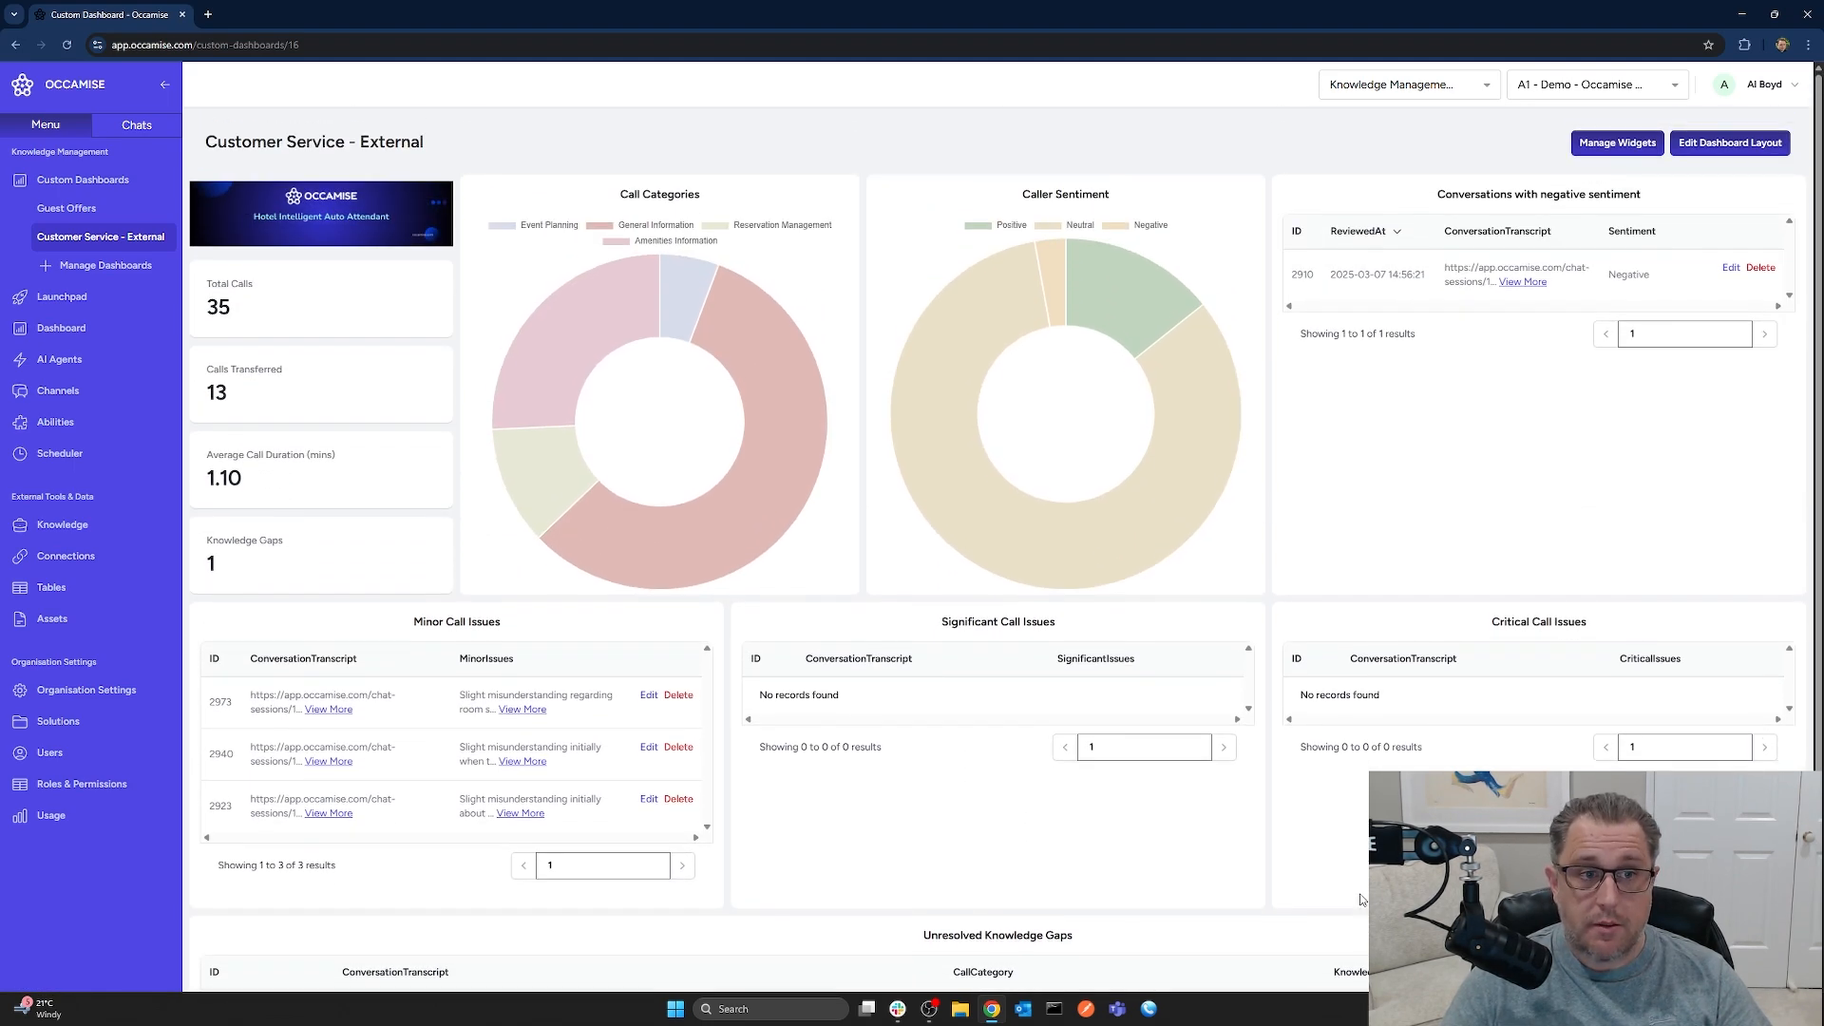
# - Open the knowledge items list and check the text of the indoor pool temperature entry
pyautogui.click(50, 528)
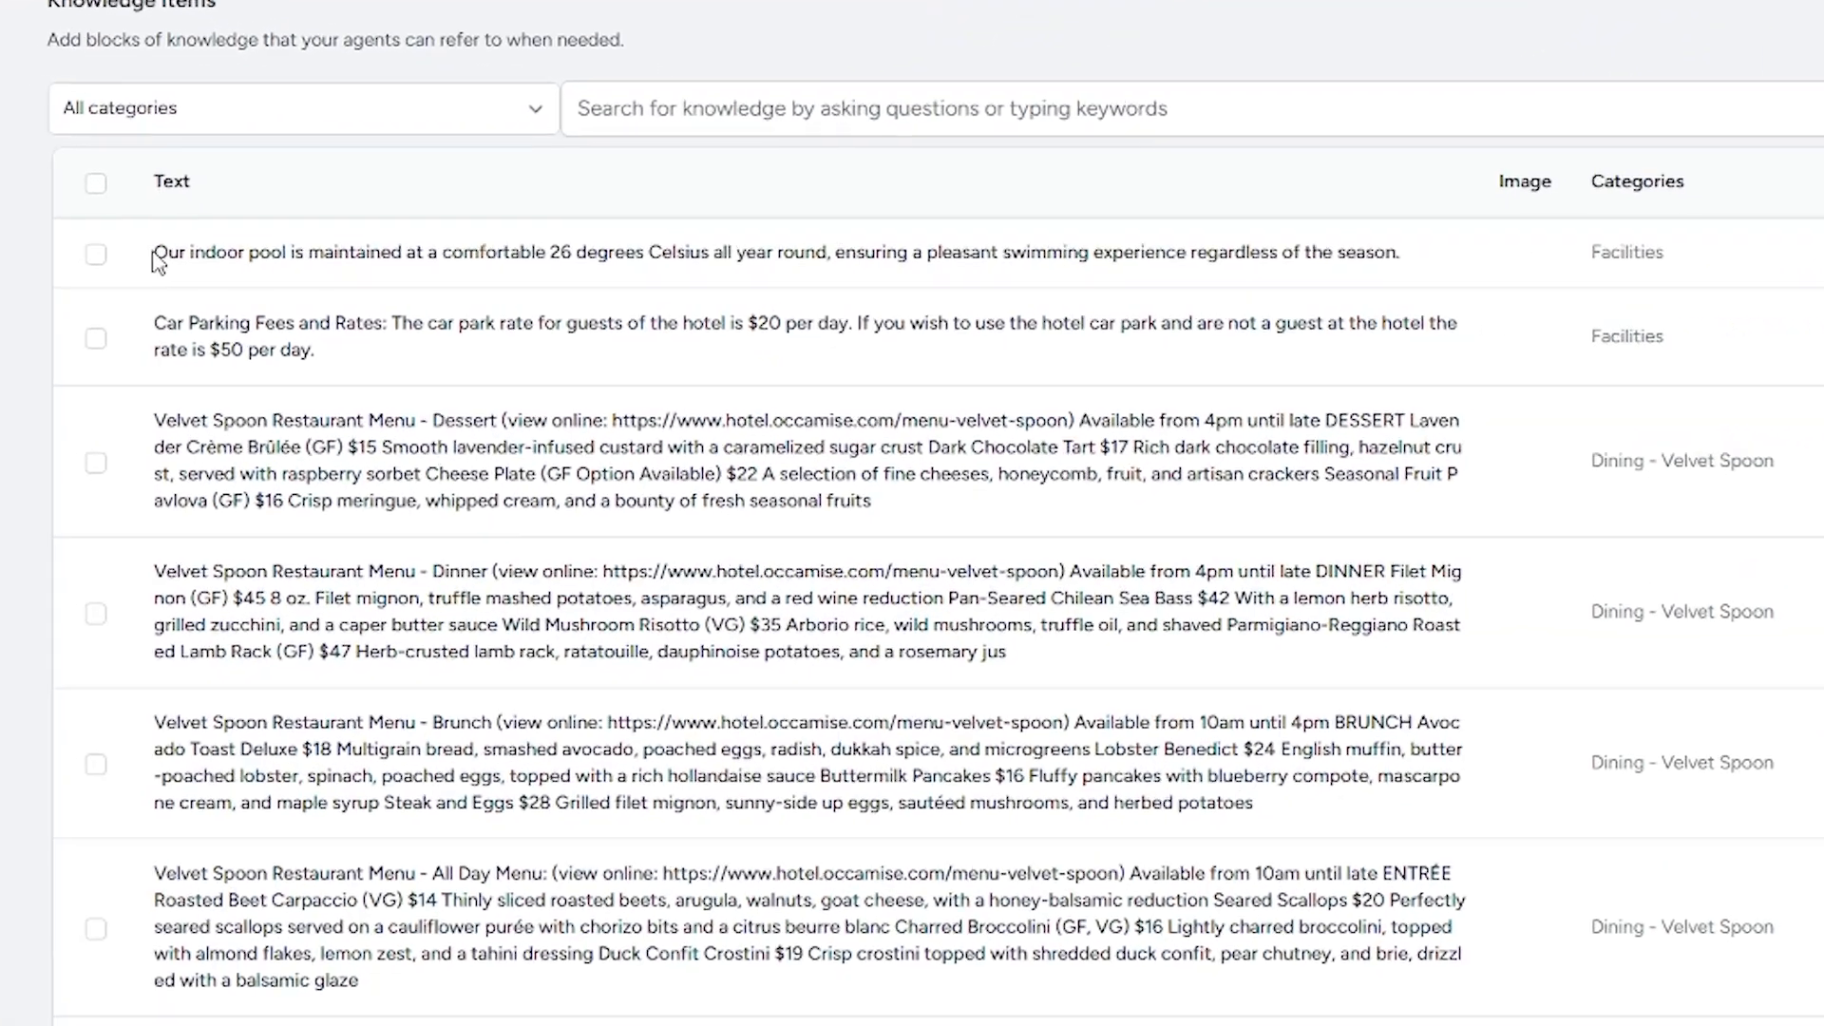
pyautogui.moveTo(155, 256); pyautogui.dragTo(1418, 267)
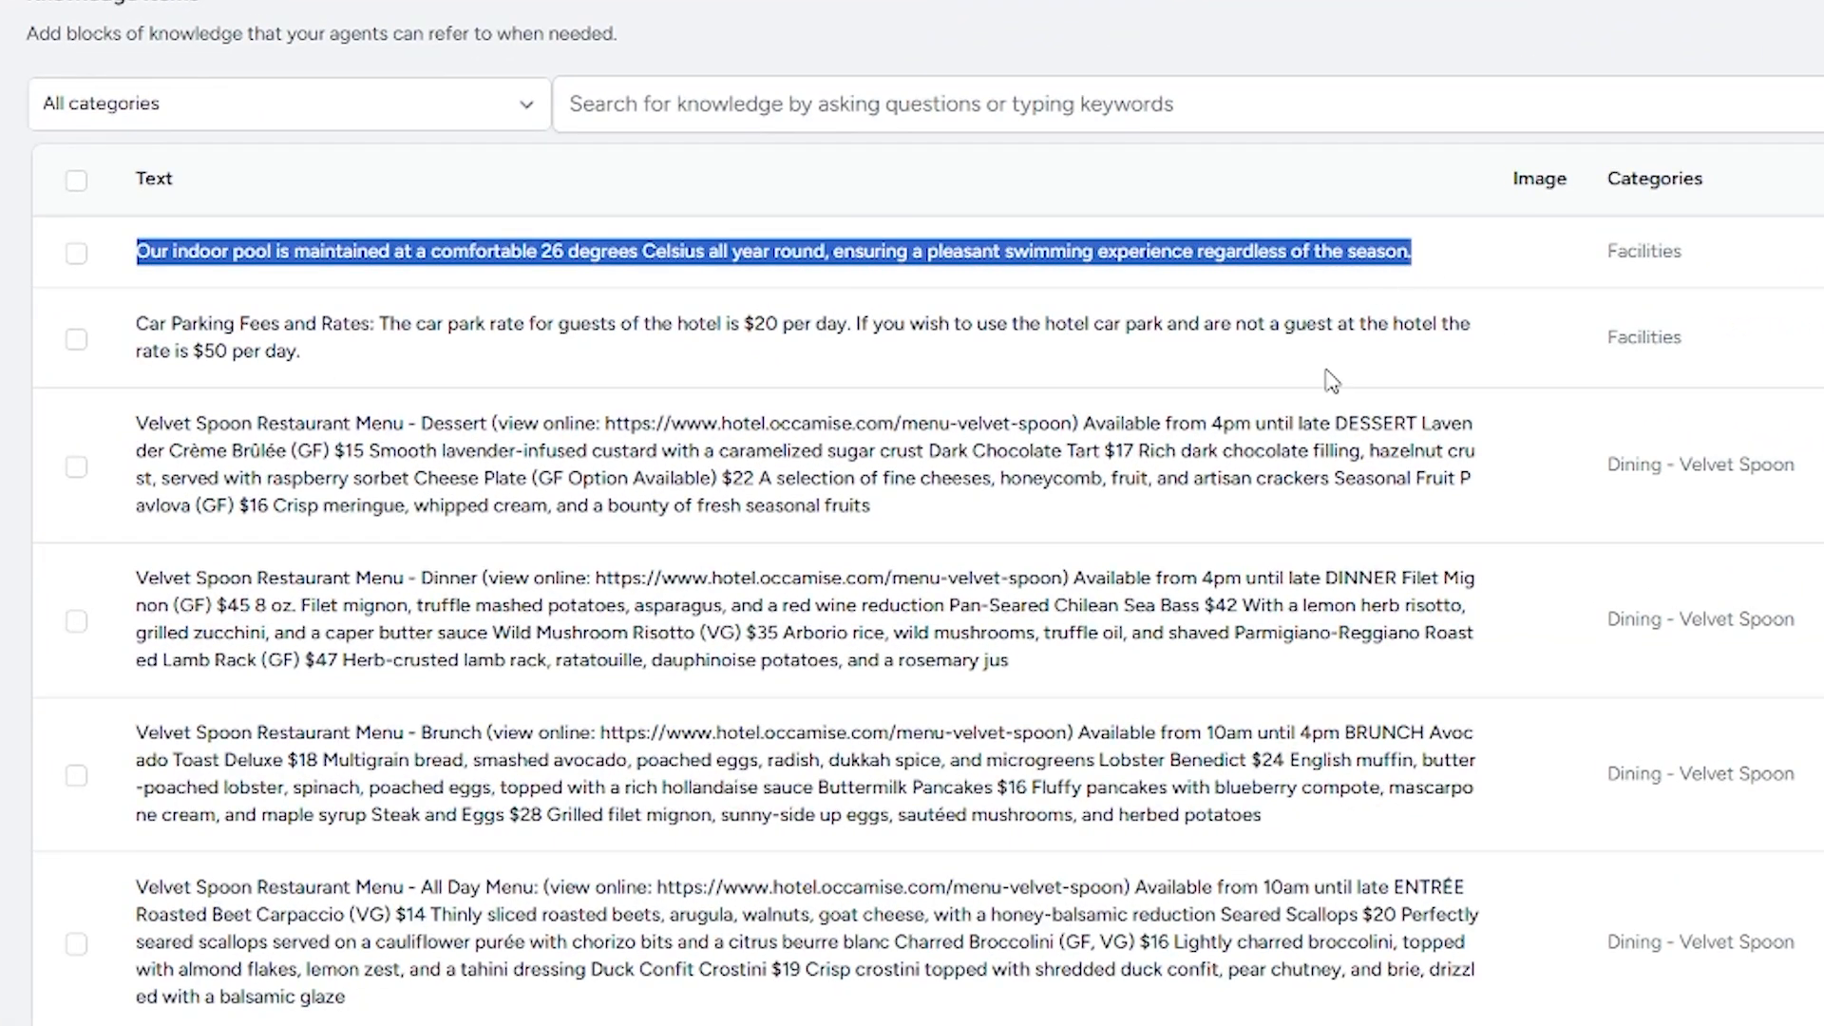
pyautogui.click(1292, 255)
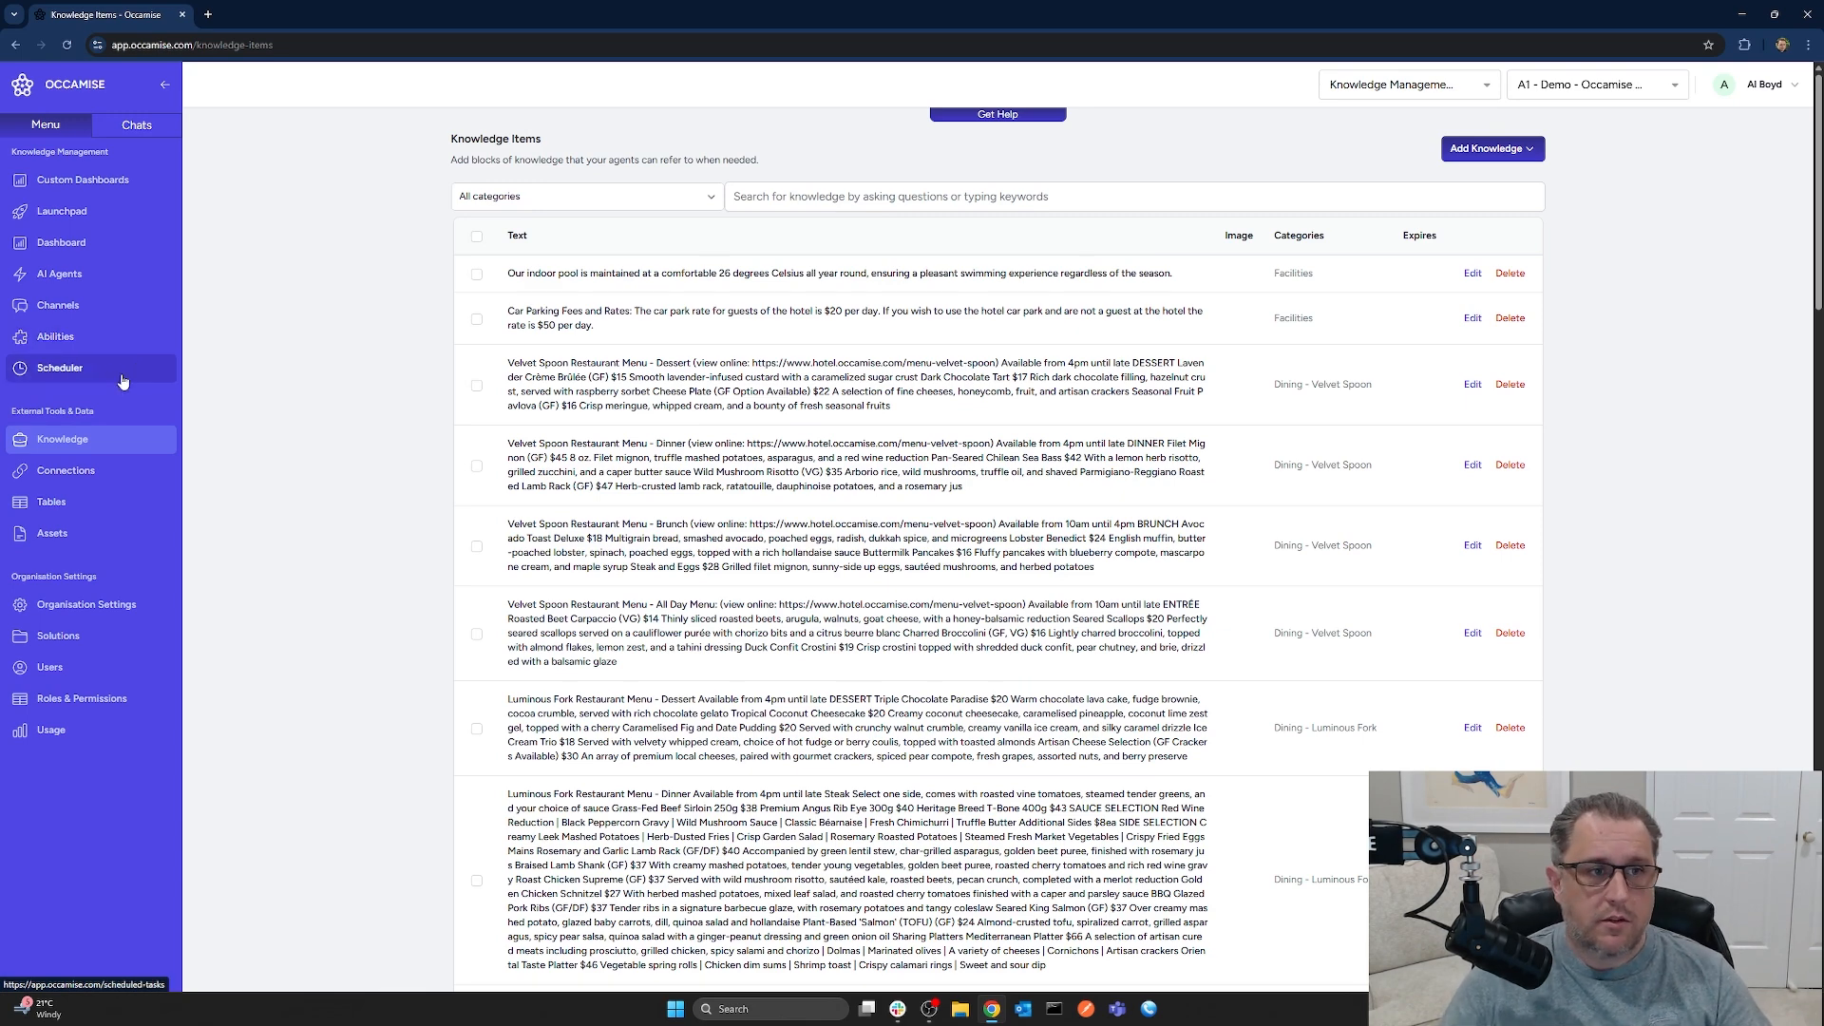
# - Hold a voice conversation with the Customer Service agent from the Launchpad, and end the call
pyautogui.click(75, 218)
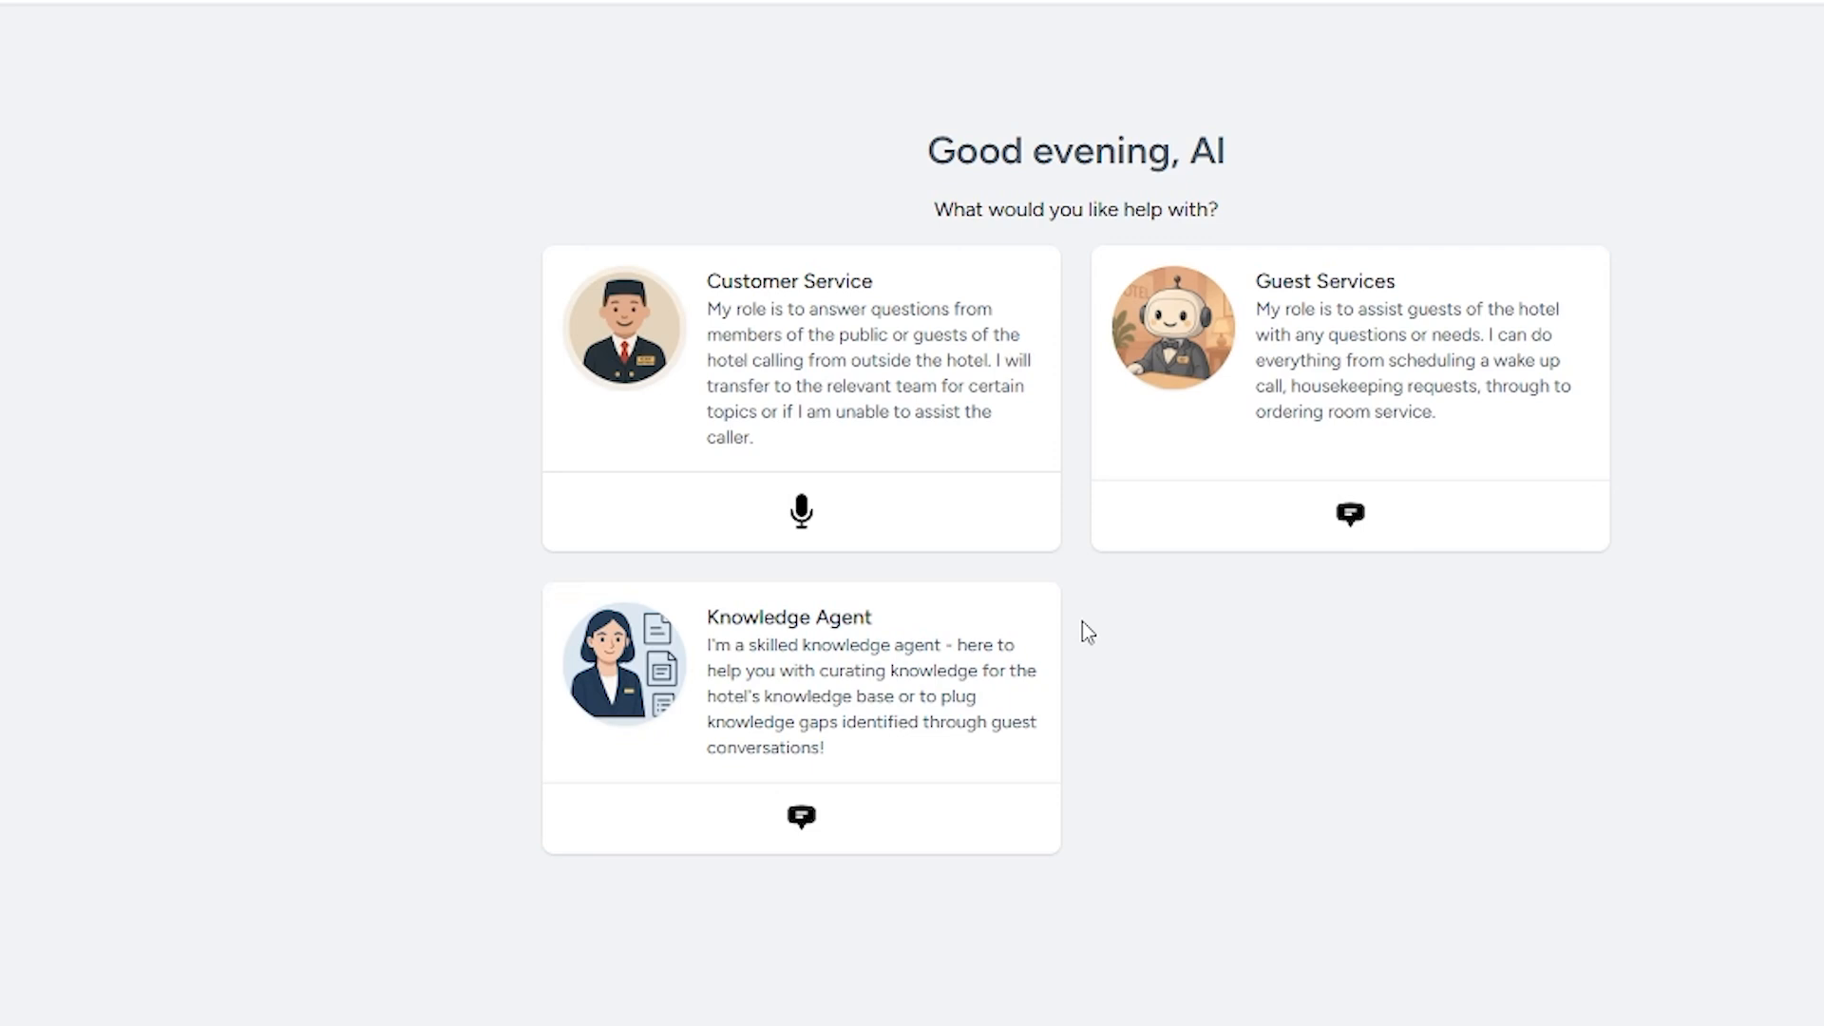
pyautogui.click(803, 519)
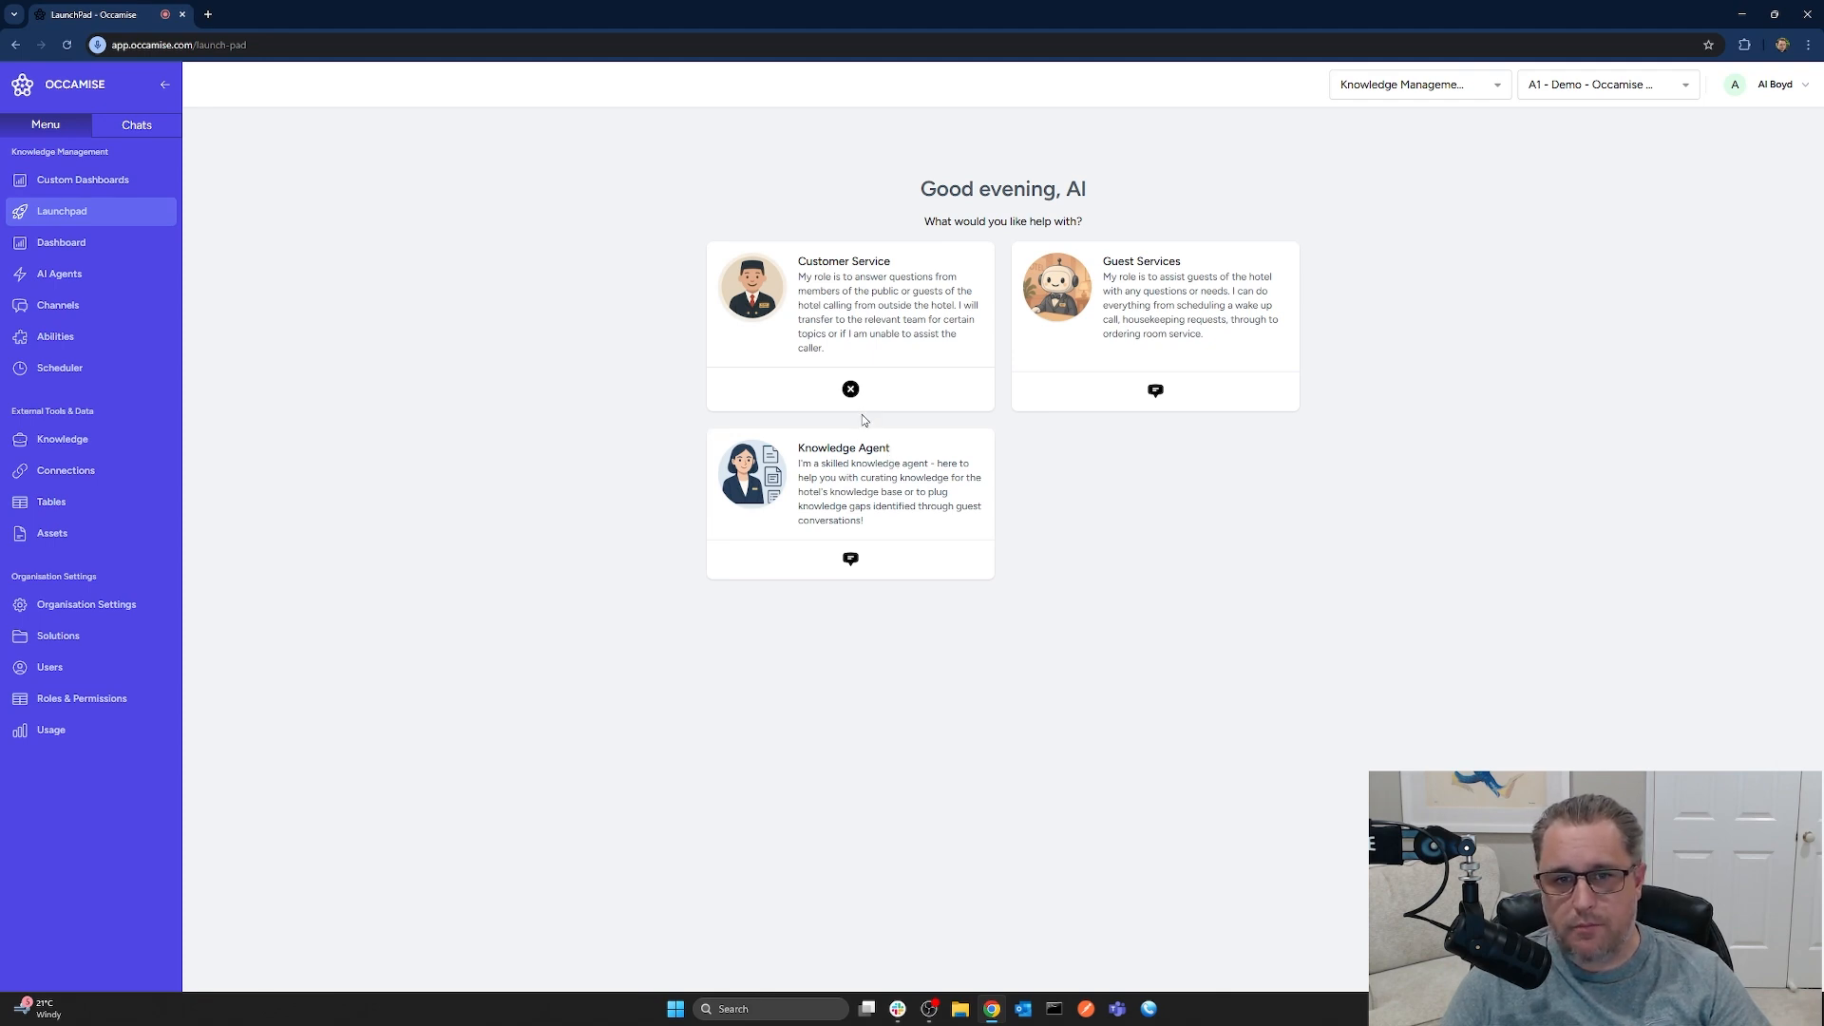
pyautogui.click(851, 389)
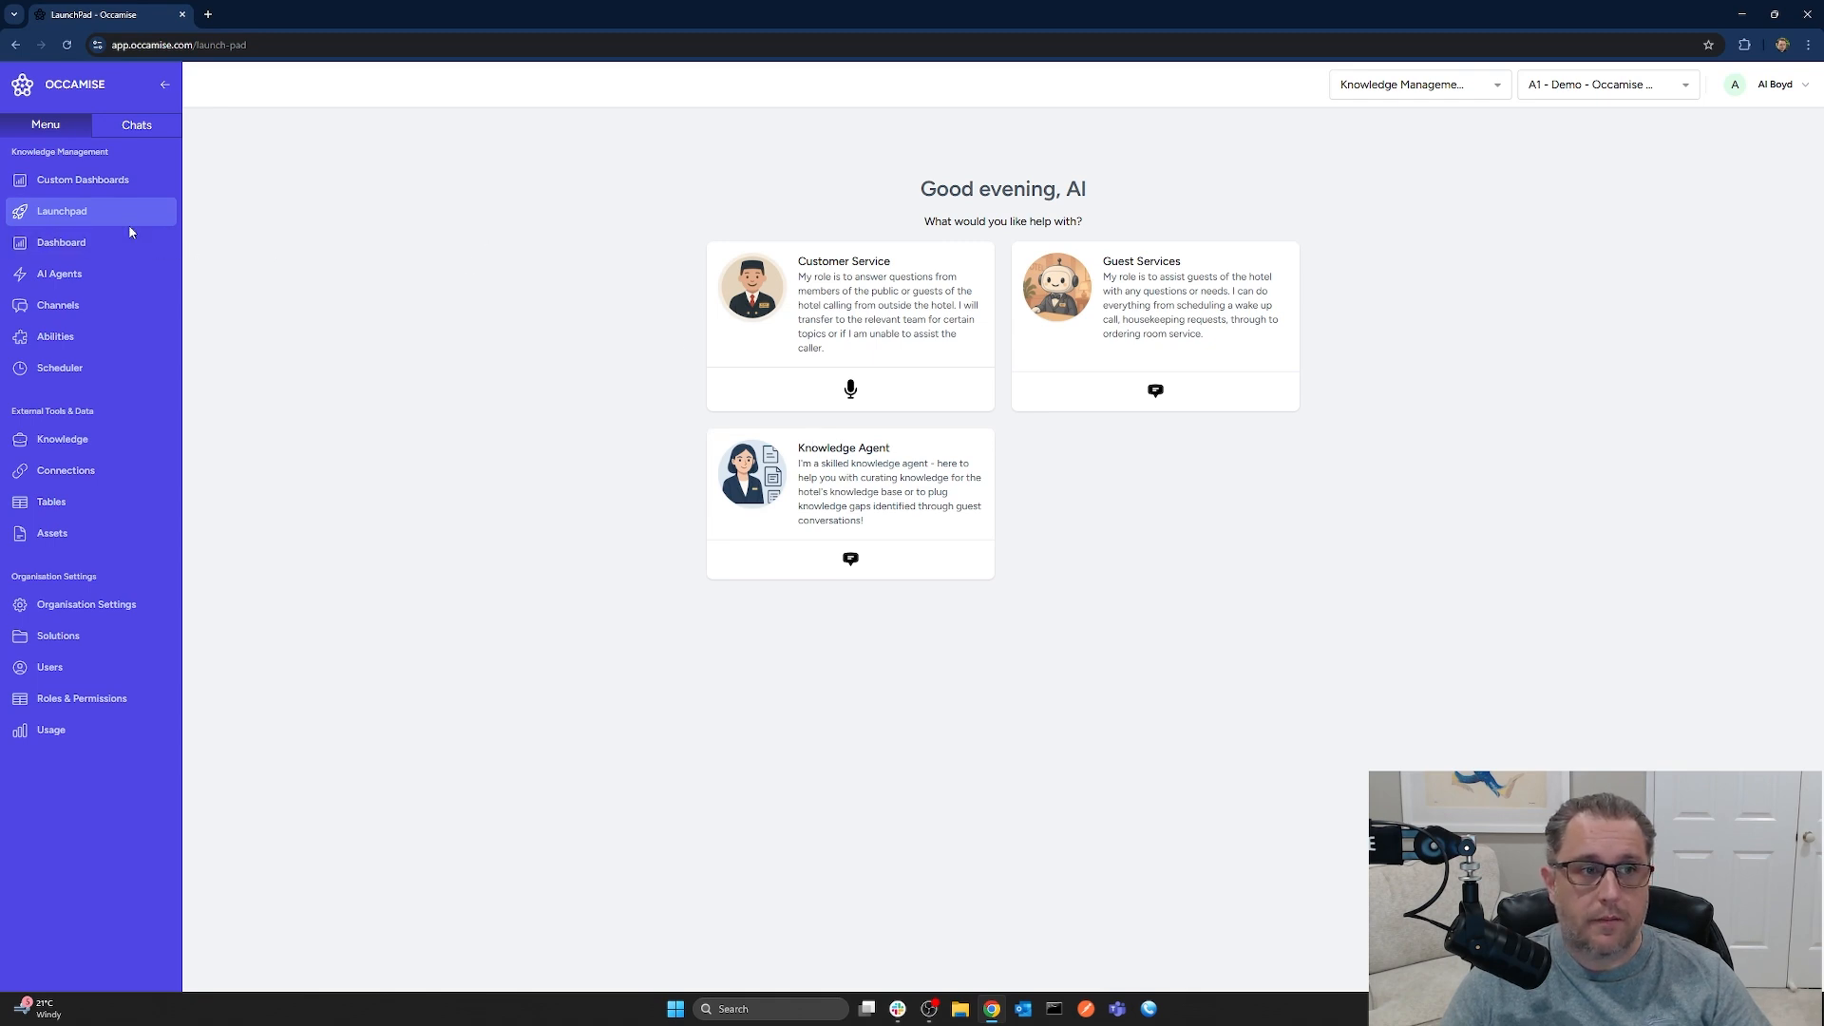
# - Reopen the Customer Service - External custom dashboard, refresh it and check the updated call figures and charts
pyautogui.click(83, 182)
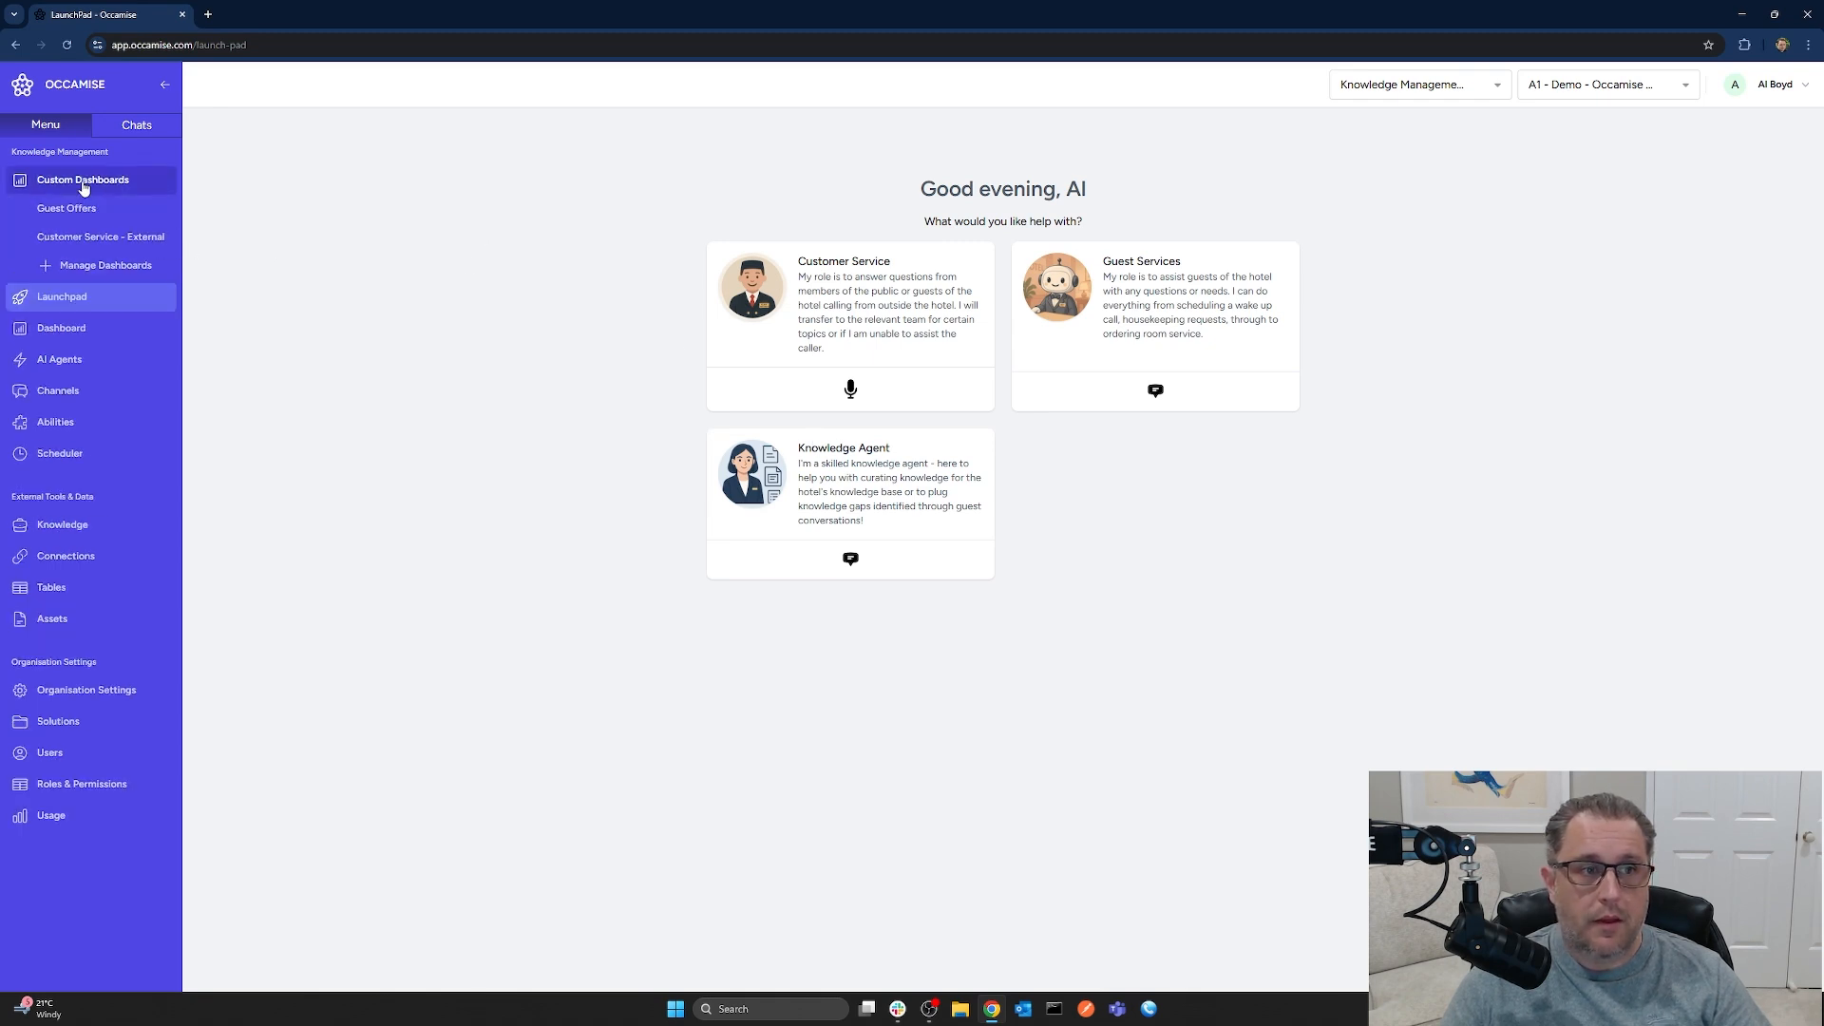
pyautogui.click(89, 238)
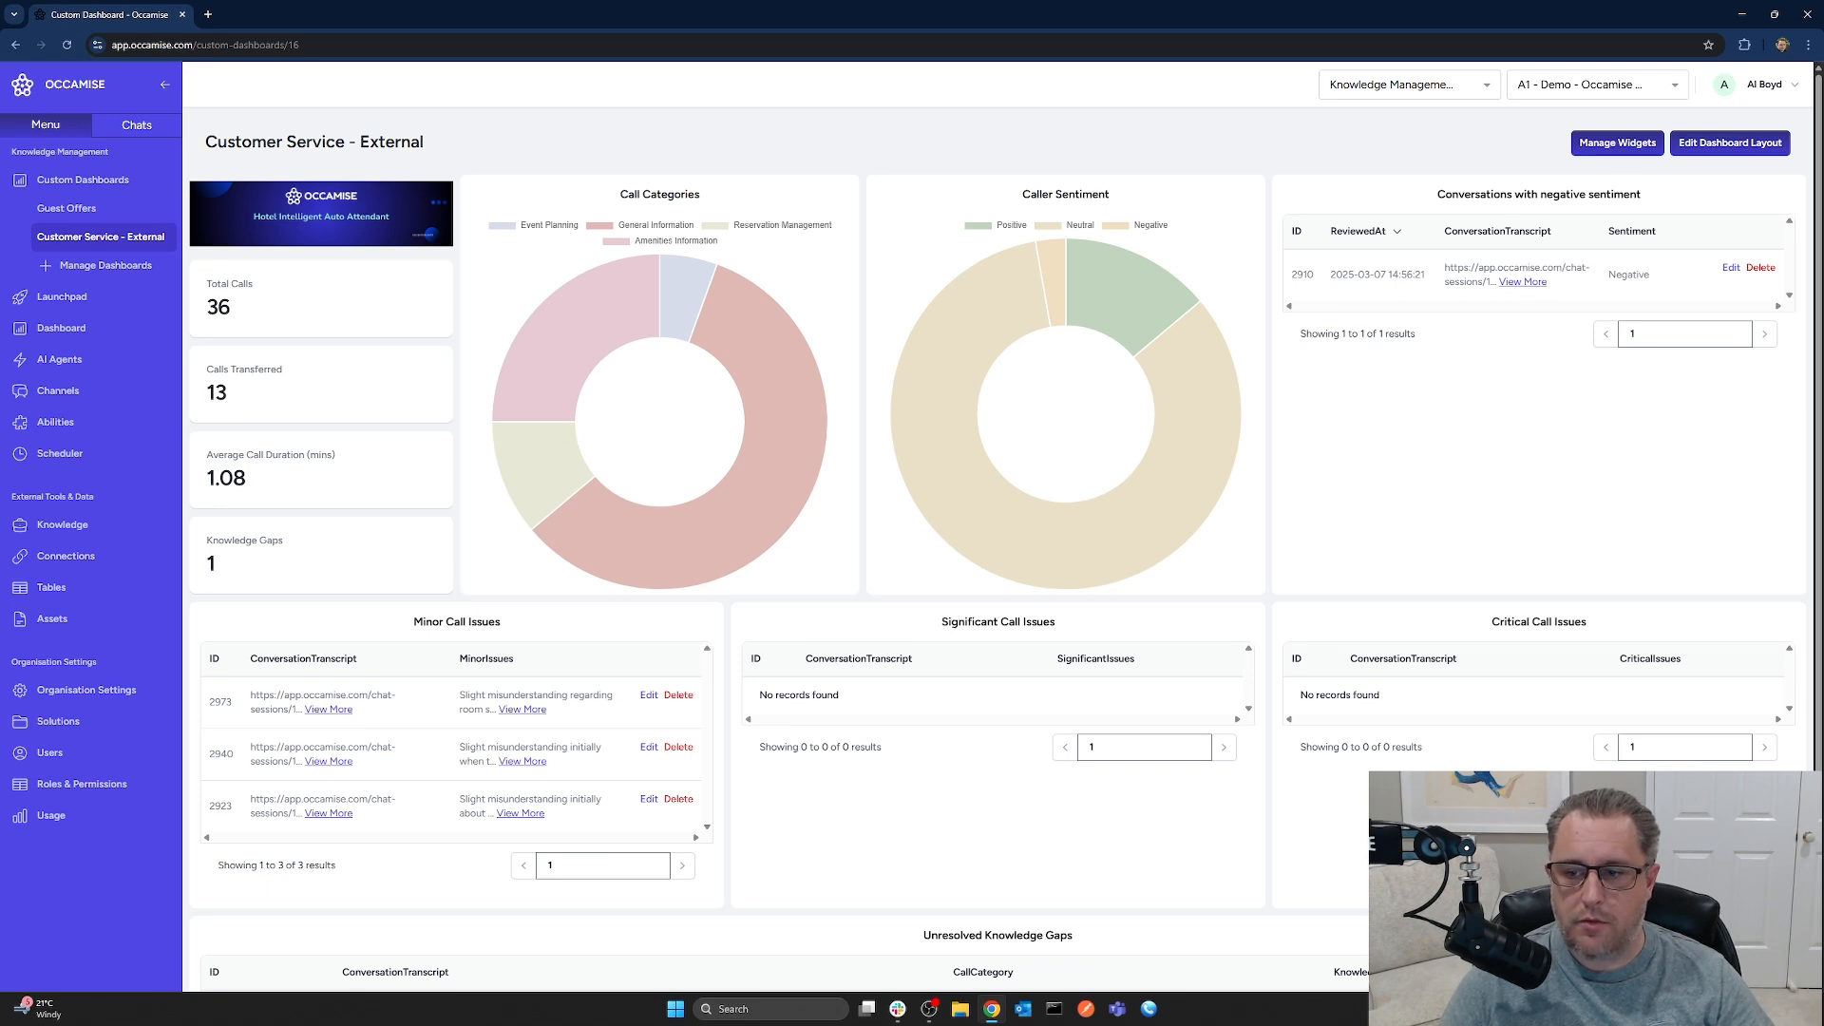
pyautogui.moveTo(687, 544)
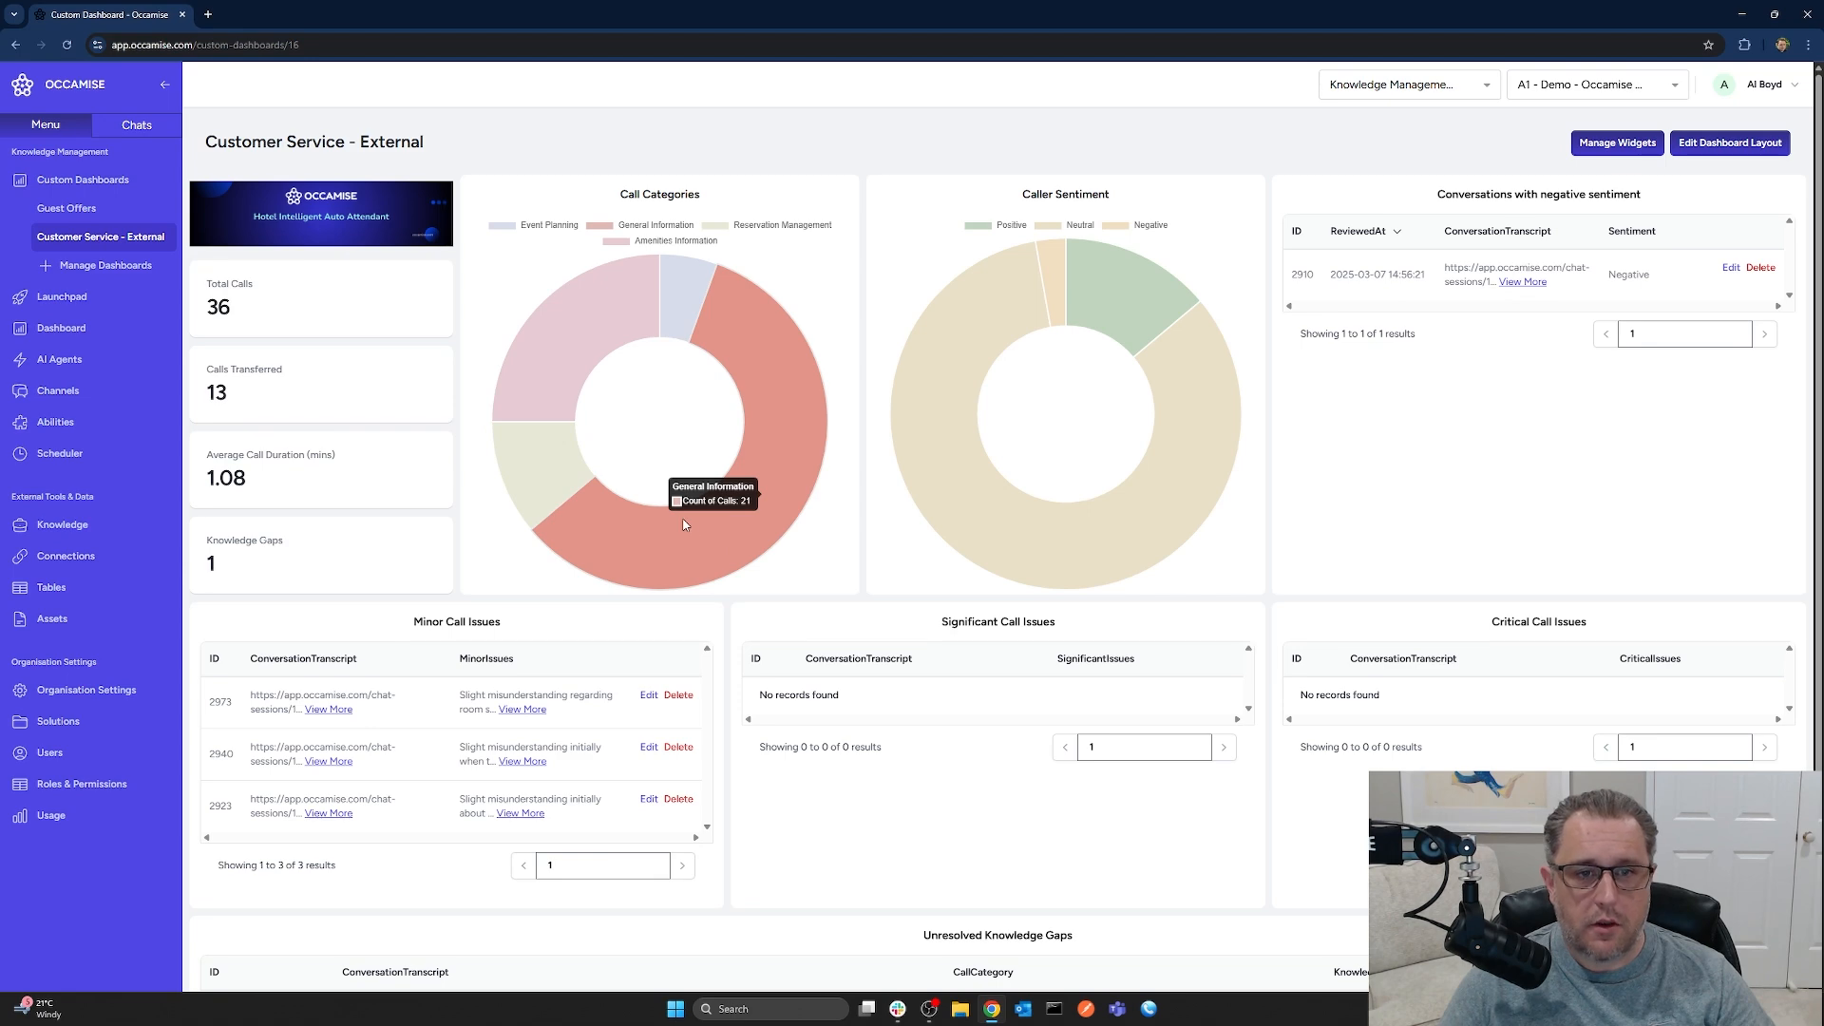
pyautogui.click(102, 238)
pyautogui.moveTo(1001, 539)
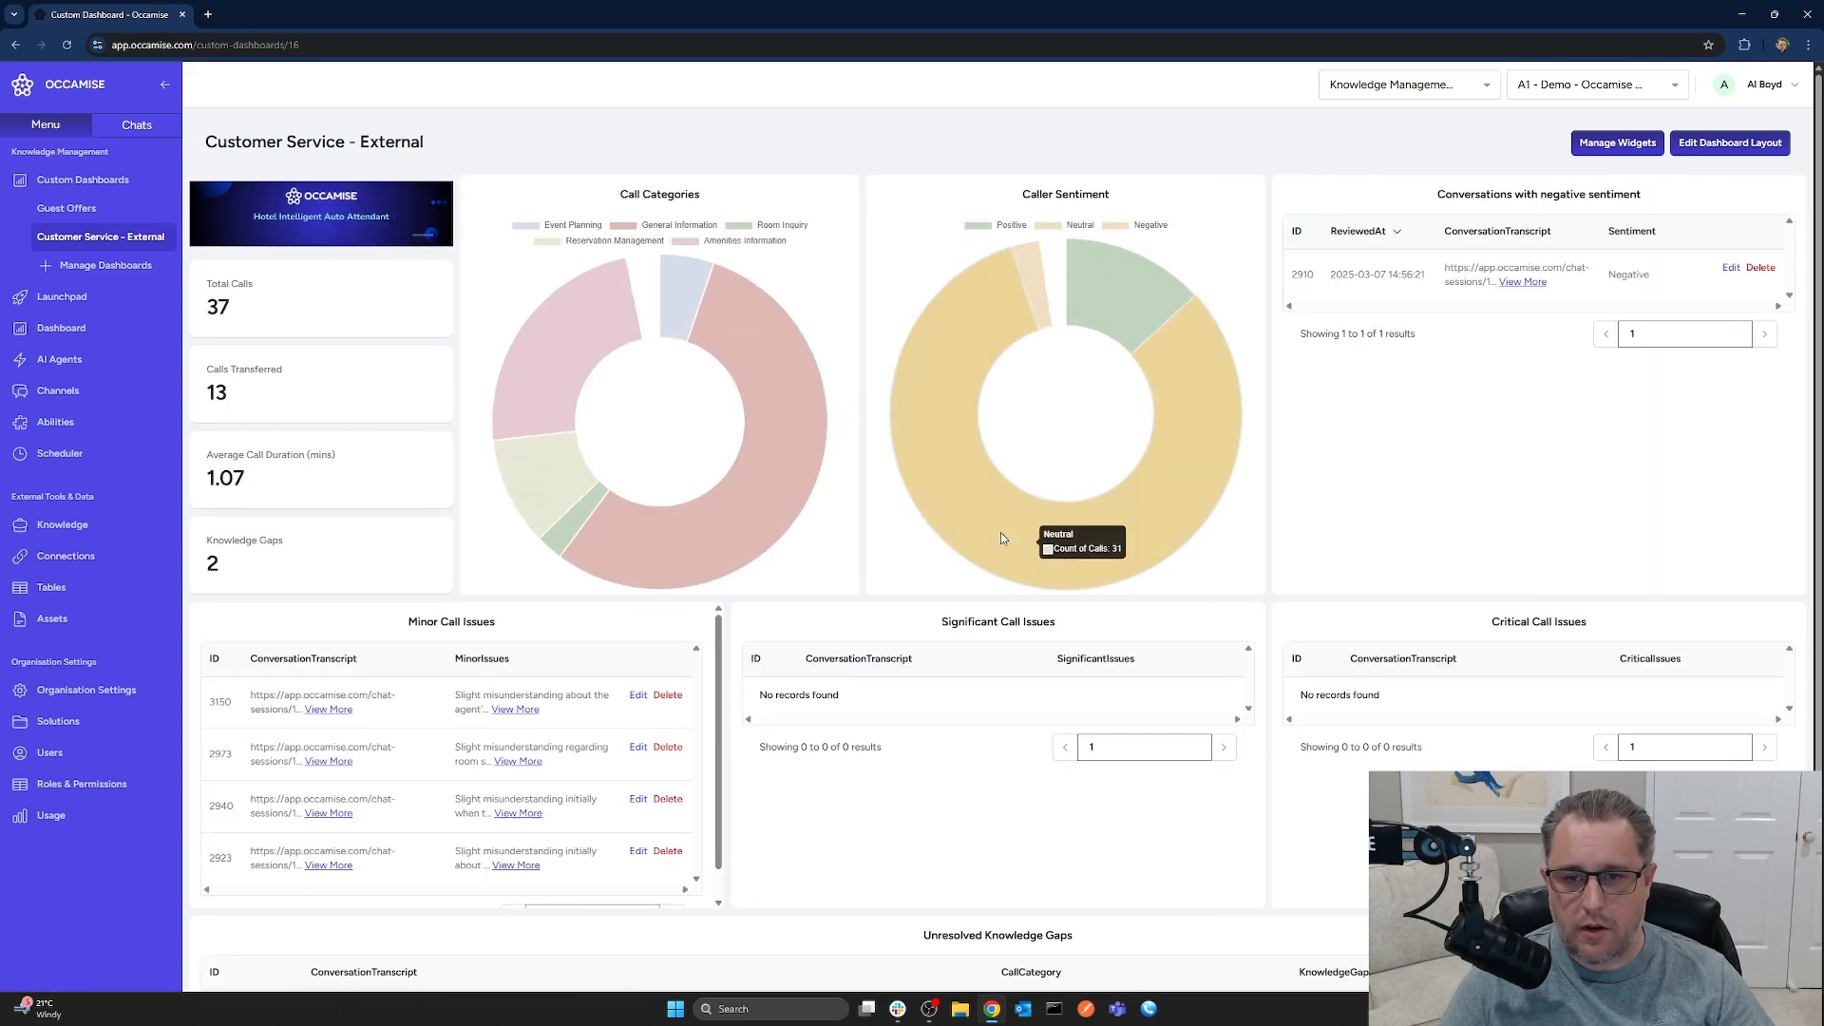
# - Check the call issue tables and the Unresolved Knowledge Gaps table on the Customer Service - External dashboard
pyautogui.scroll(-2, 1360, 812)
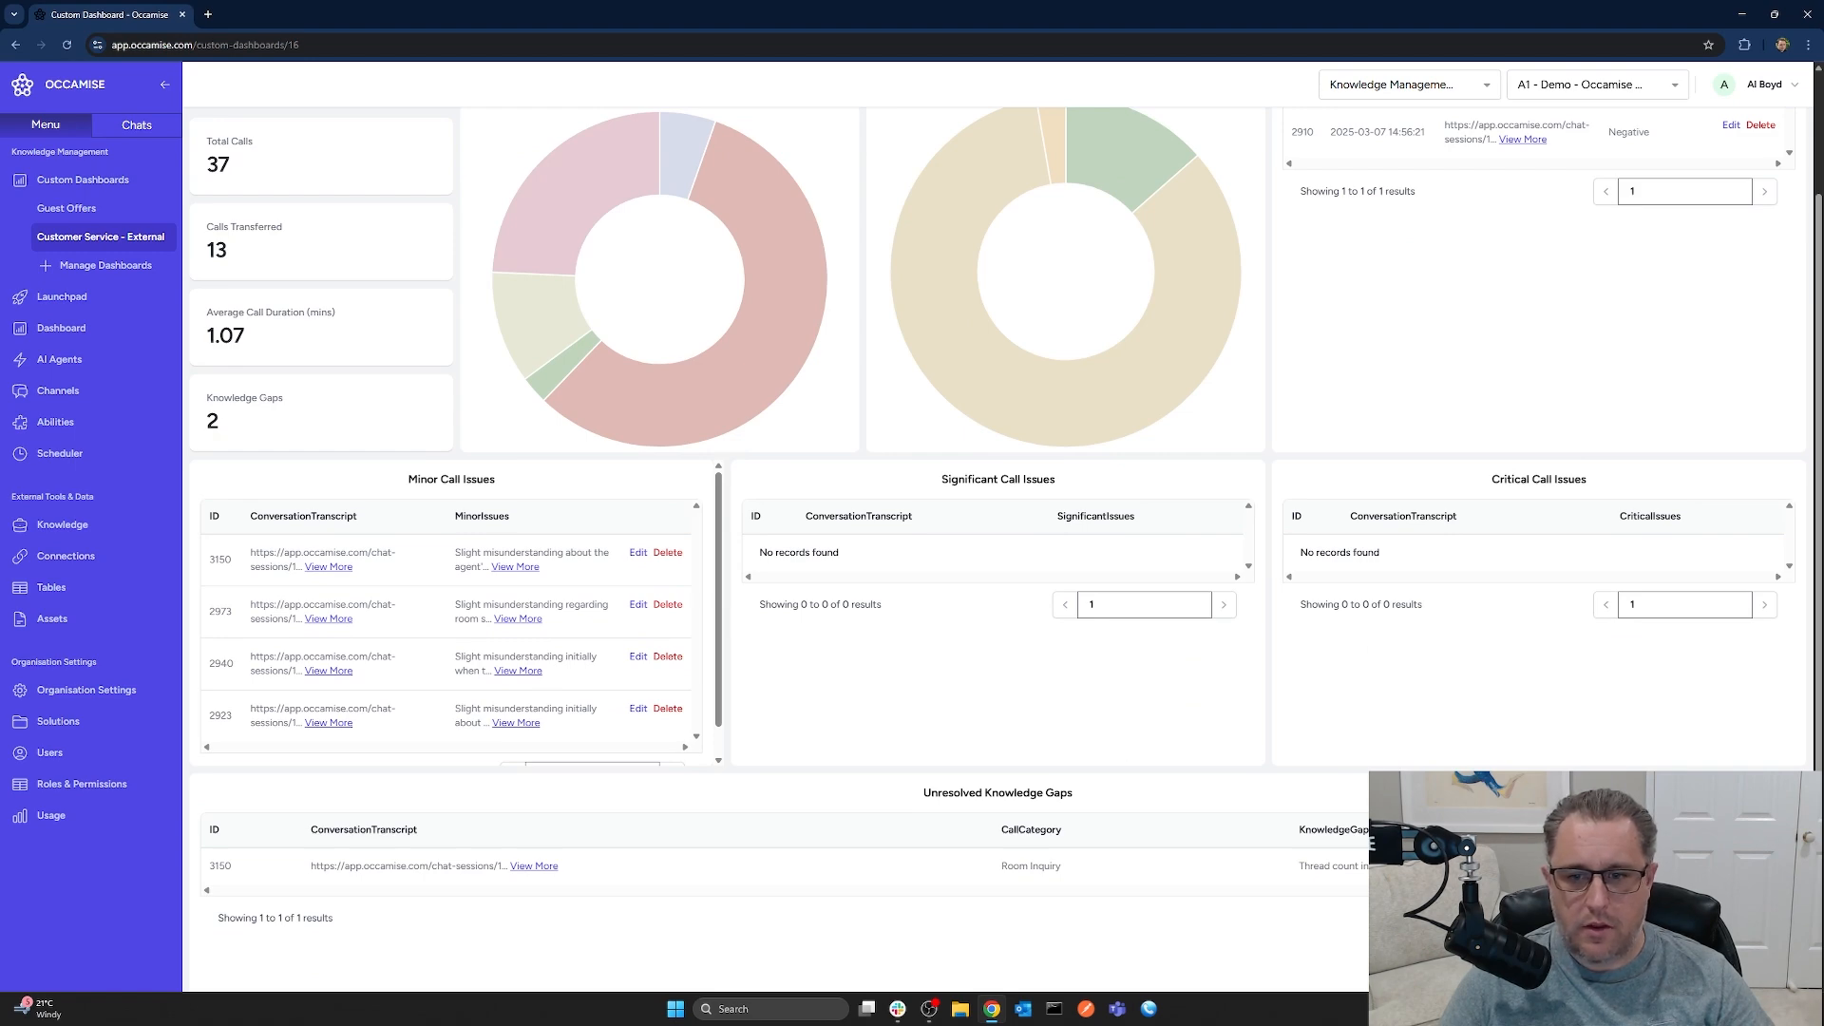
pyautogui.scroll(1, 1006, 564)
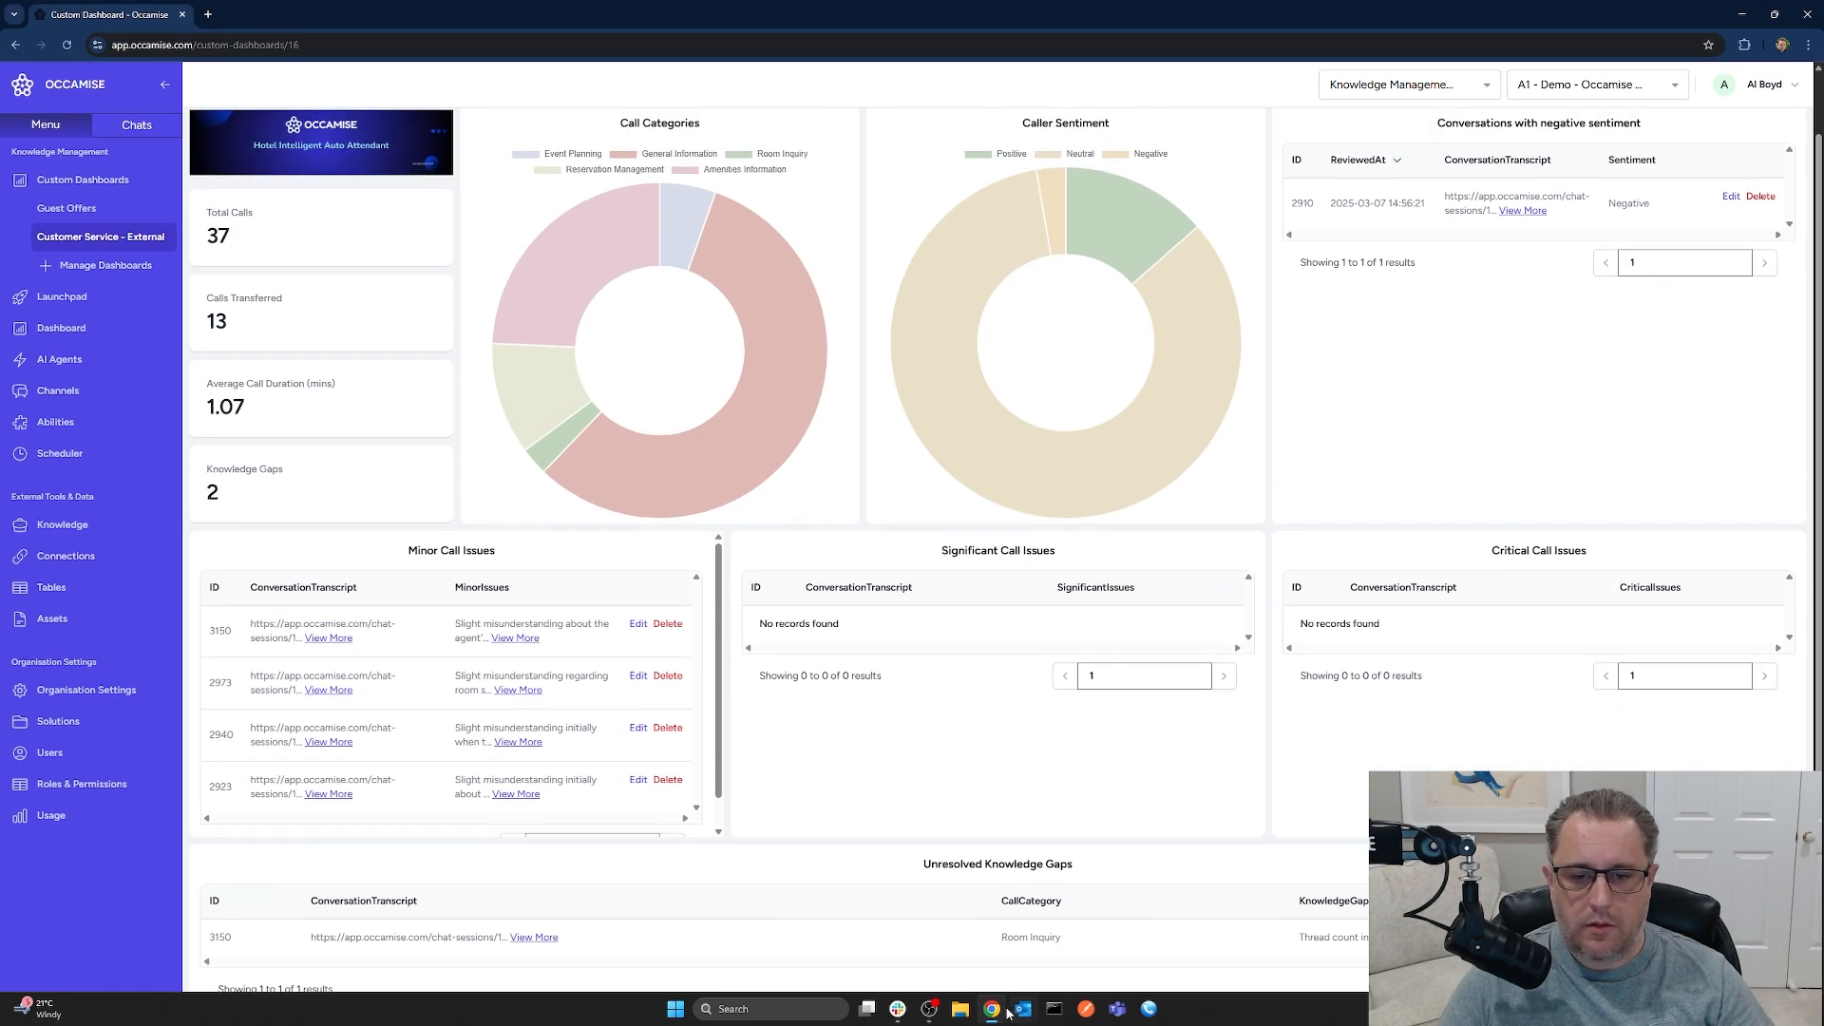
# - Switch to Slack and reply in the thread on the missing sheet thread count: "yes please - our sheets all have 1000 thread count"
pyautogui.click(897, 1009)
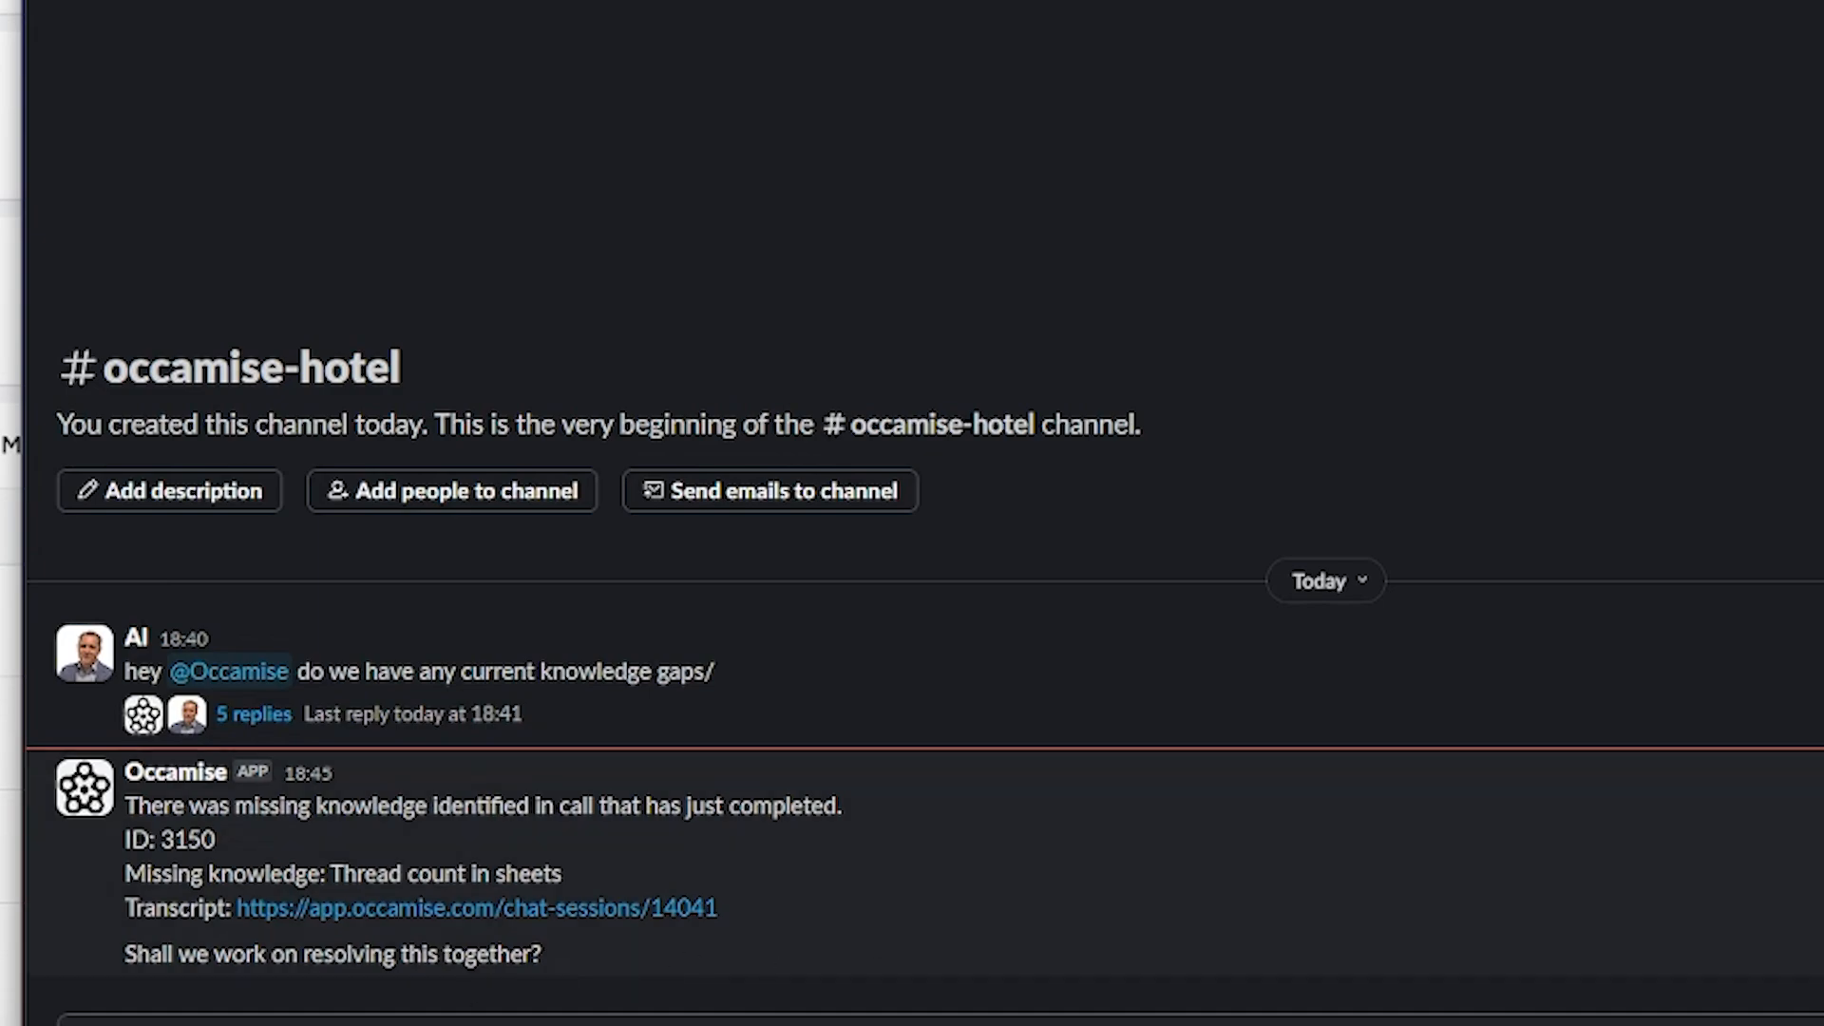
pyautogui.click(1500, 694)
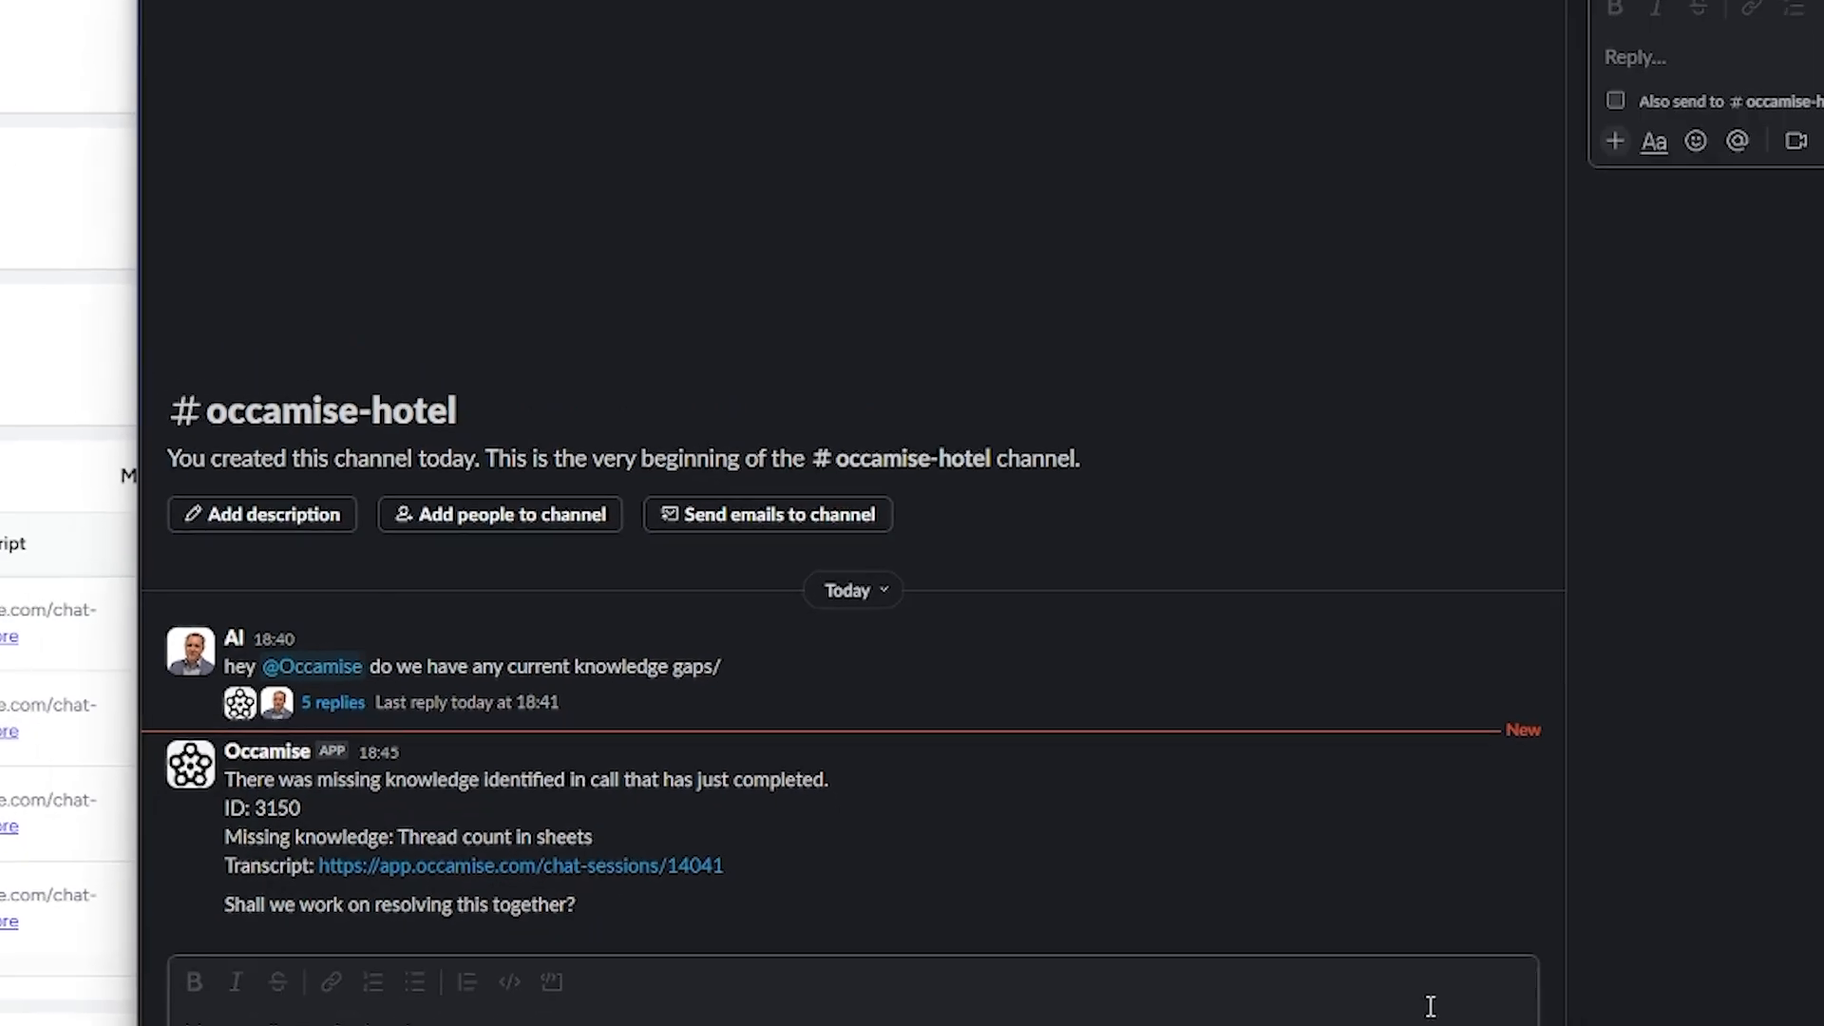
pyautogui.click(1260, 318)
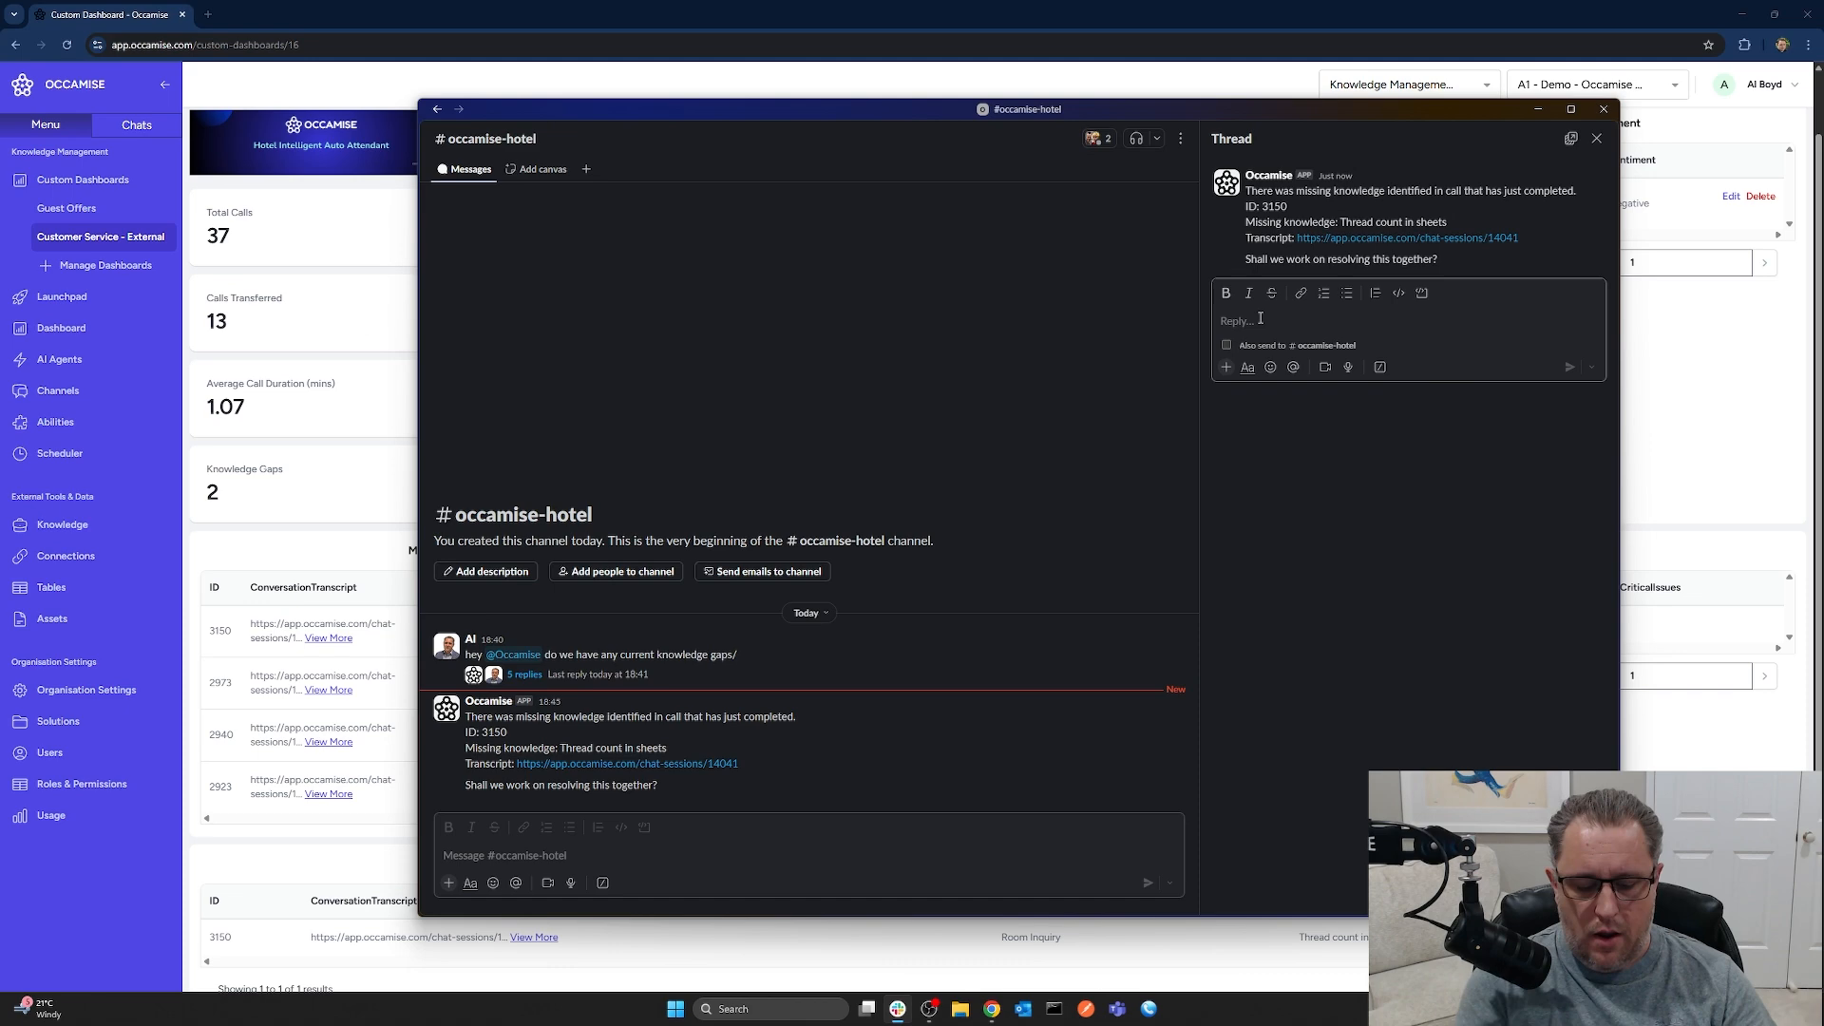
pyautogui.write('yes please - our s')
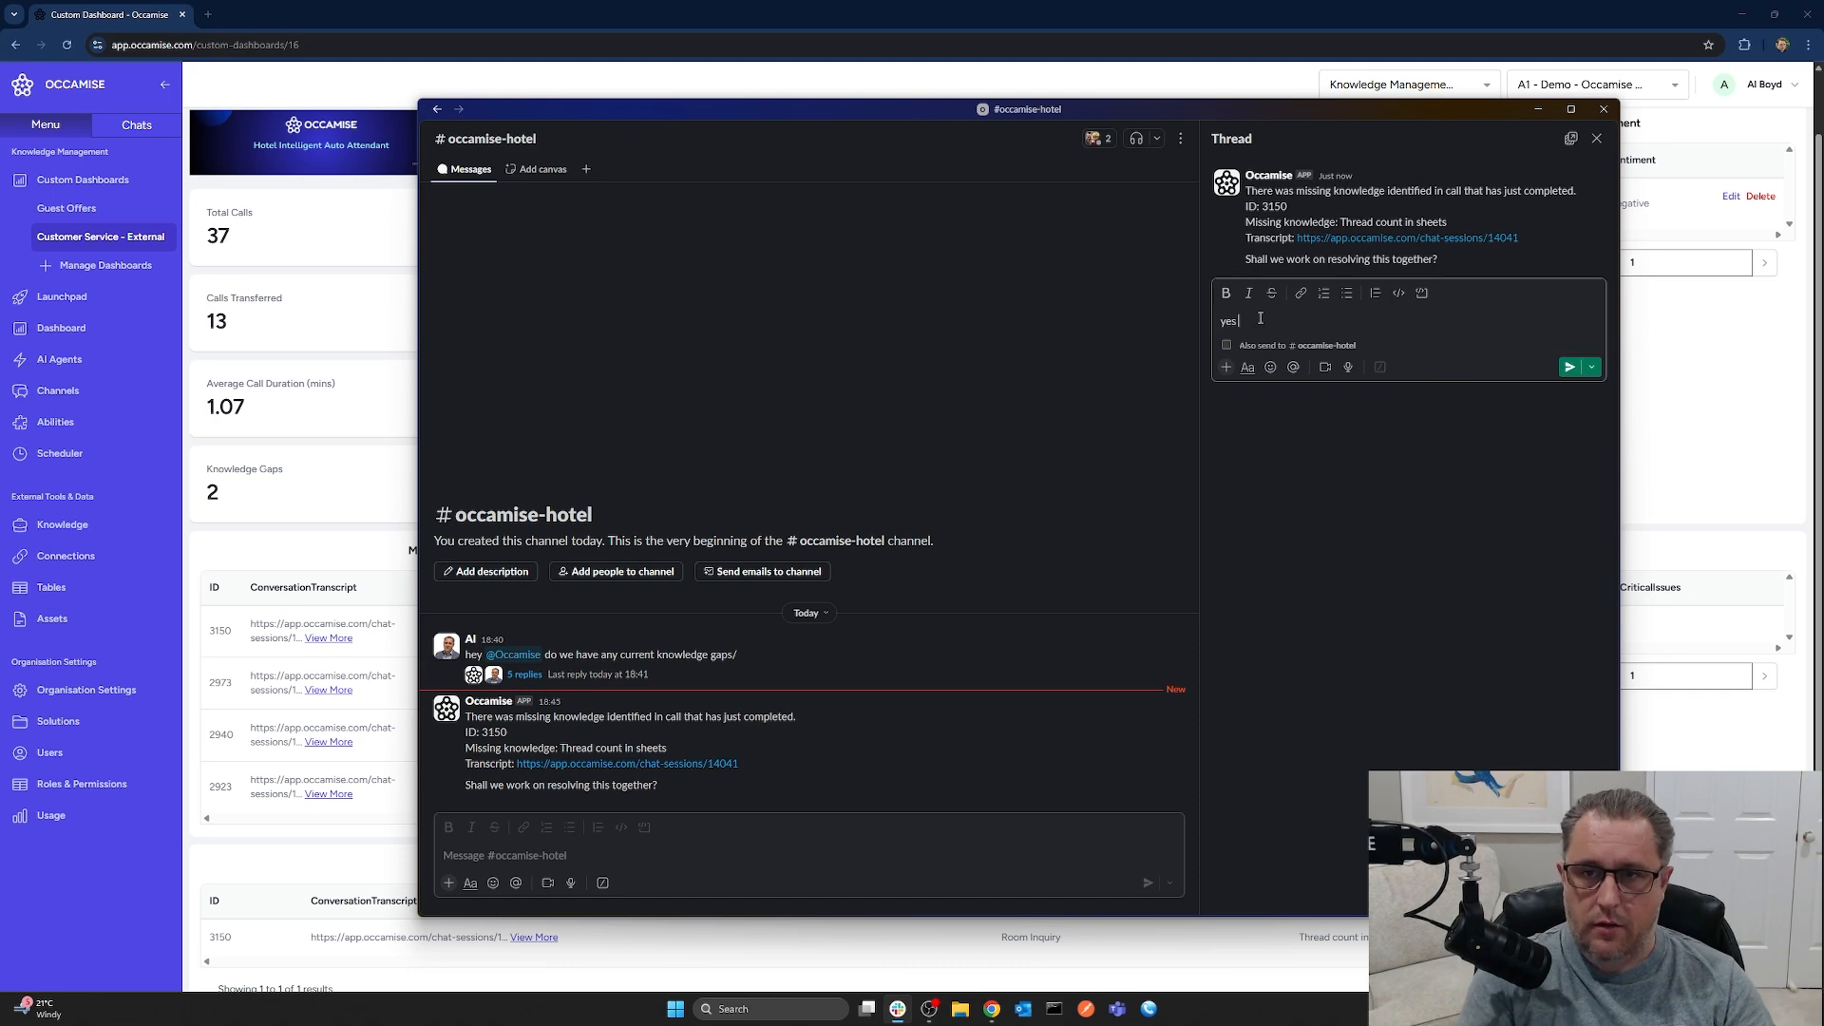
pyautogui.write('heets all have 1000')
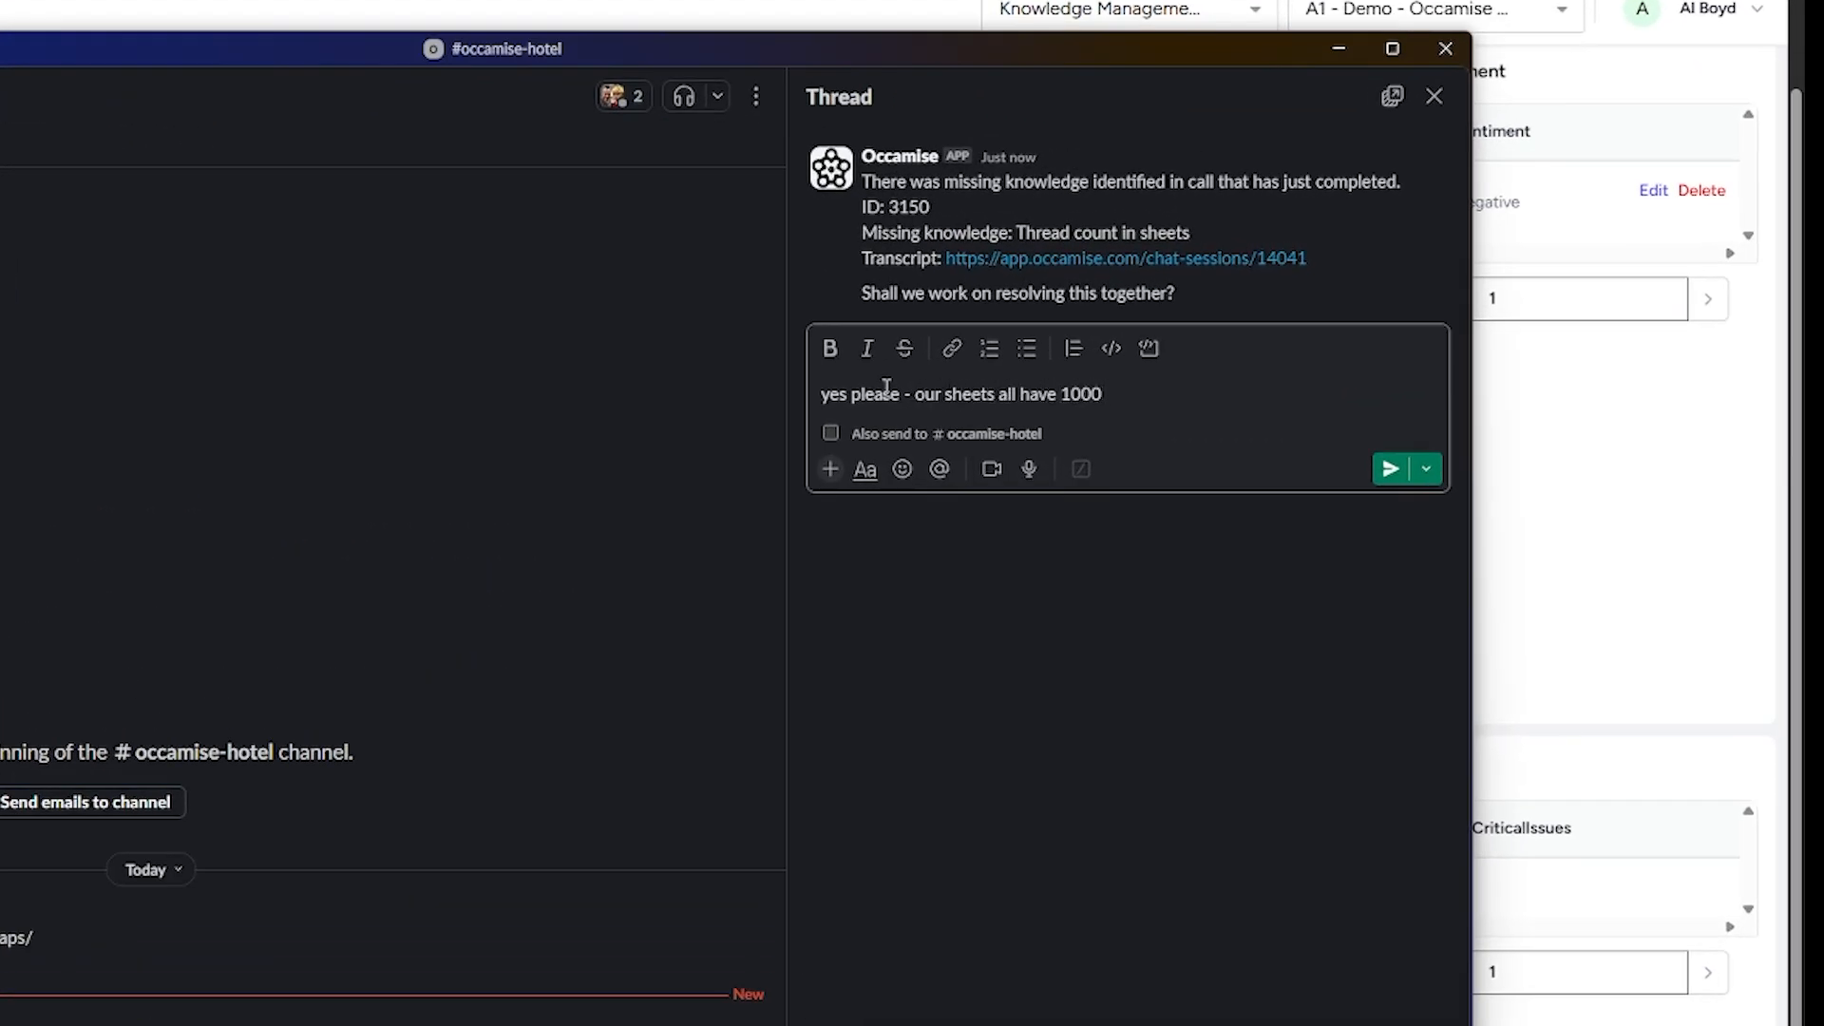
pyautogui.write(' thread count')
pyautogui.press('Return')
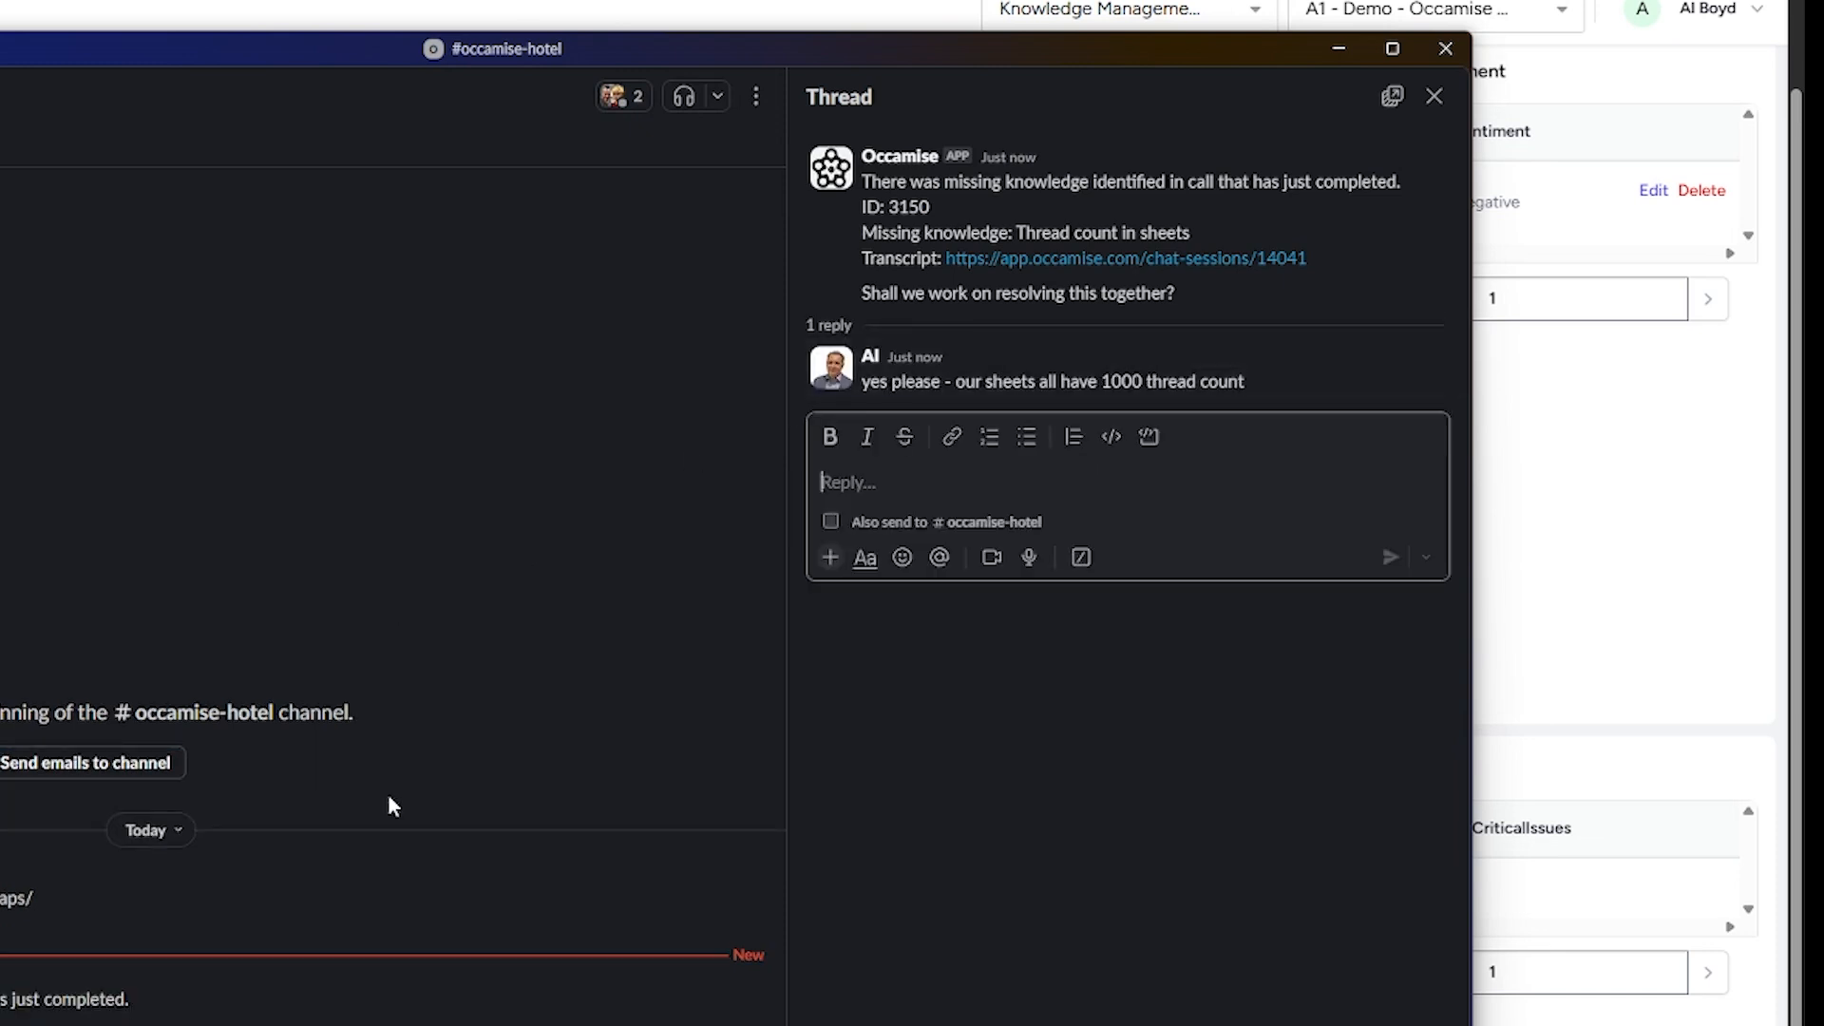
# - Approve the drafted knowledge item by replying in the thread "yes that's great use the category Room Features"
pyautogui.moveTo(495, 869)
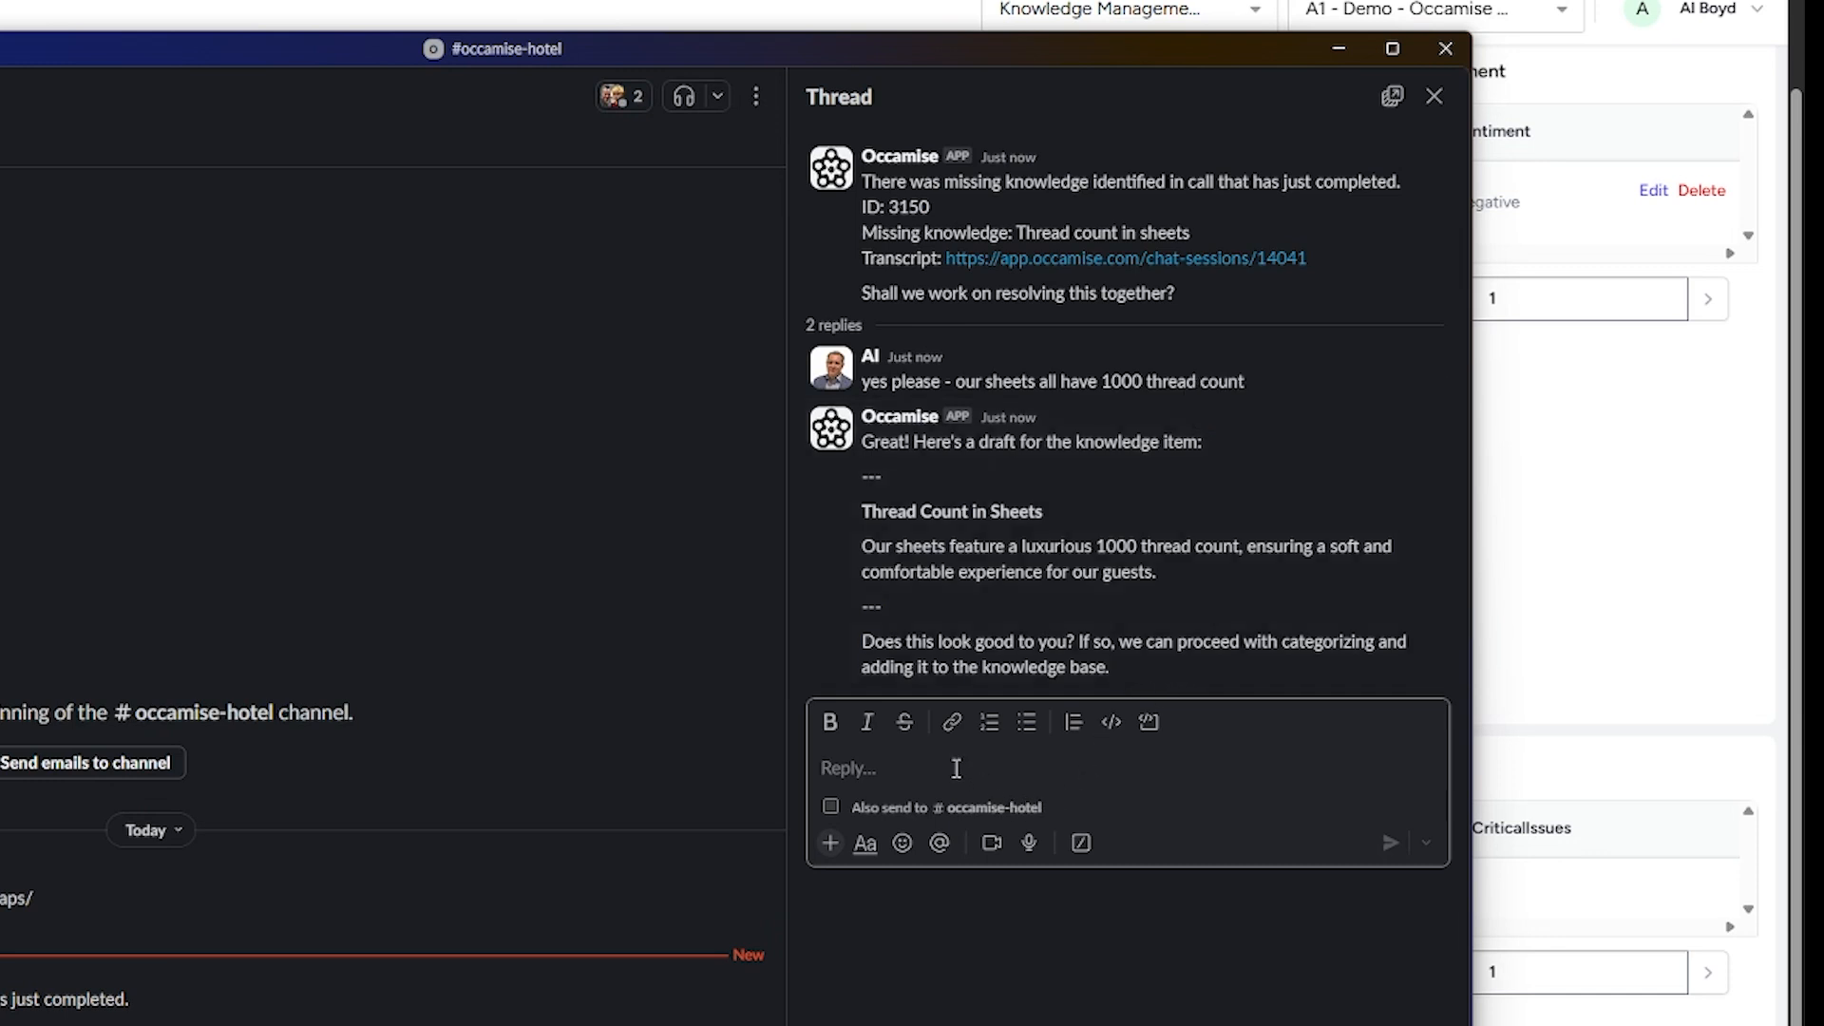
pyautogui.write("yes that's")
pyautogui.write('great')
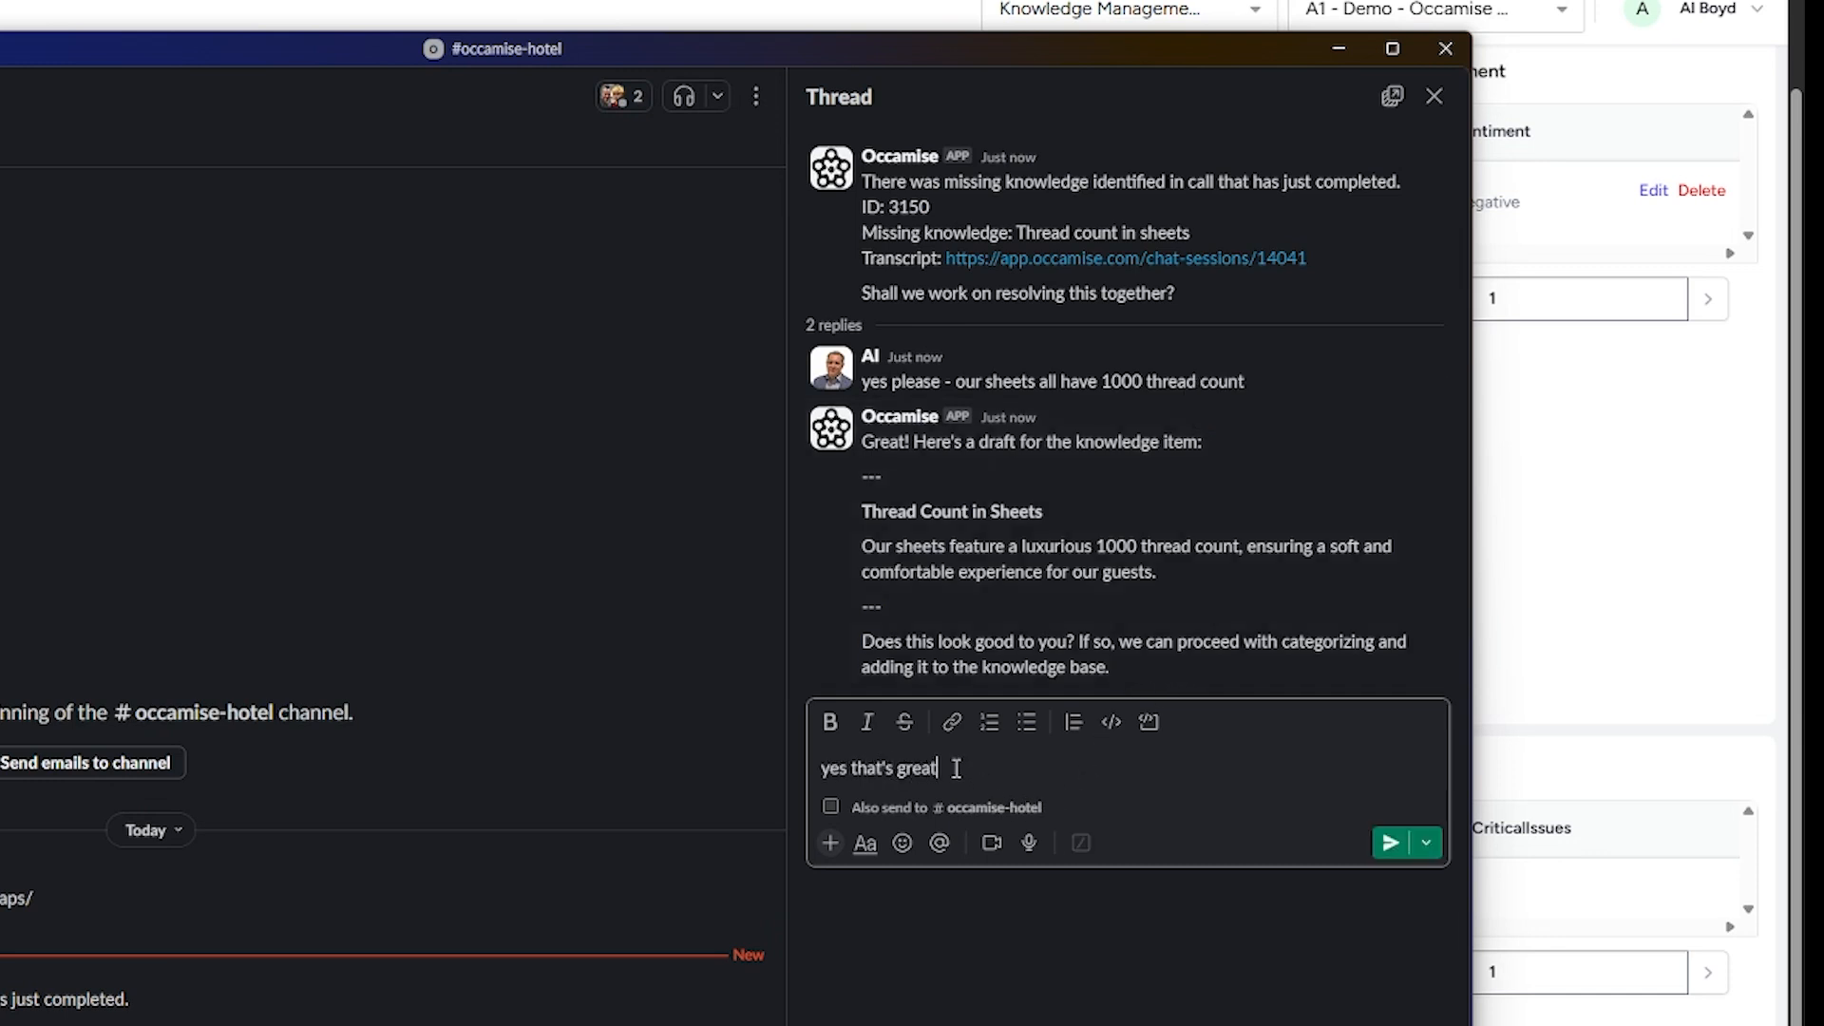
pyautogui.write(' use the category Room F')
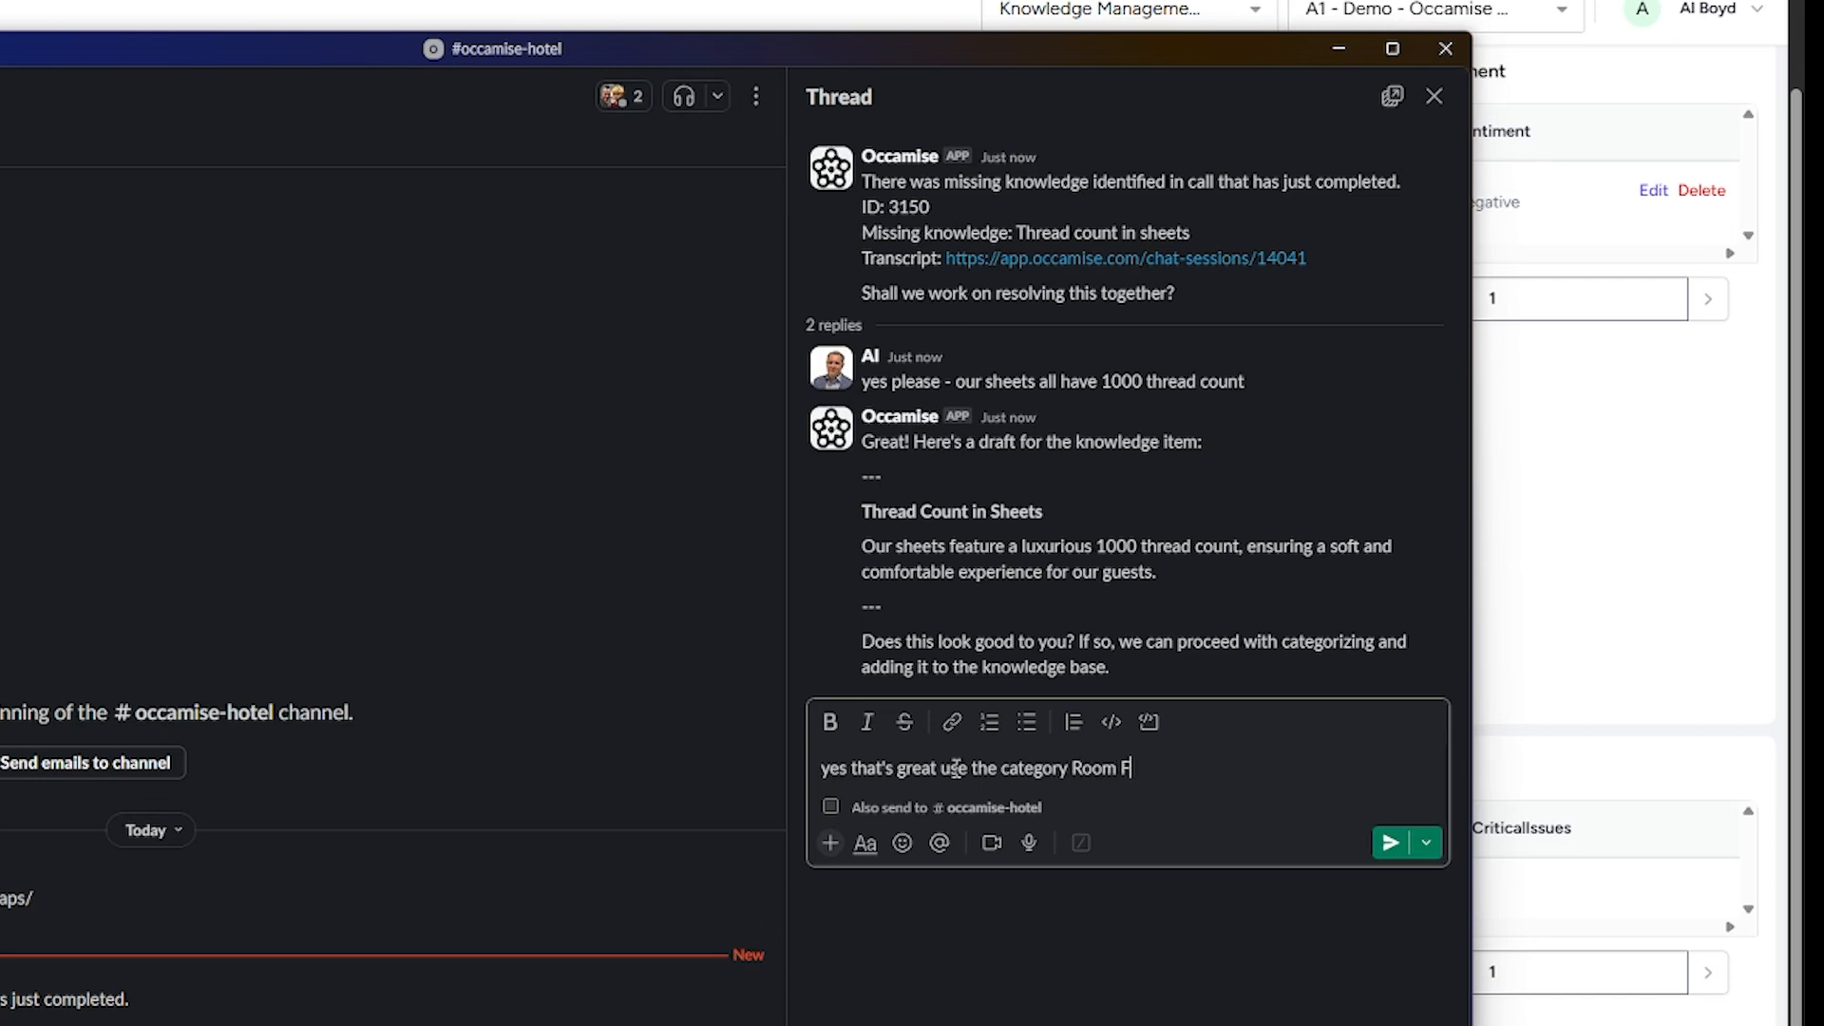
pyautogui.write('eatures')
pyautogui.press('Return')
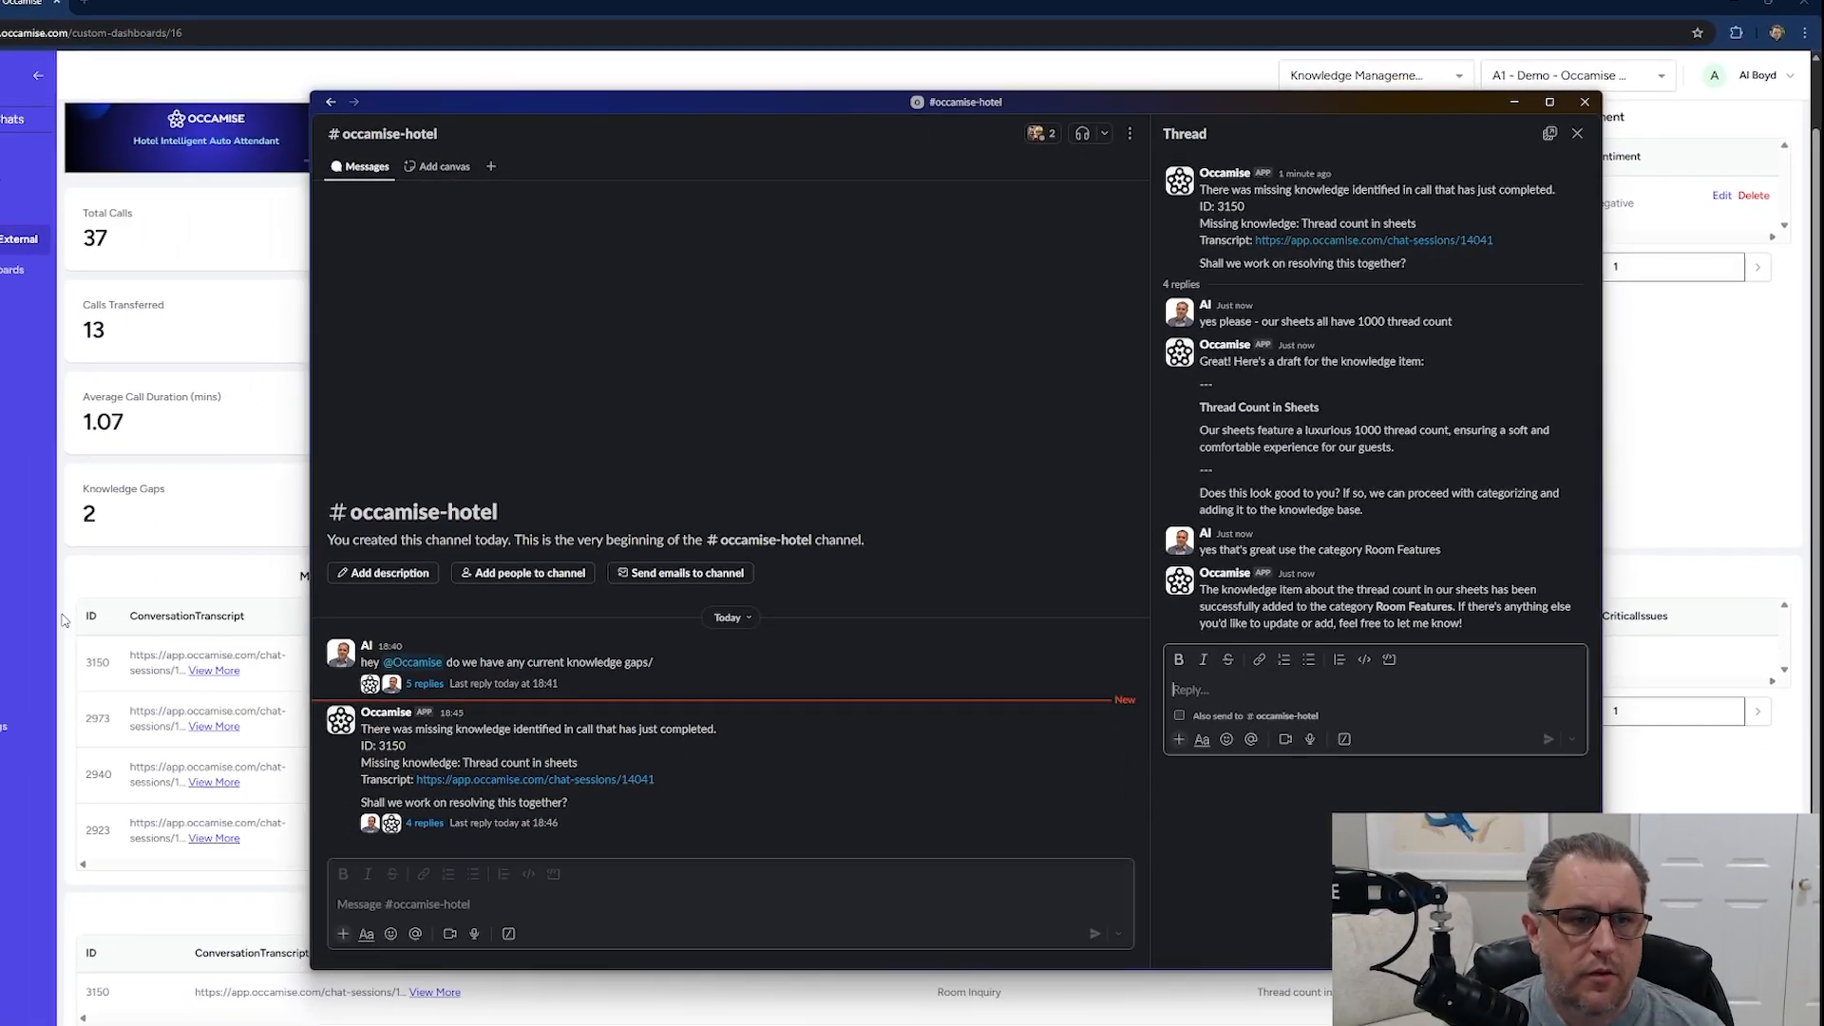
# - Return to Occamise in the browser, reload the Customer Service - External dashboard and recheck its Unresolved Knowledge Gaps table
pyautogui.click(350, 463)
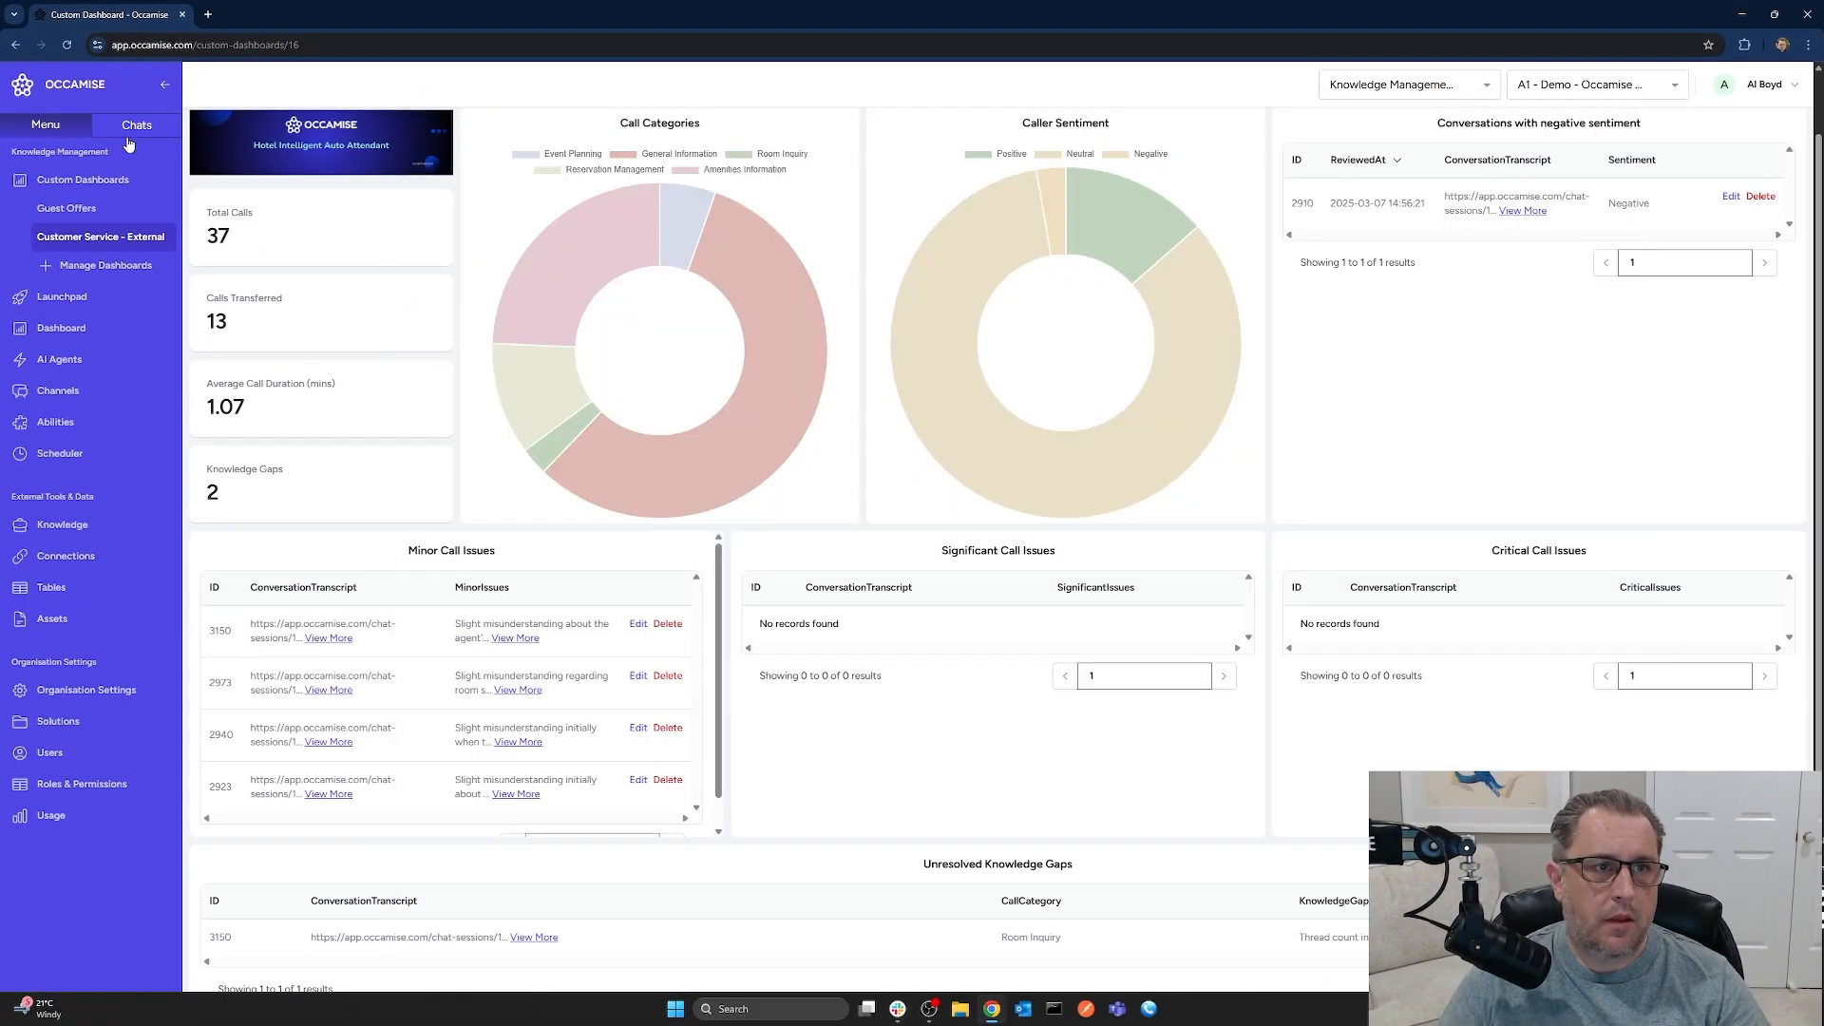
pyautogui.click(98, 245)
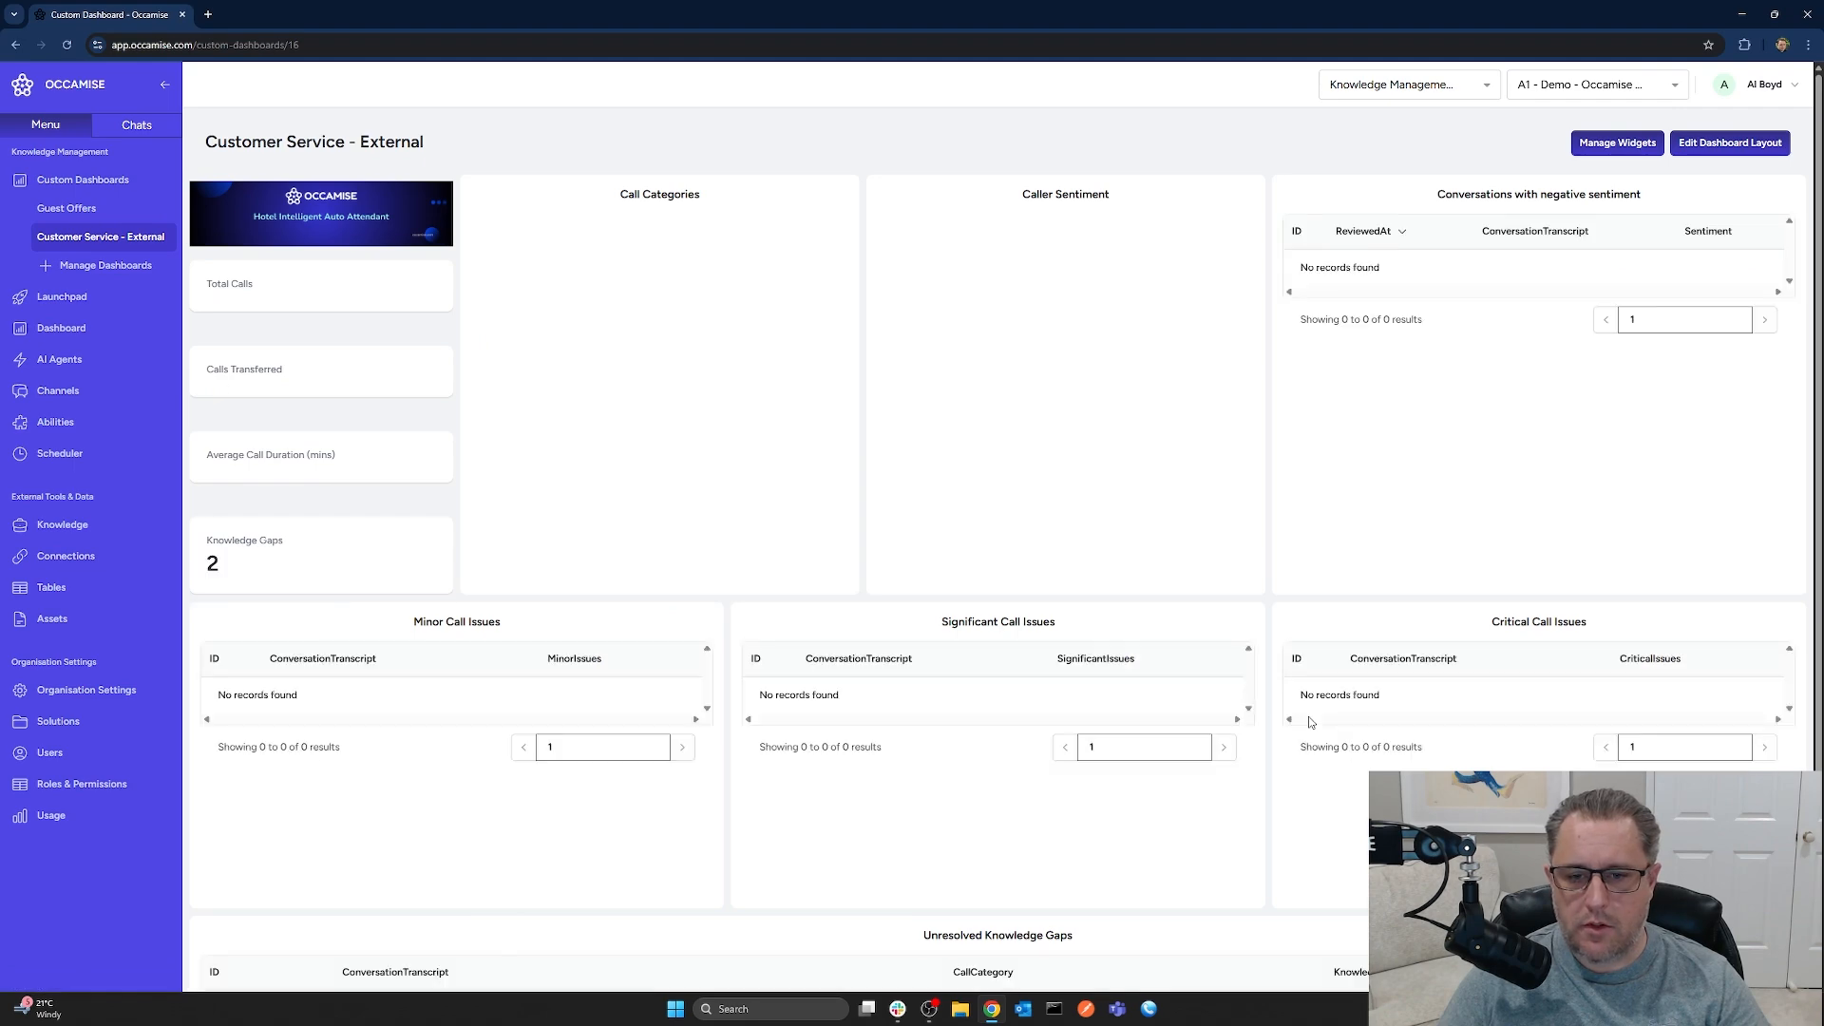
pyautogui.scroll(-2, 1279, 741)
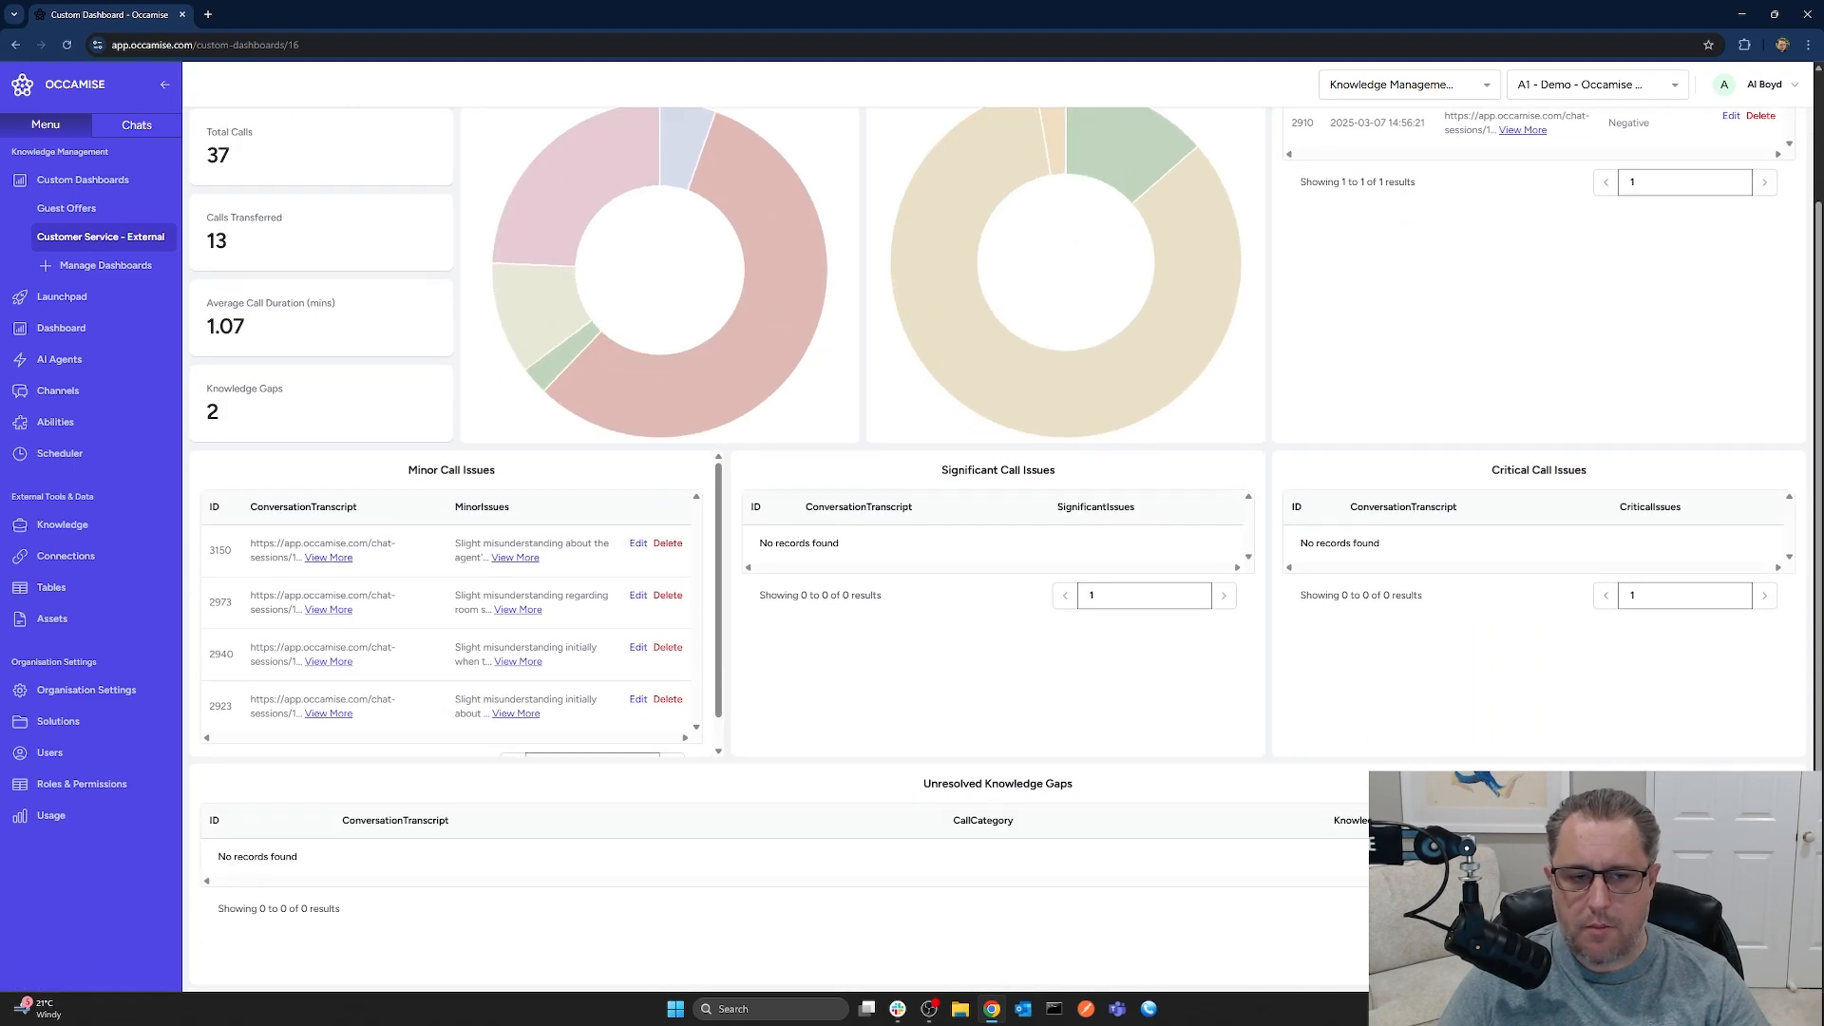
pyautogui.scroll(2, 713, 475)
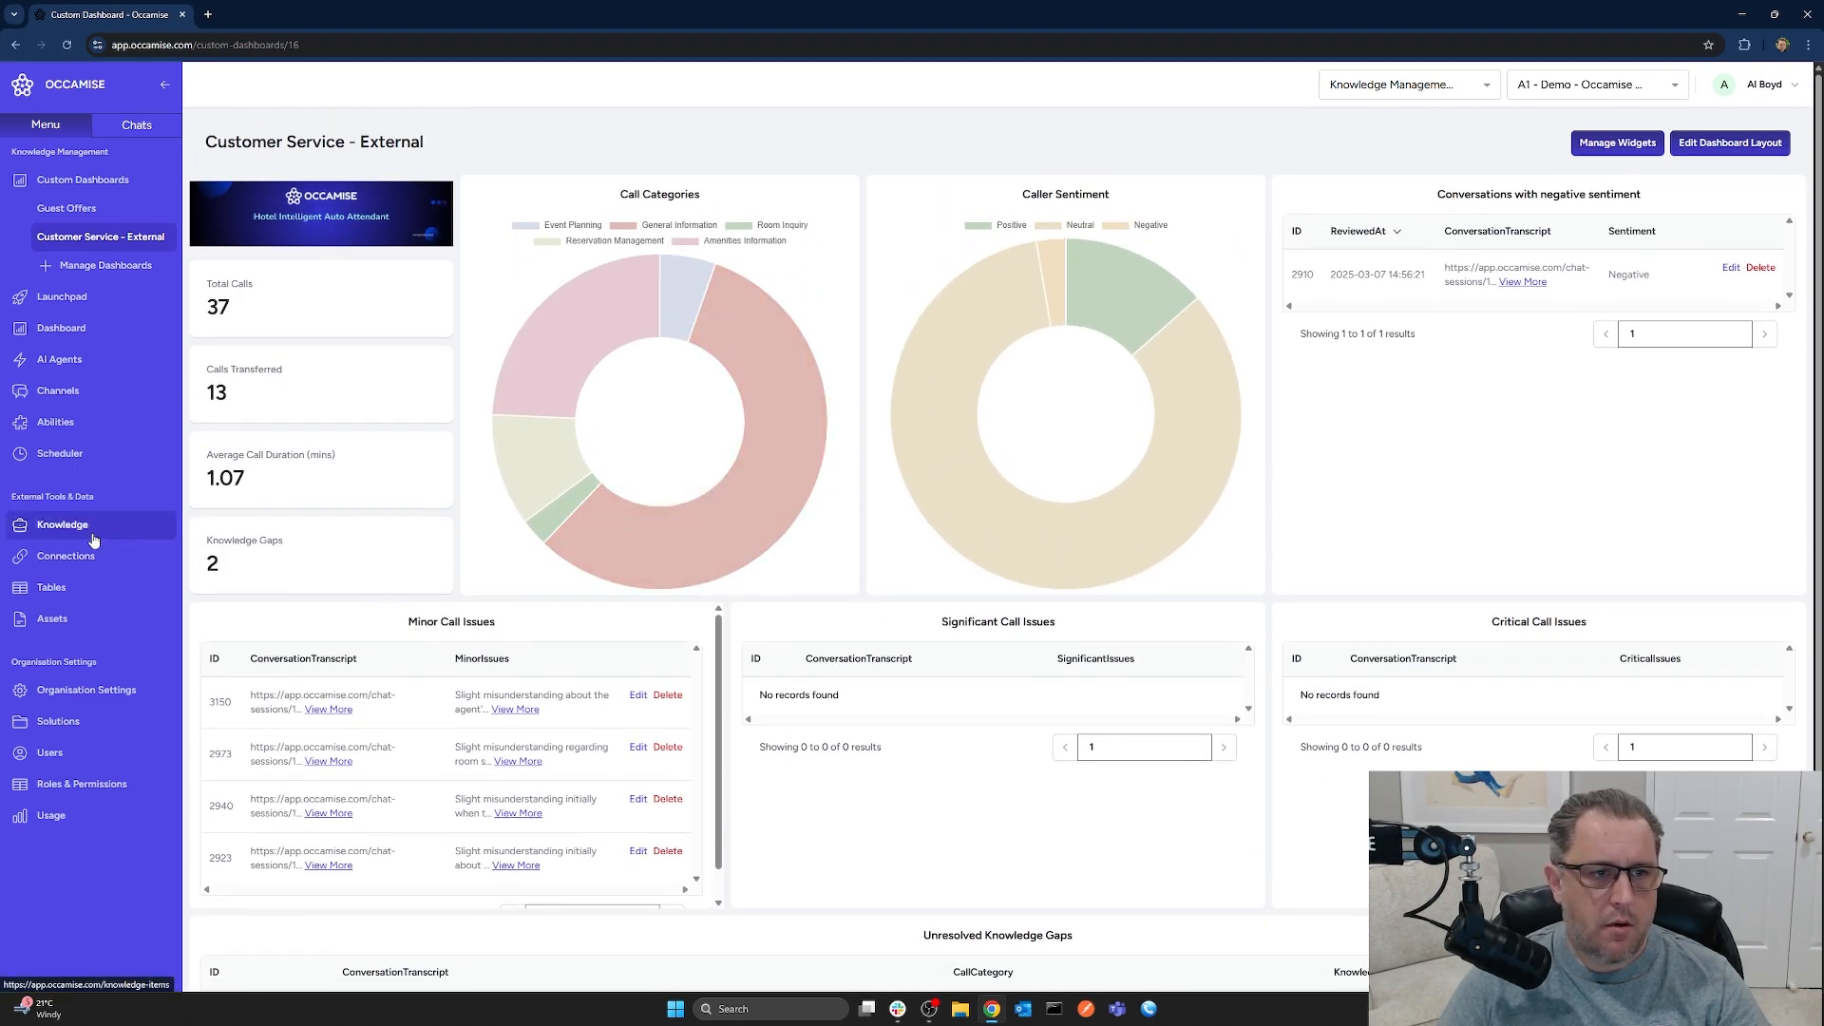
# - Open the knowledge items list and check the text of the sheet thread count entry
pyautogui.click(42, 525)
pyautogui.moveTo(508, 274); pyautogui.dragTo(1073, 283)
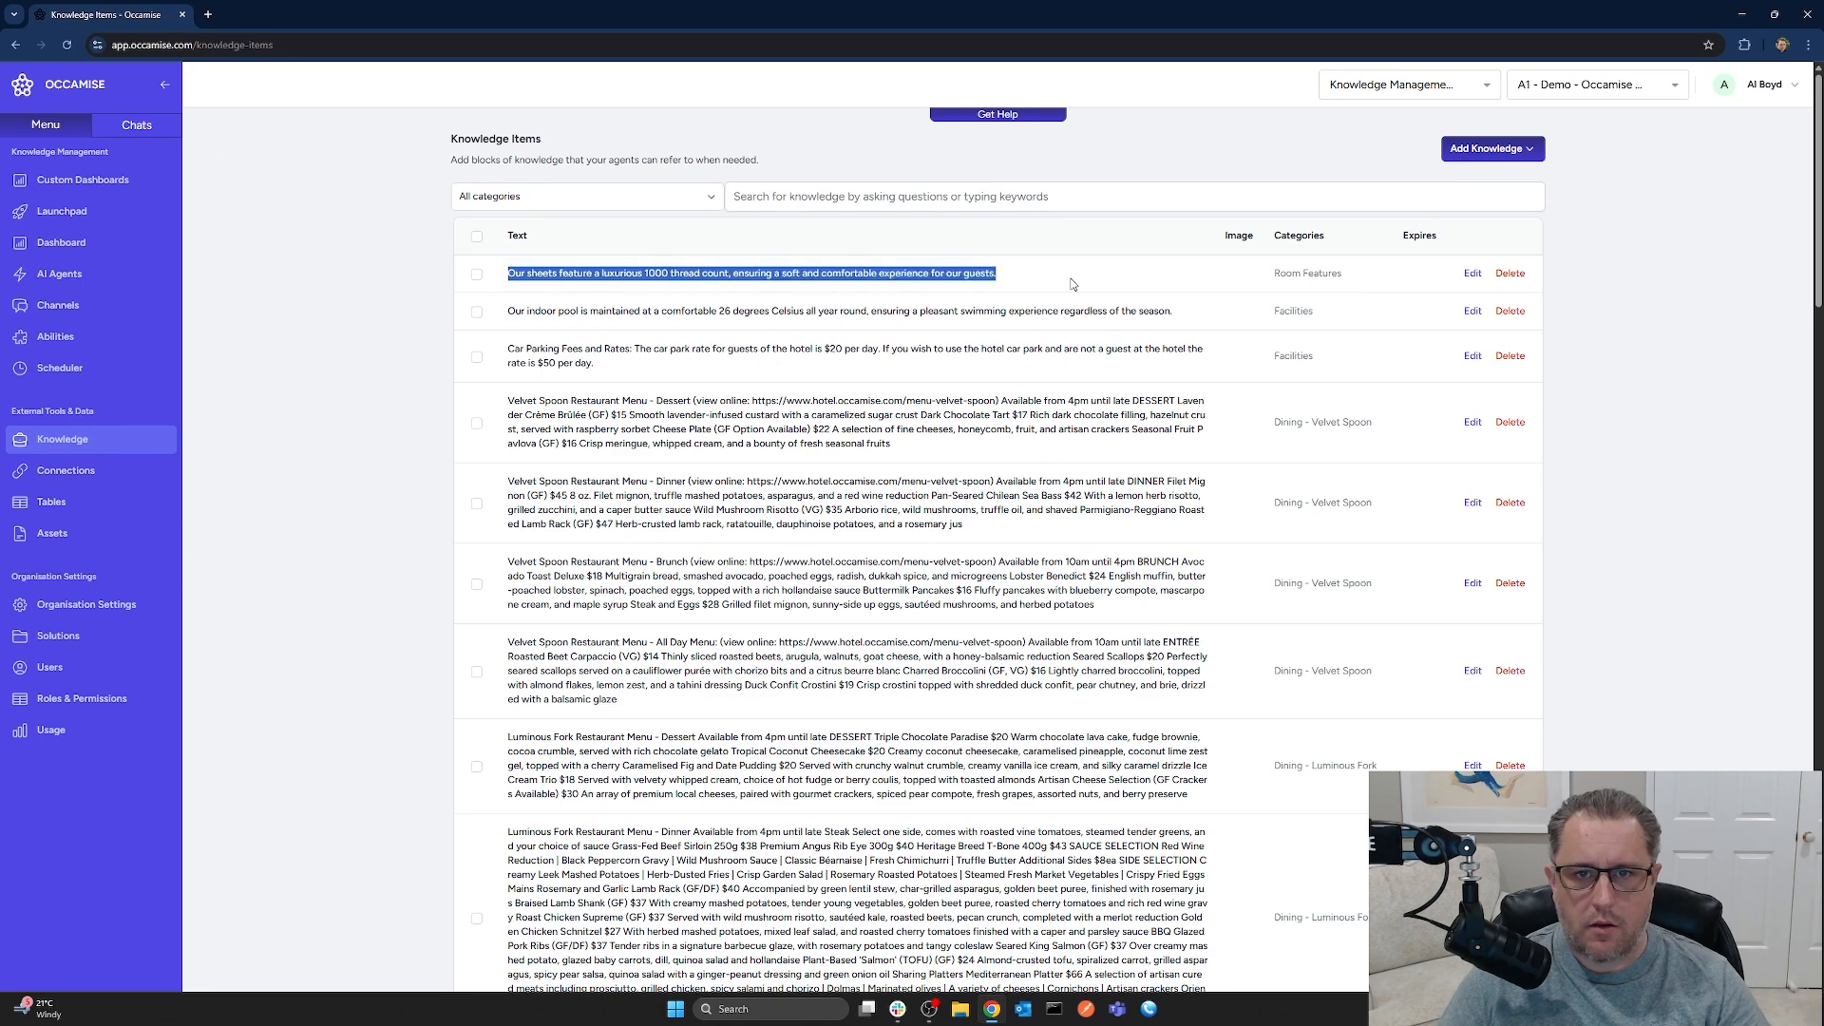
# - Start a voice conversation with the Customer Service agent from the Launchpad
pyautogui.click(69, 215)
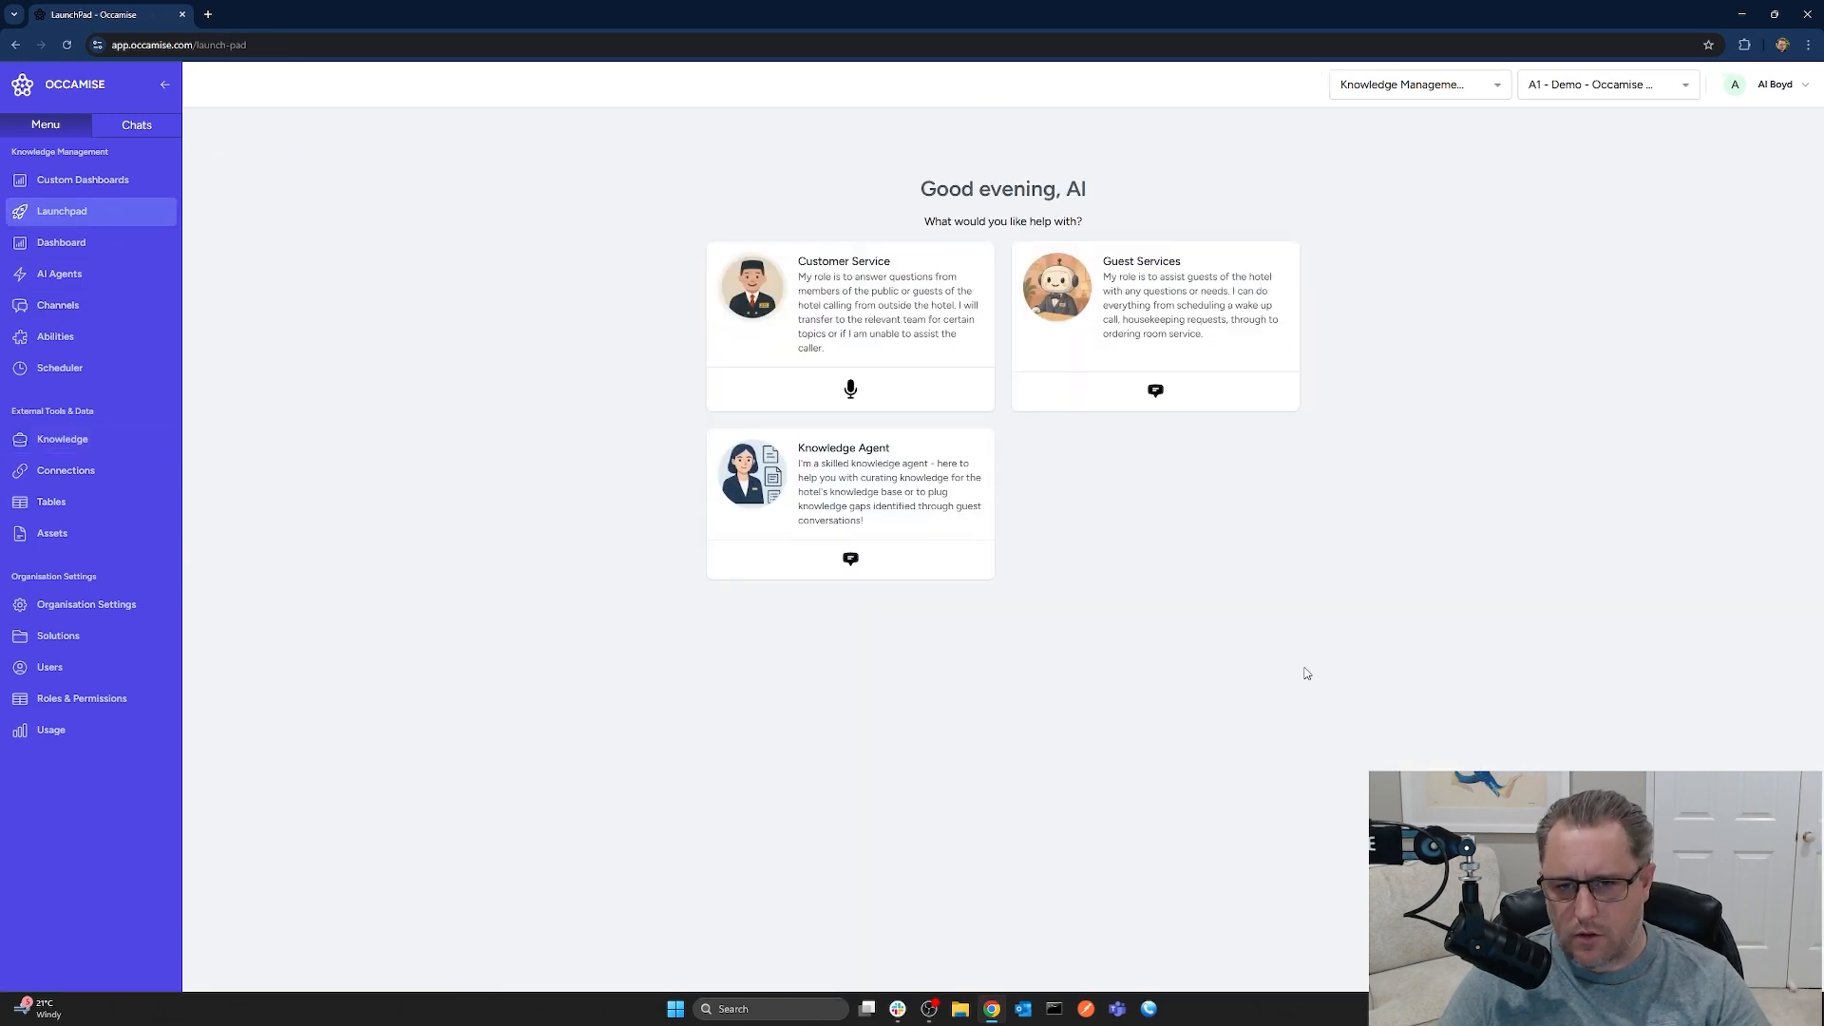
pyautogui.click(851, 392)
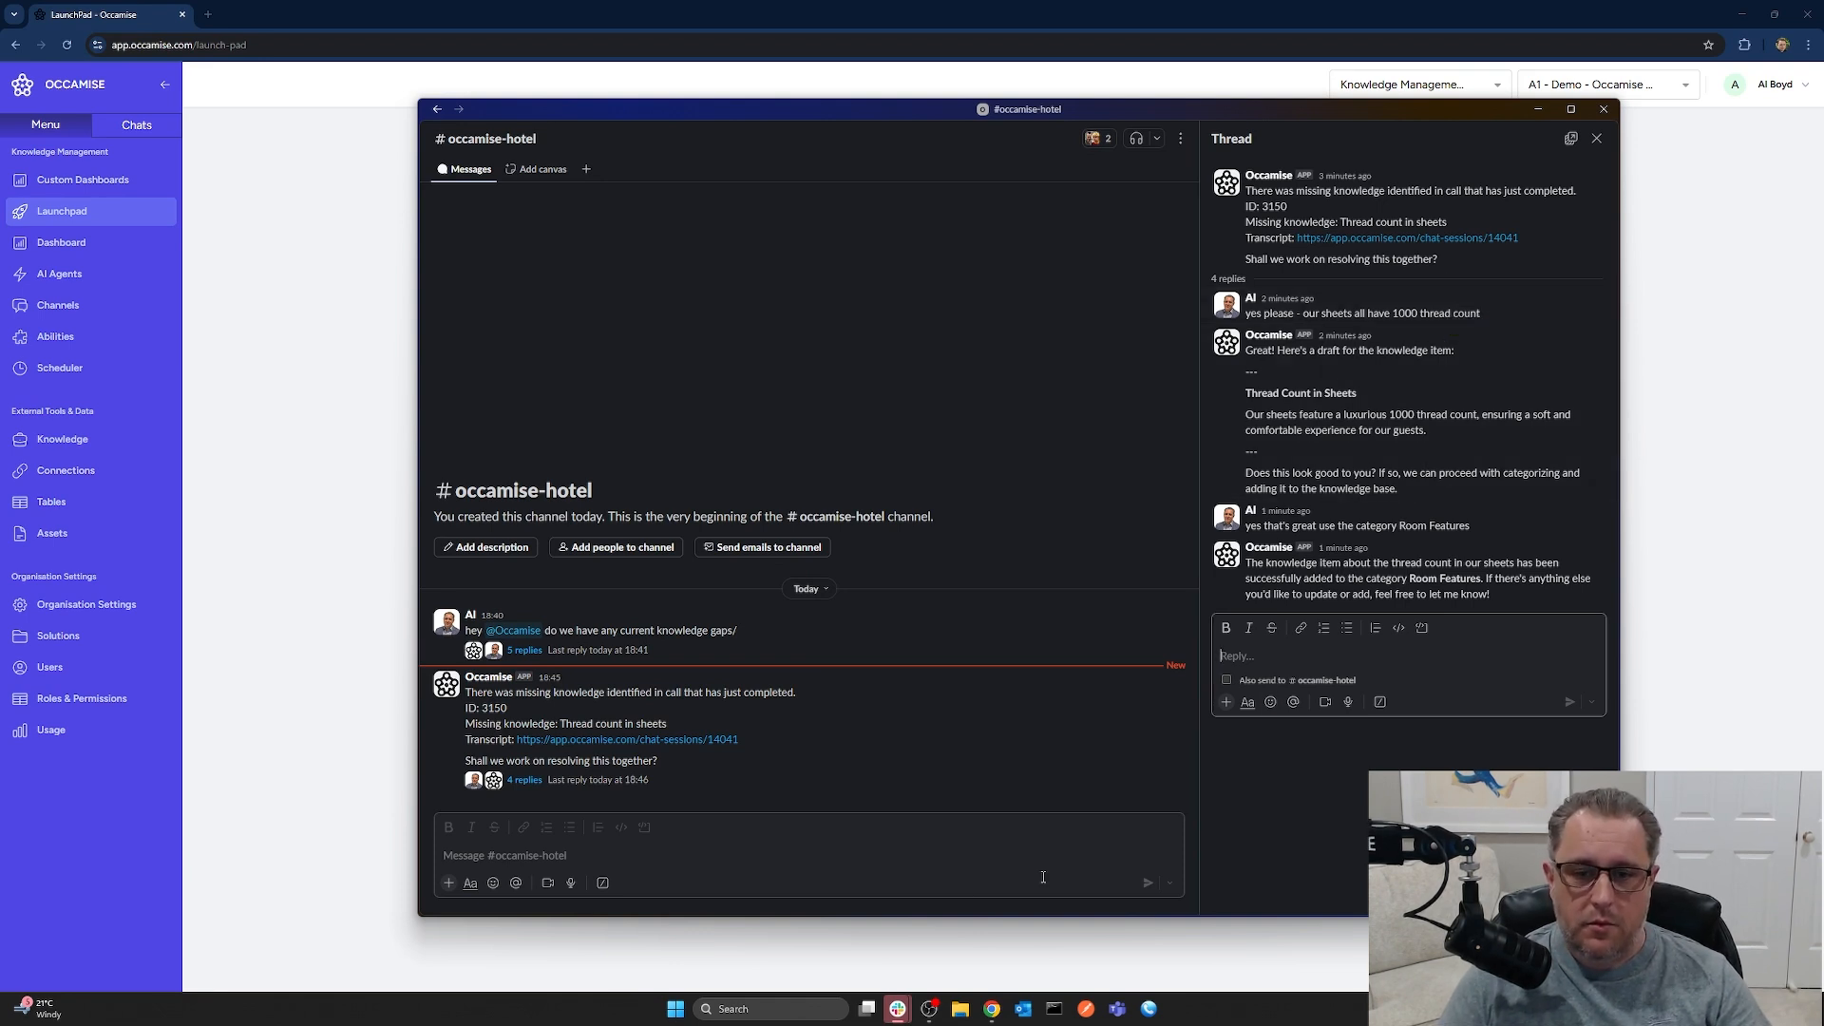
# - Switch to Slack and begin a new message in the occamise-hotel channel
pyautogui.click(624, 853)
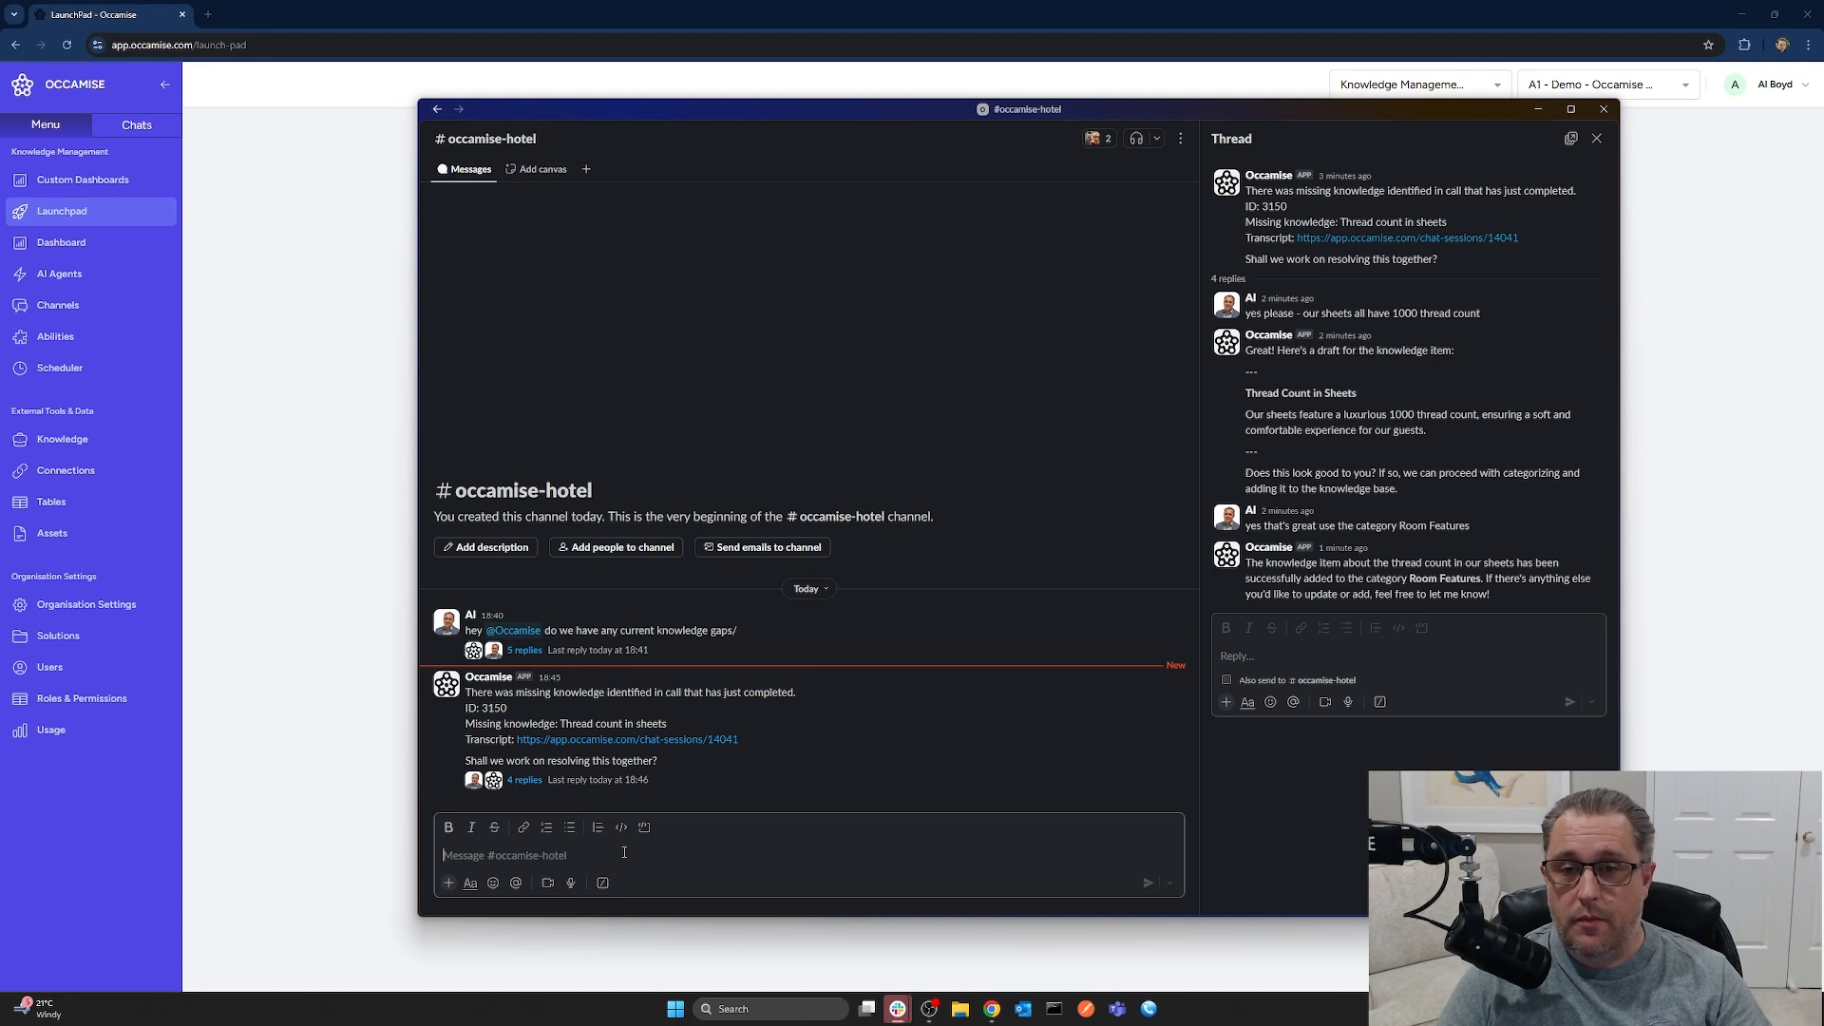